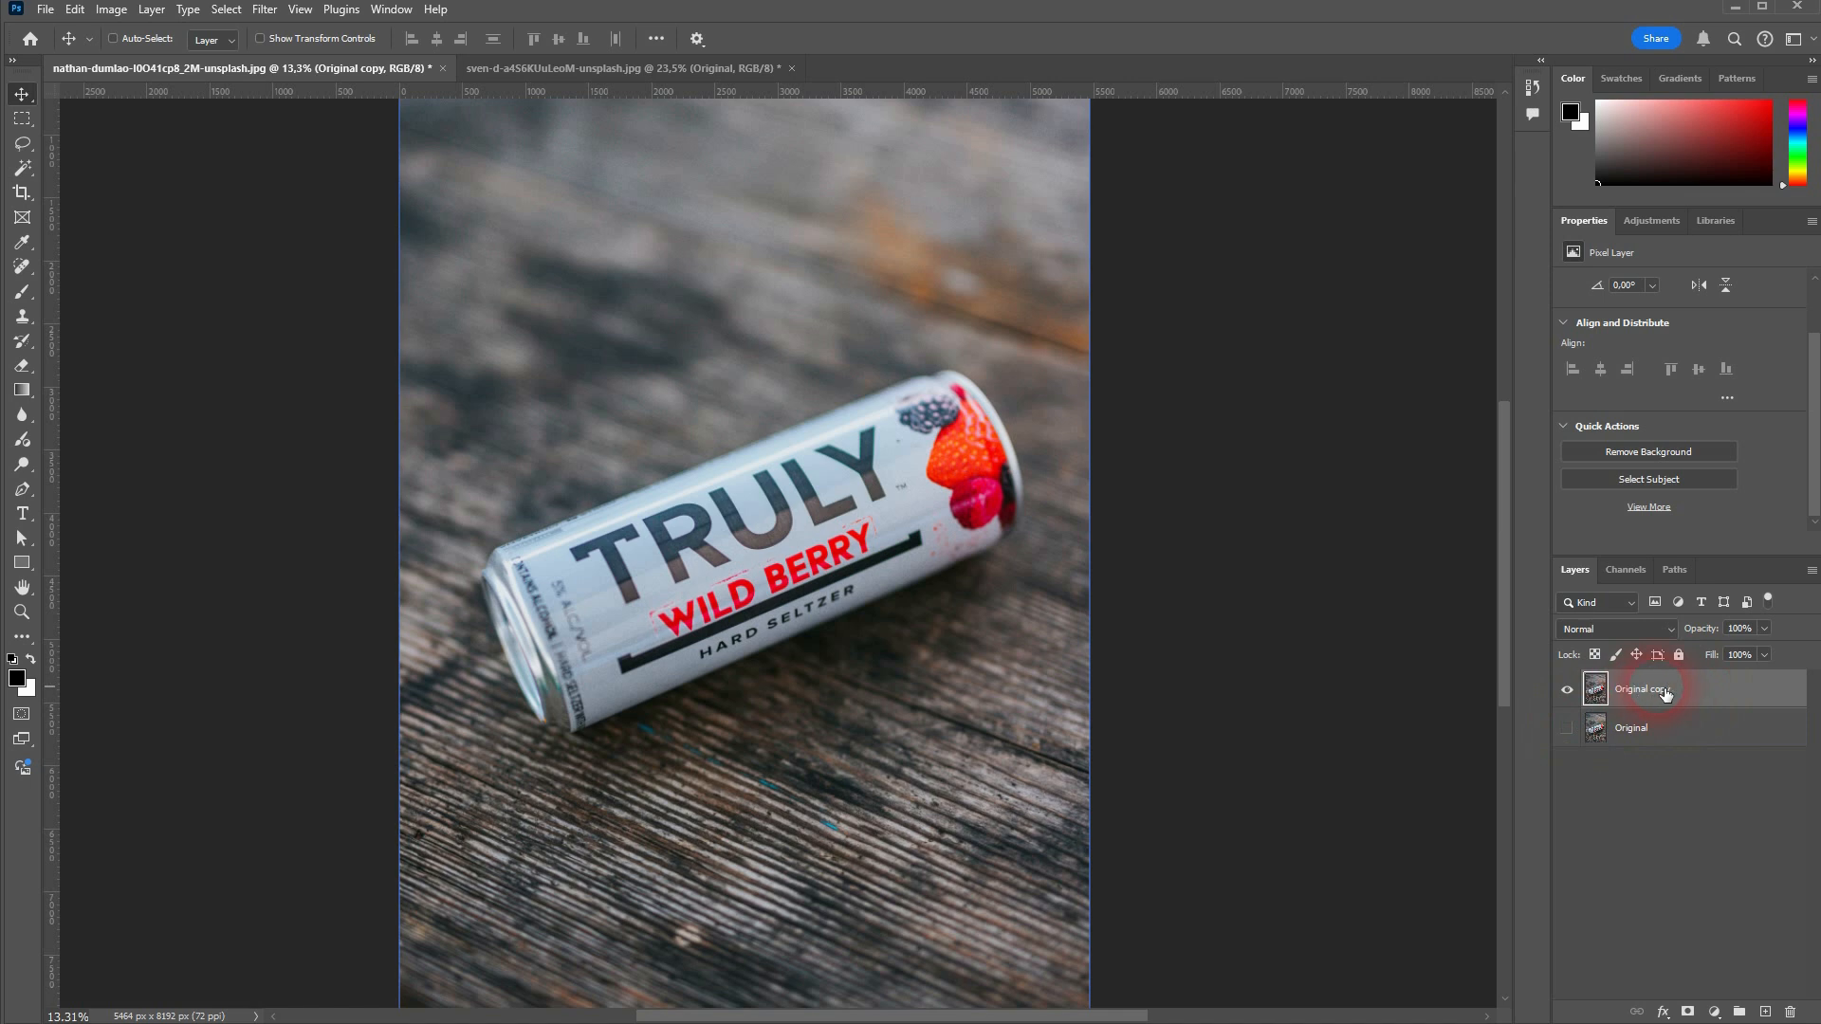
Remove the background from the can photo's Original copy layer and compare the cutout with the Original layer.
{"action": "left_click", "coordinate": [1671, 731]}
{"action": "left_click", "coordinate": [1687, 696]}
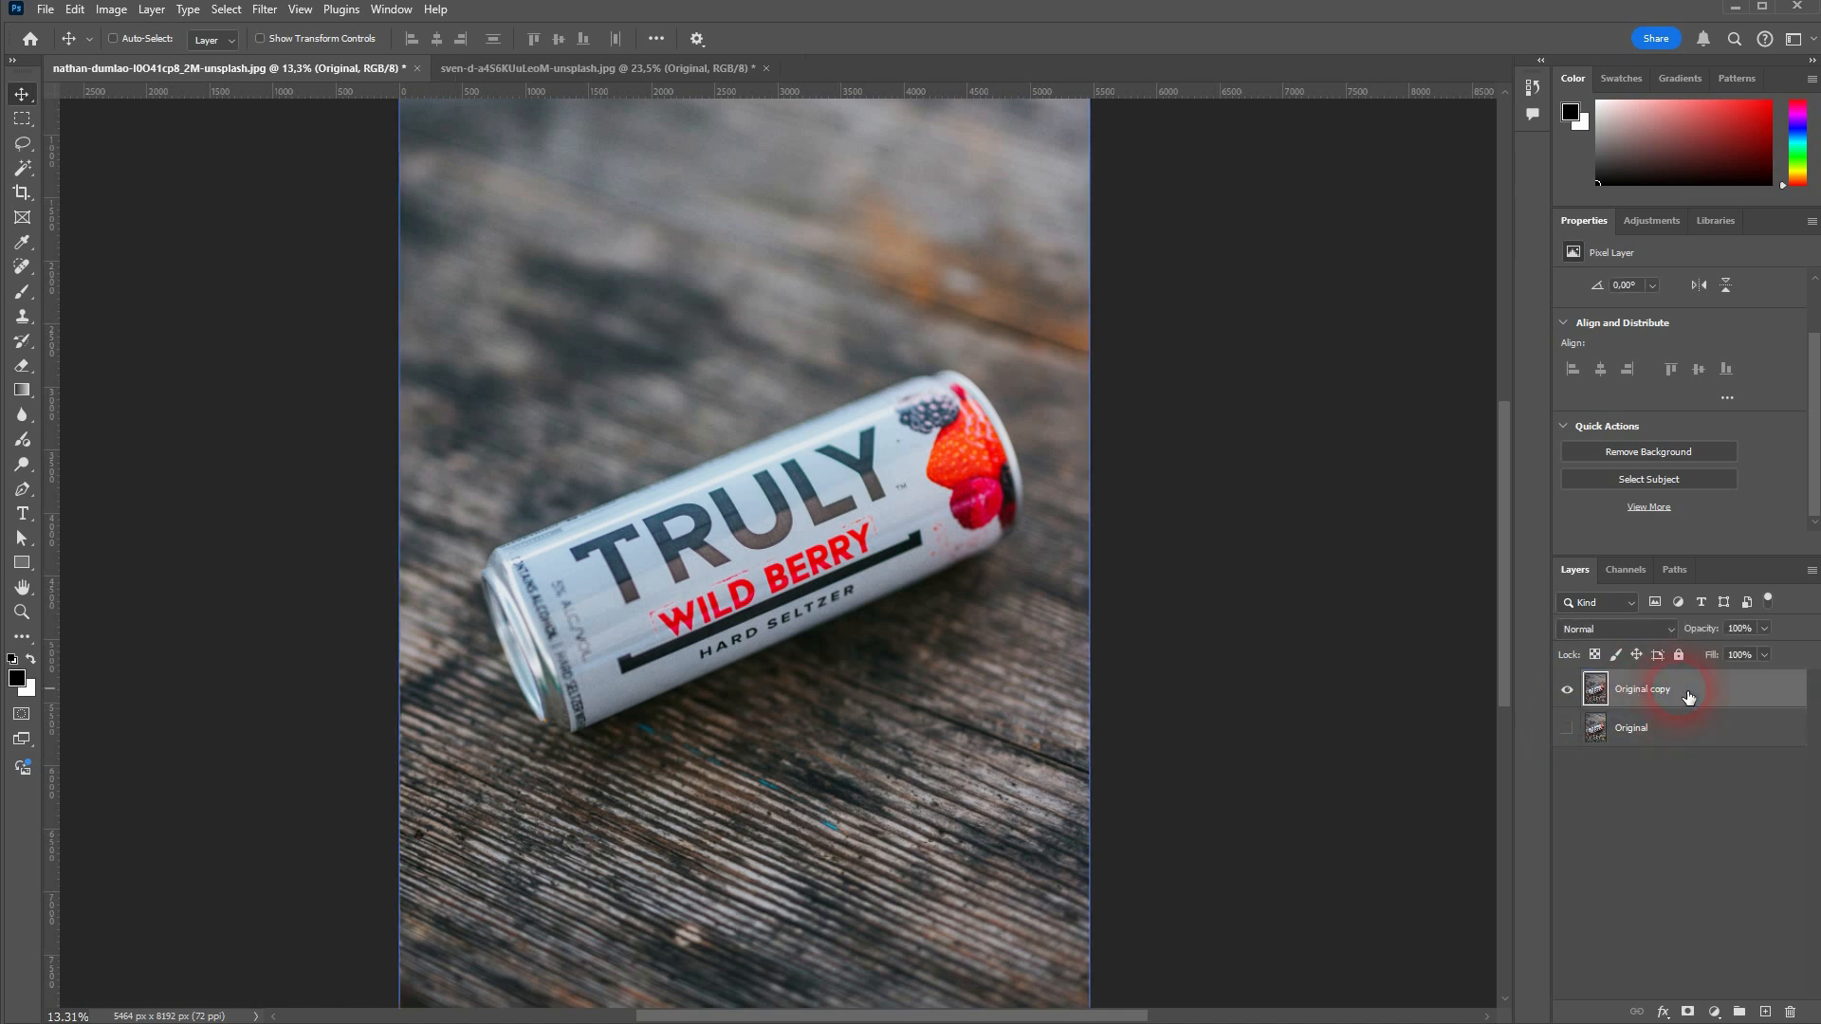
{"action": "left_click", "coordinate": [1690, 451]}
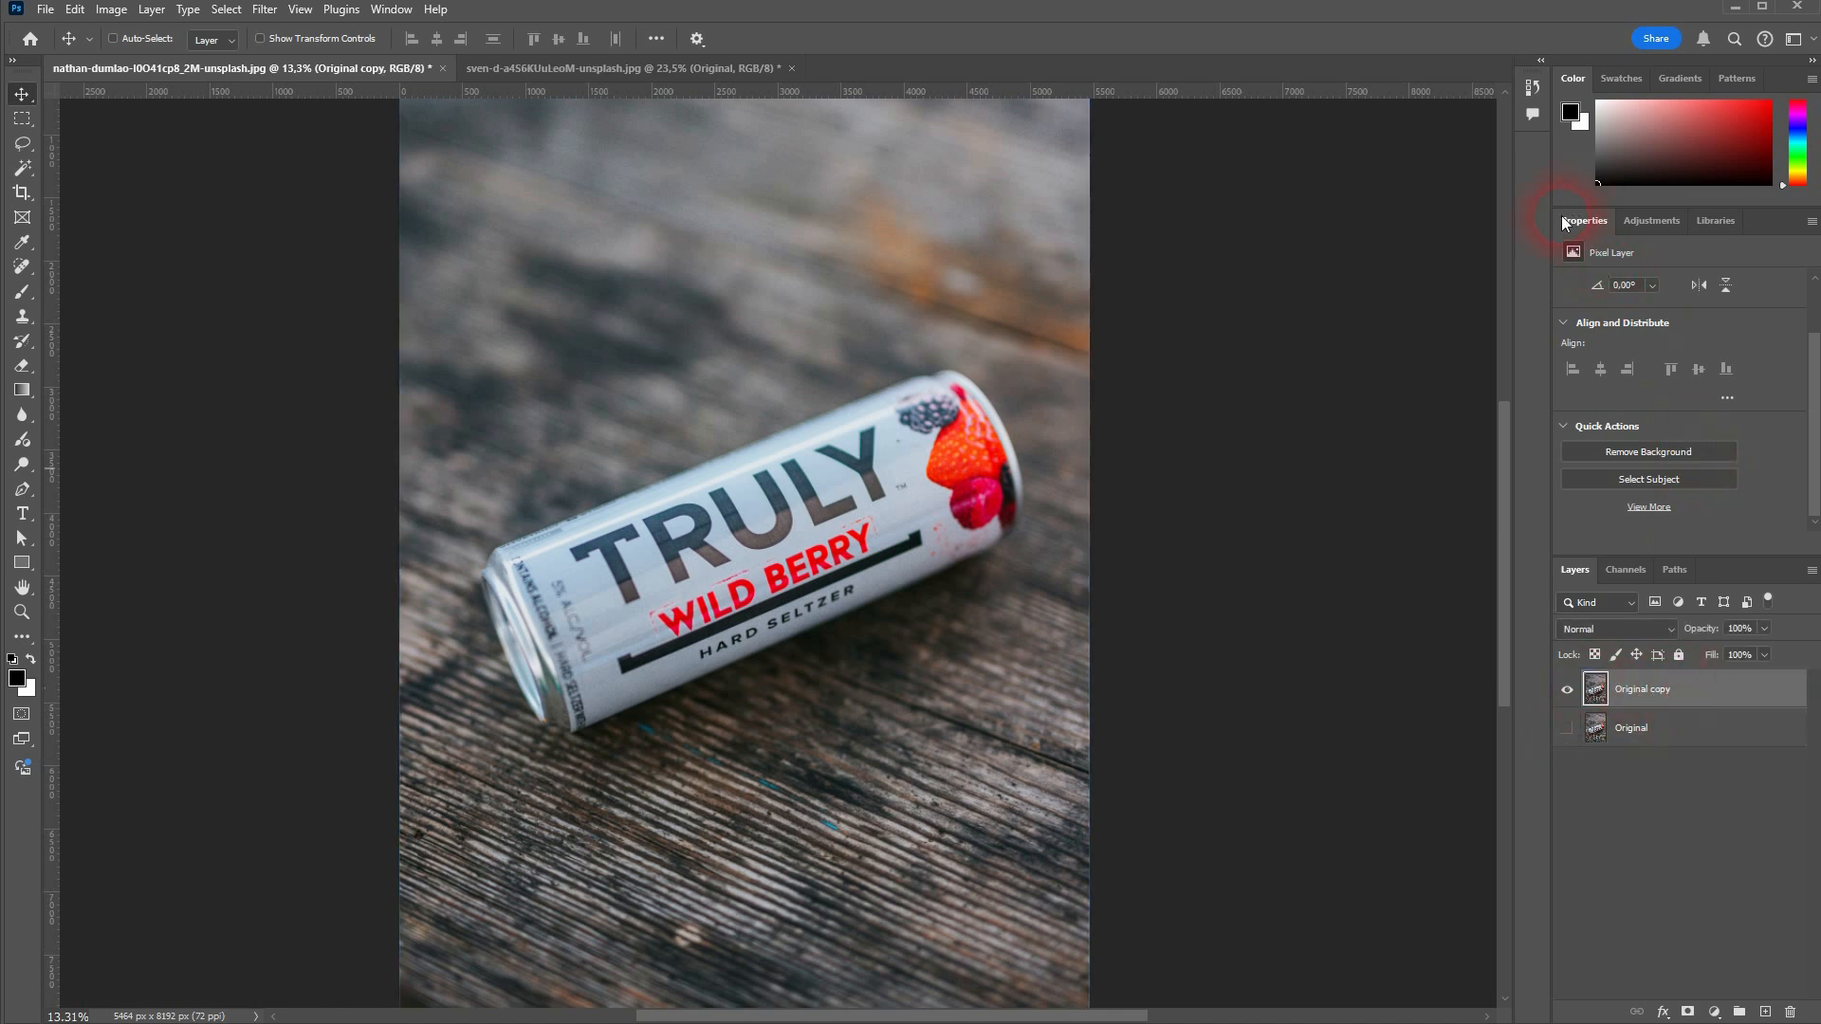
{"action": "left_click", "coordinate": [388, 11]}
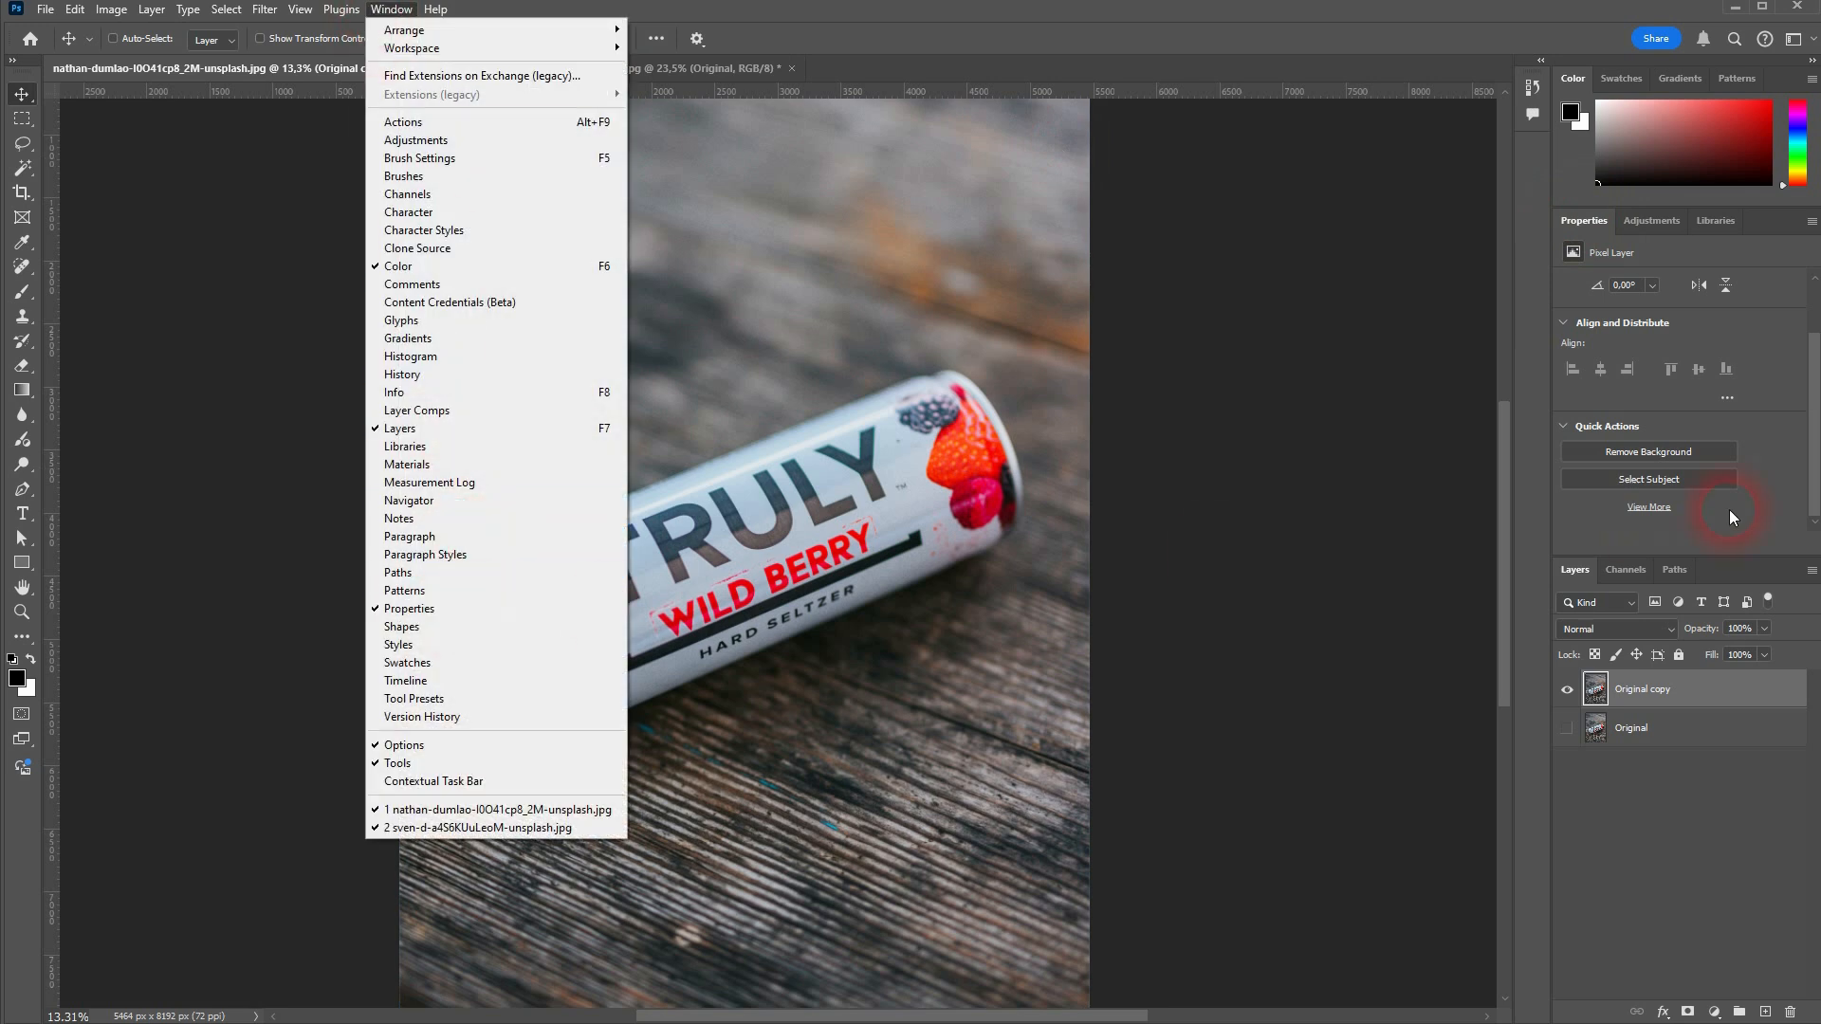
{"action": "left_click", "coordinate": [1723, 474]}
{"action": "left_click", "coordinate": [1695, 449]}
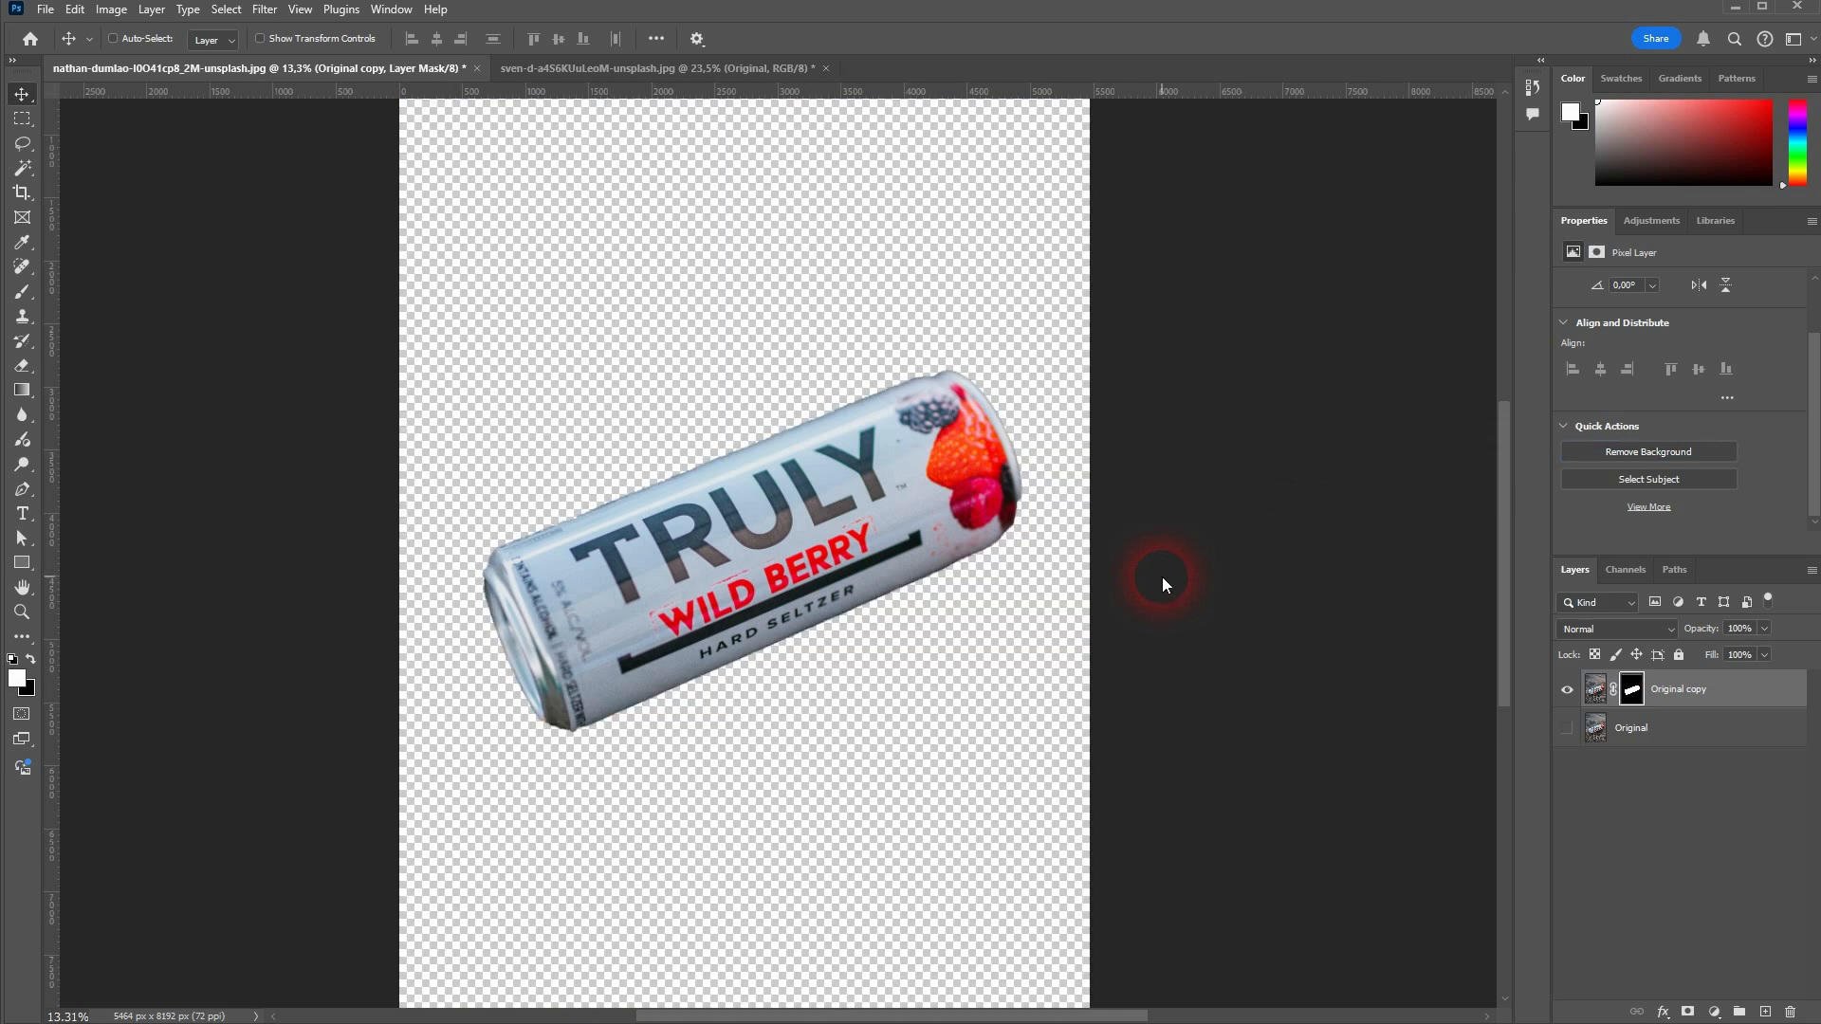
{"action": "left_click", "coordinate": [1568, 728]}
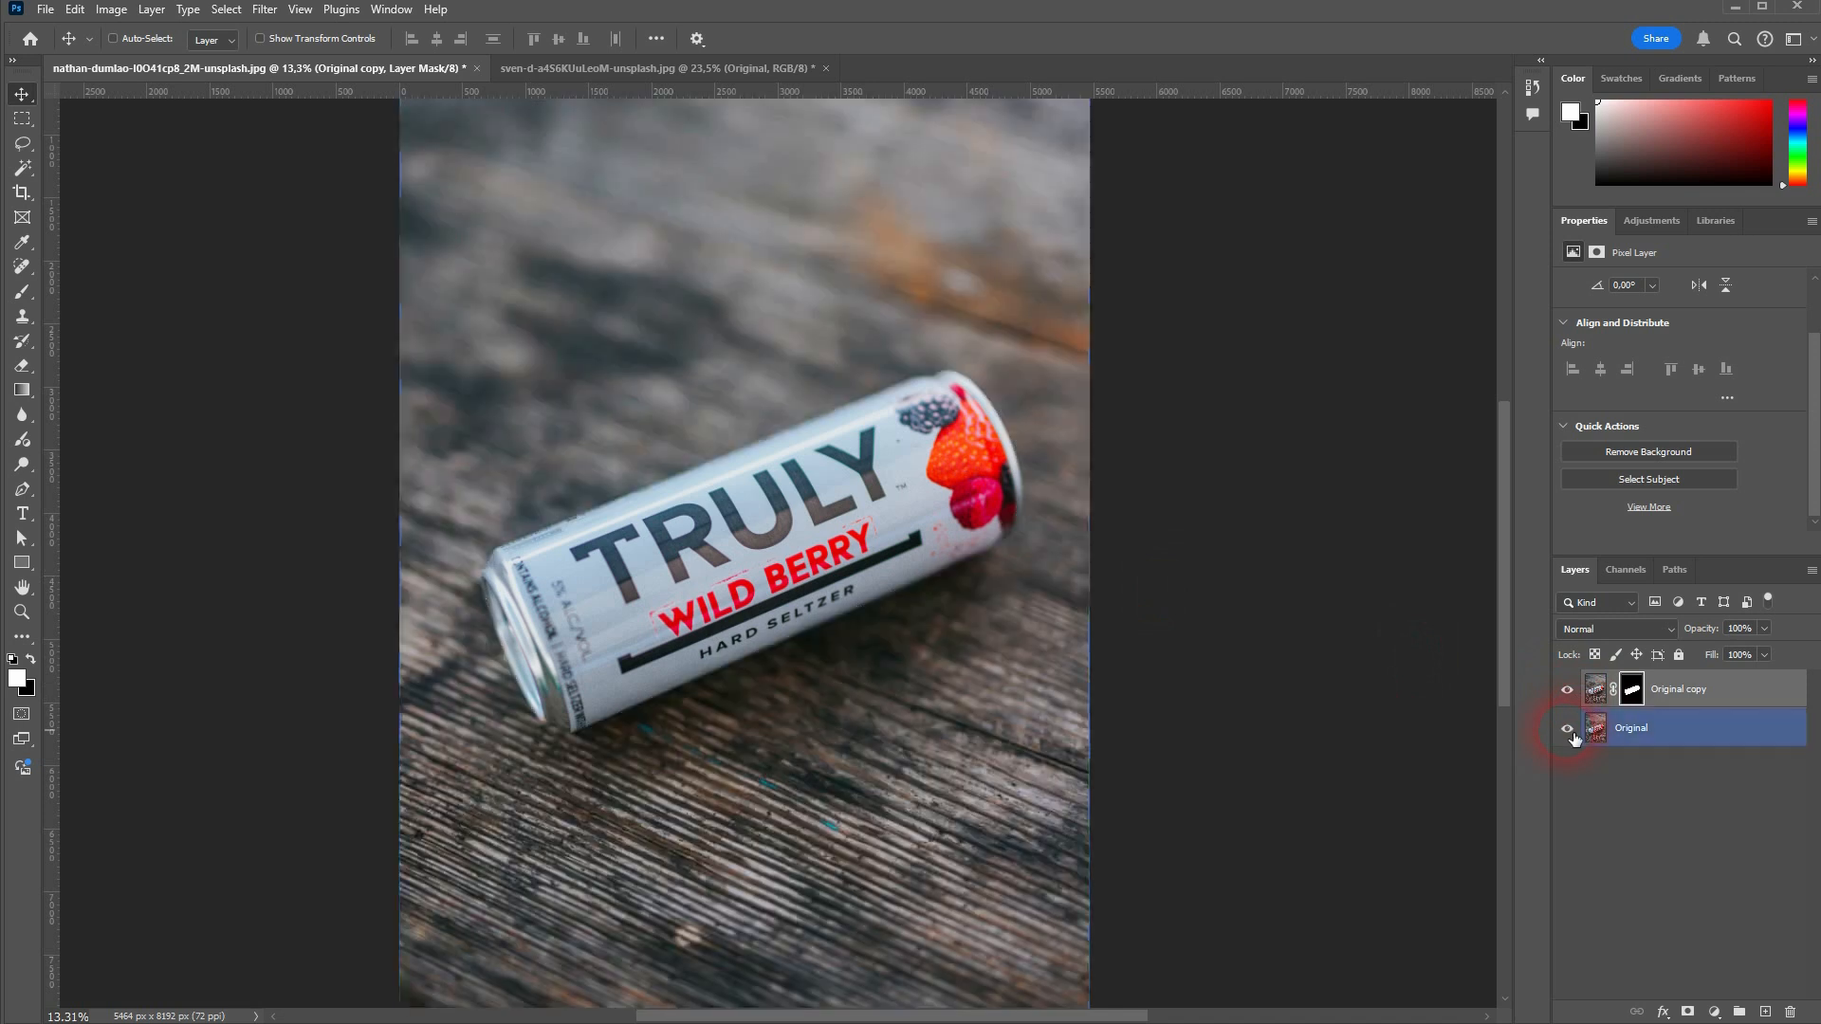
{"action": "left_click", "coordinate": [1568, 728]}
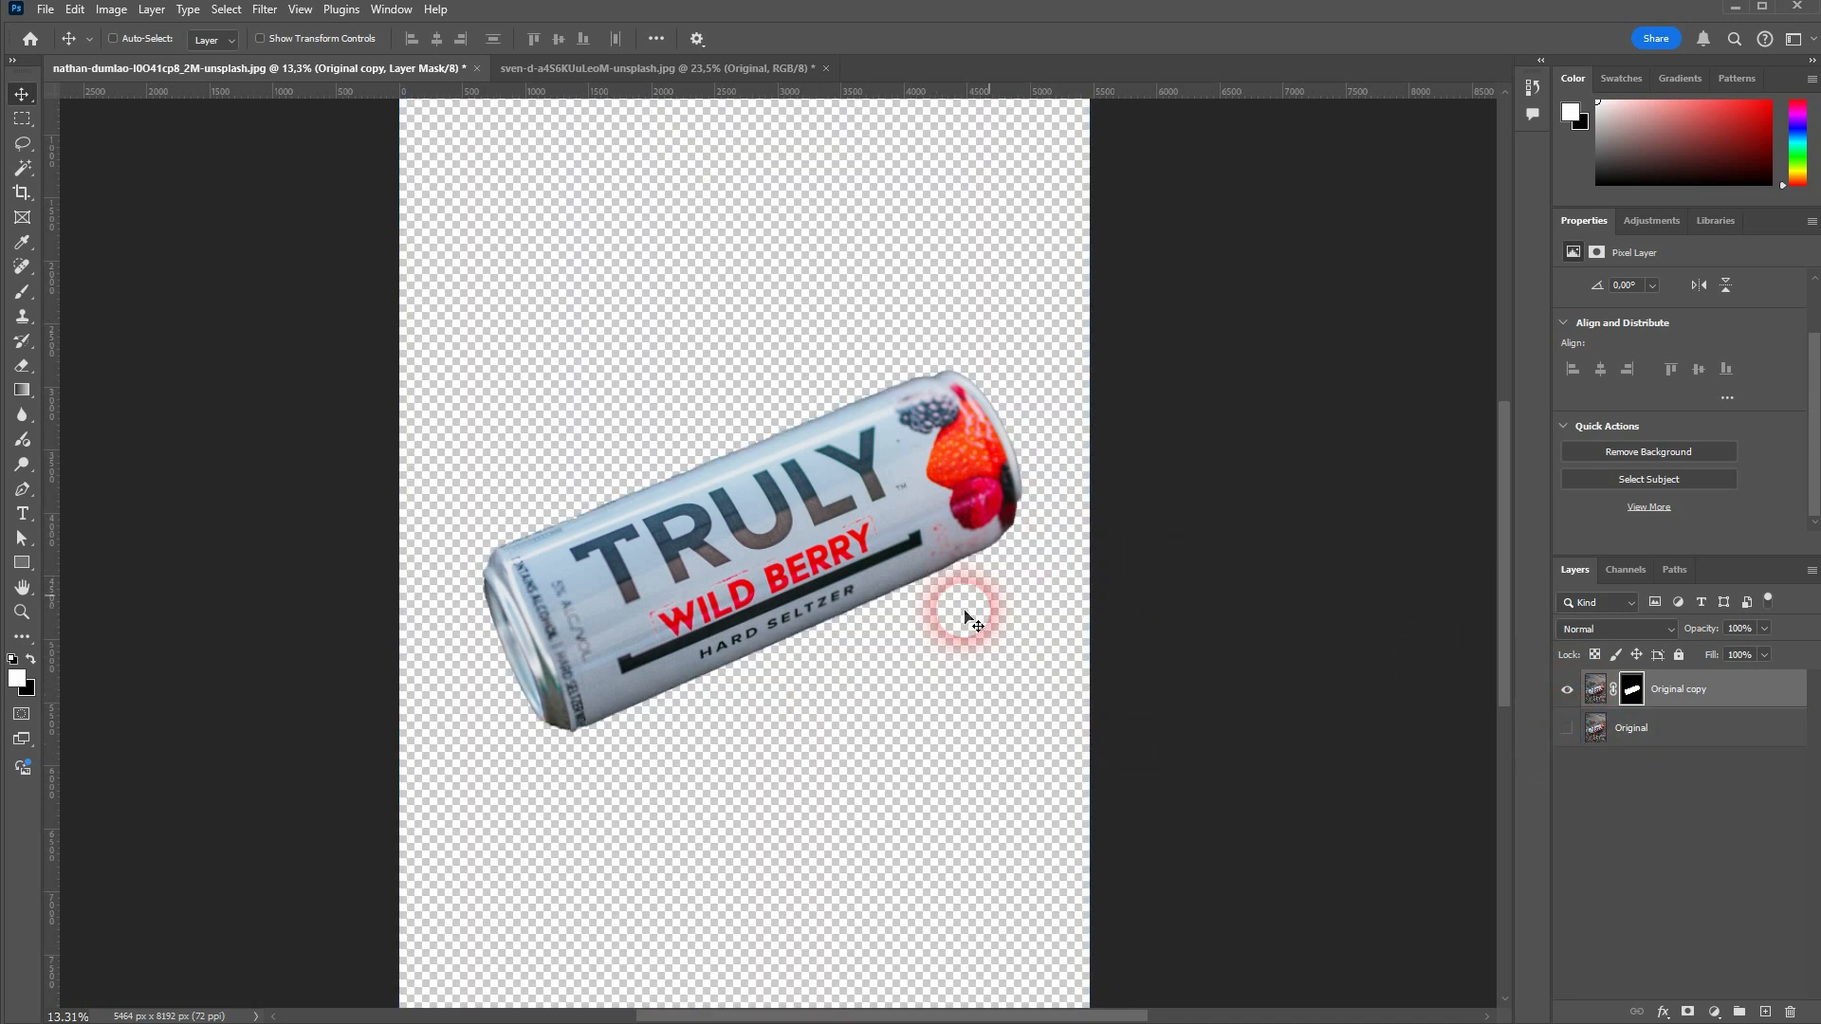
Create a new layer filled with white using the Paint Bucket and place it directly beneath the Original copy layer.
{"action": "left_click", "coordinate": [1596, 692]}
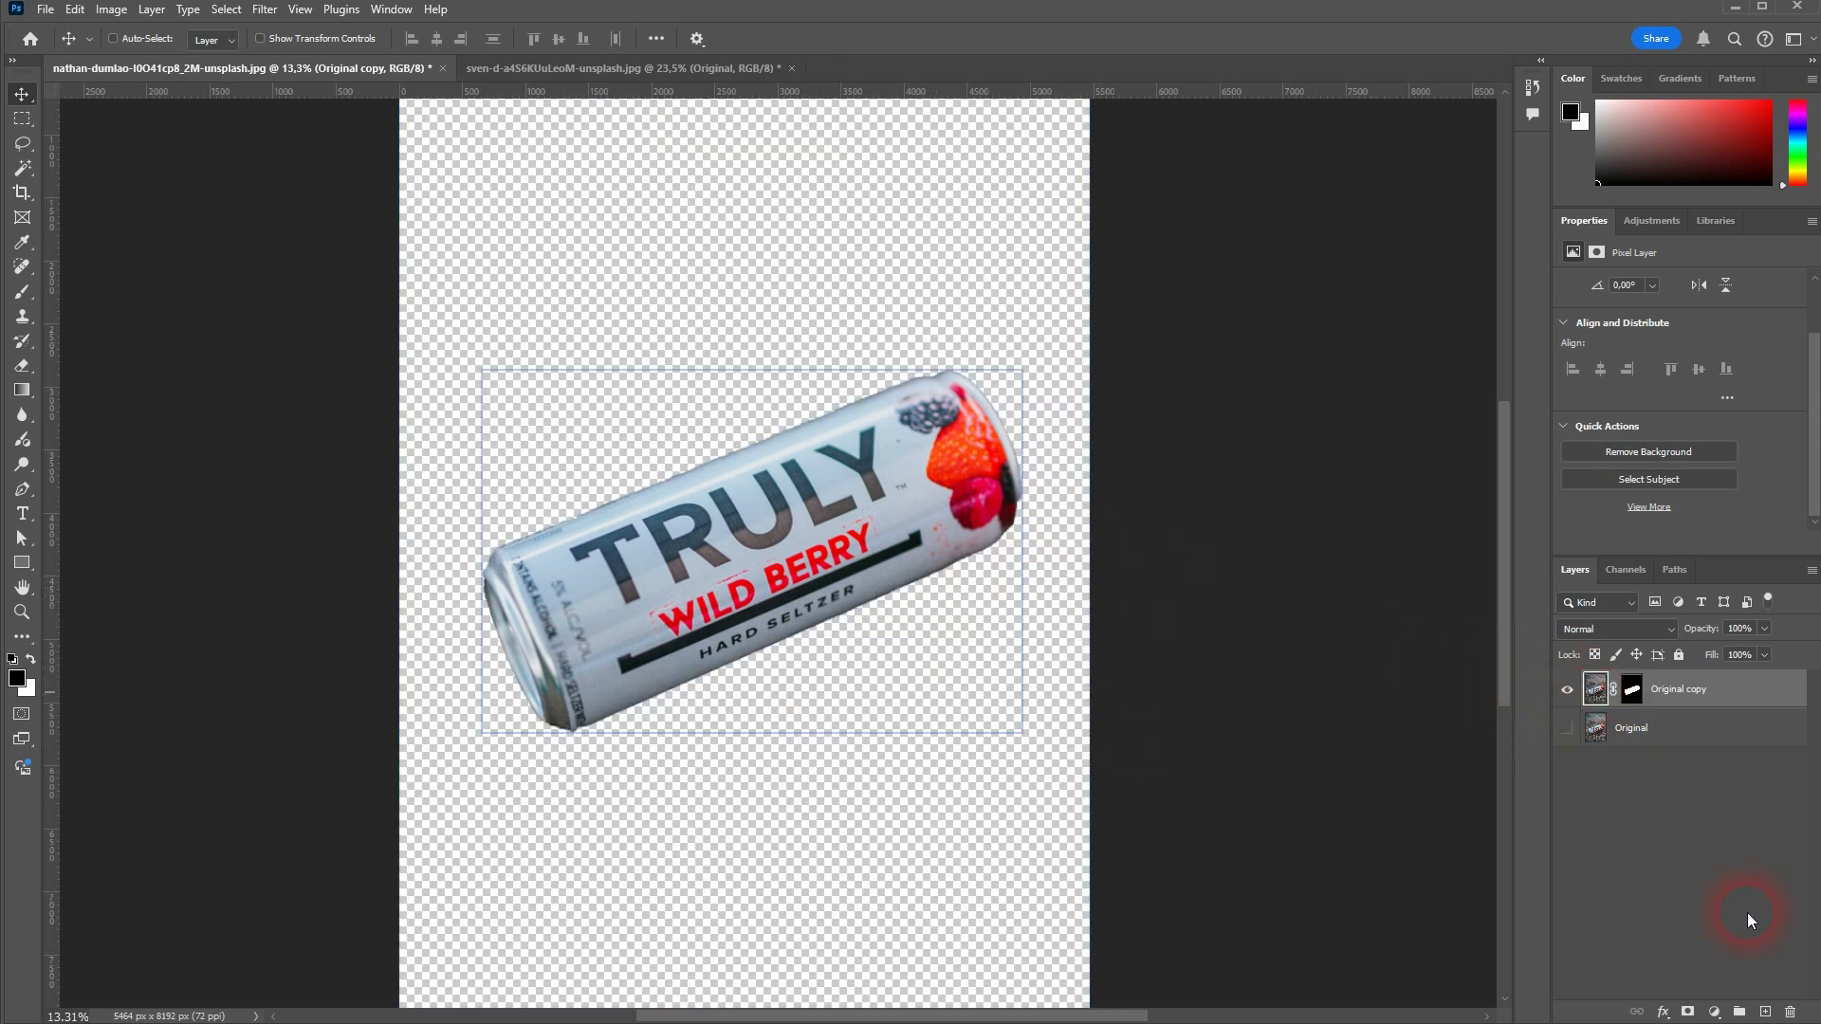
{"action": "left_click", "coordinate": [1767, 1013]}
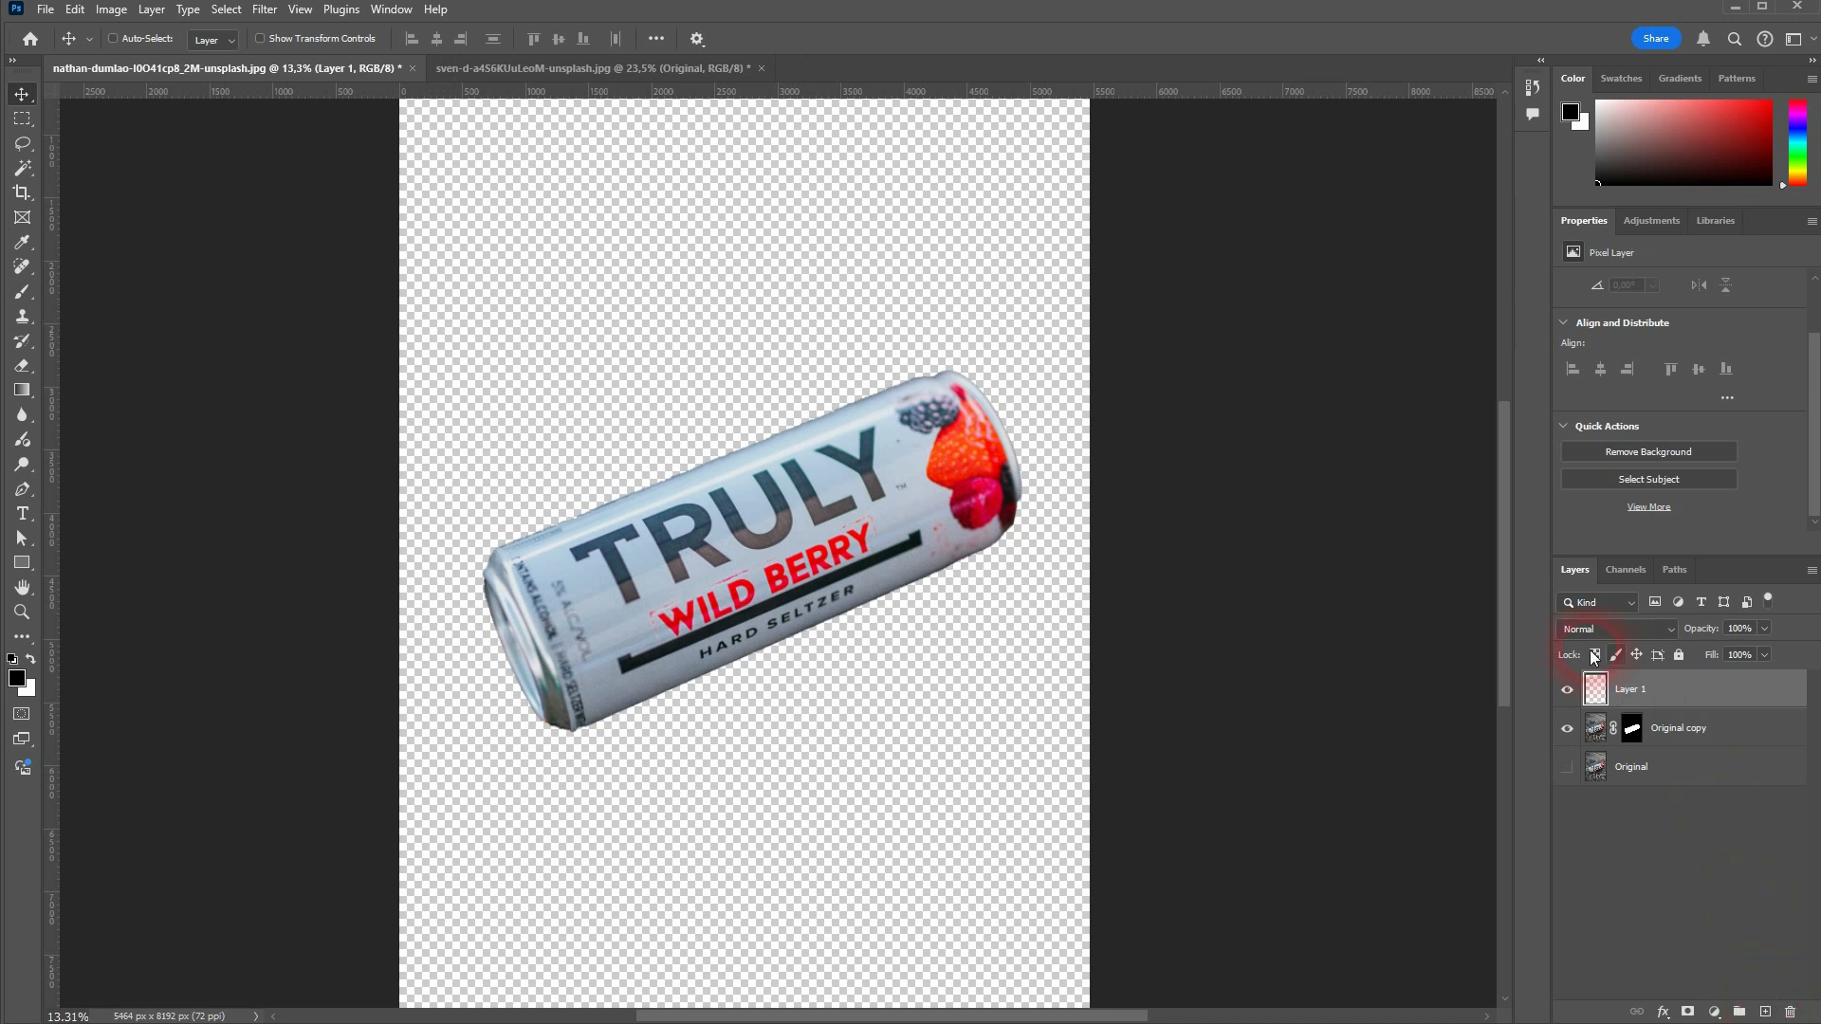
{"action": "left_click", "coordinate": [21, 391]}
{"action": "left_click", "coordinate": [139, 409]}
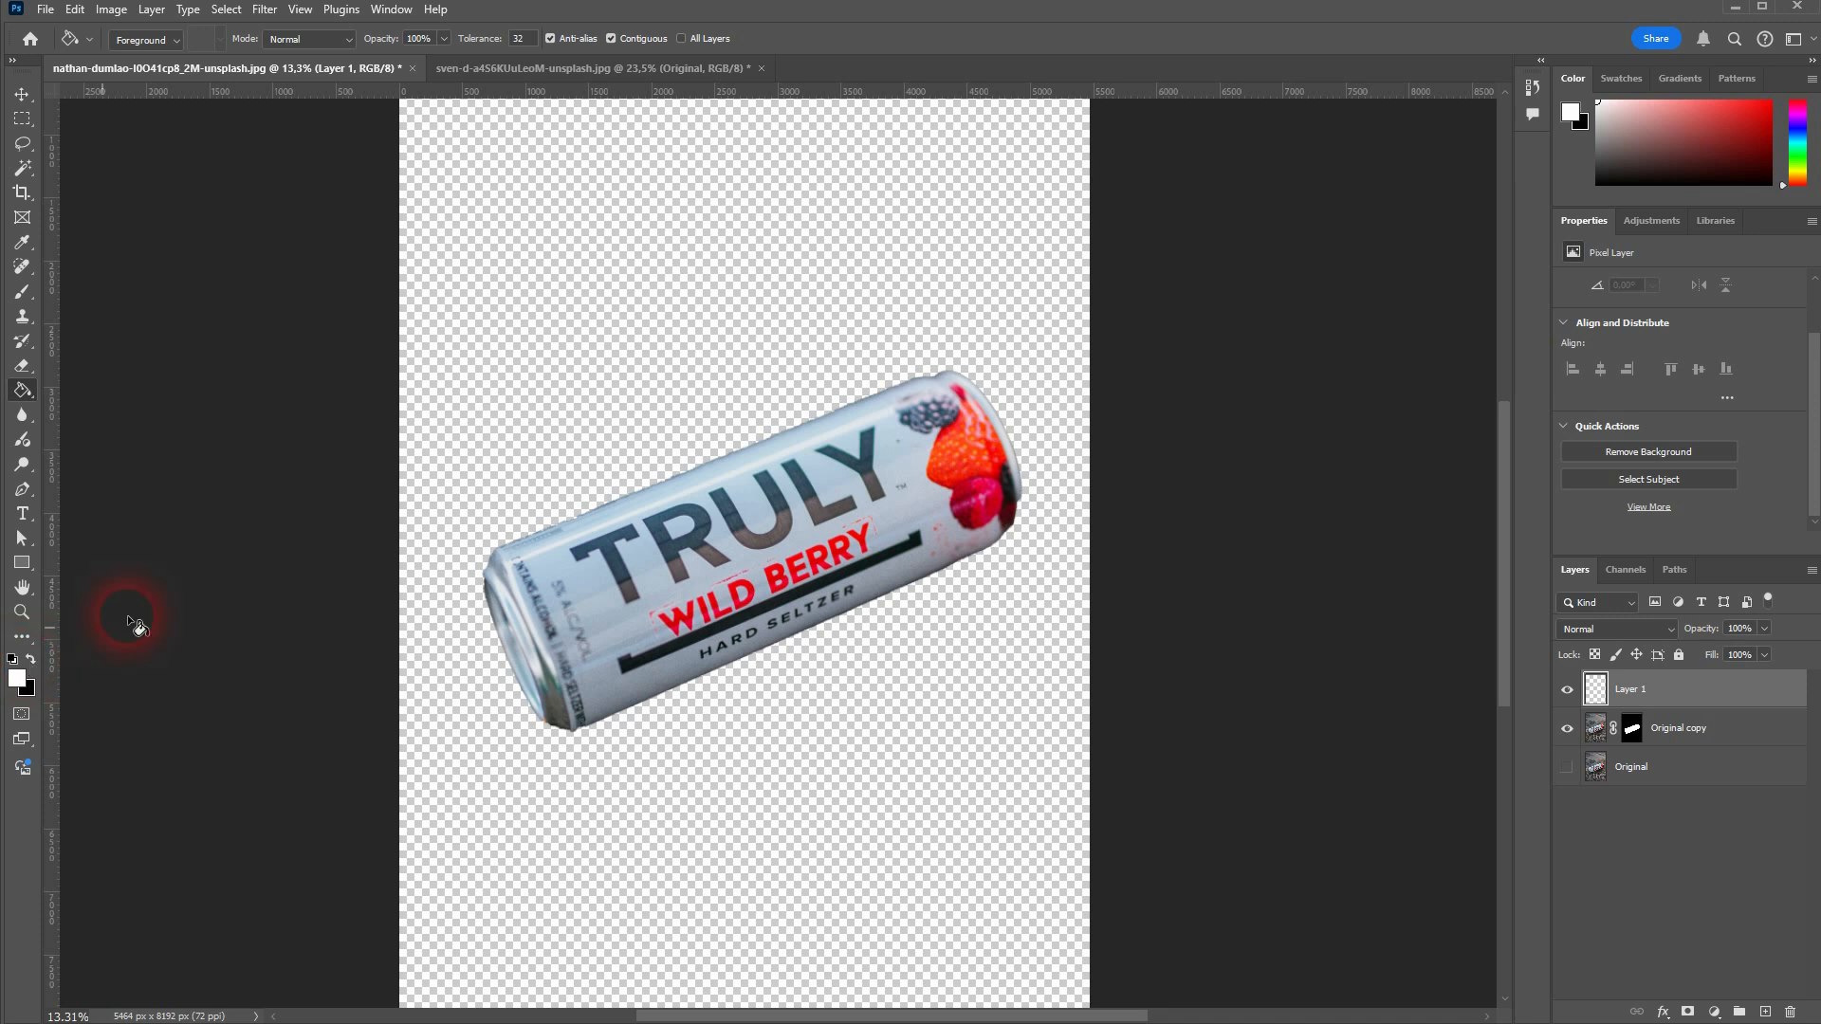
{"action": "left_click", "coordinate": [545, 281]}
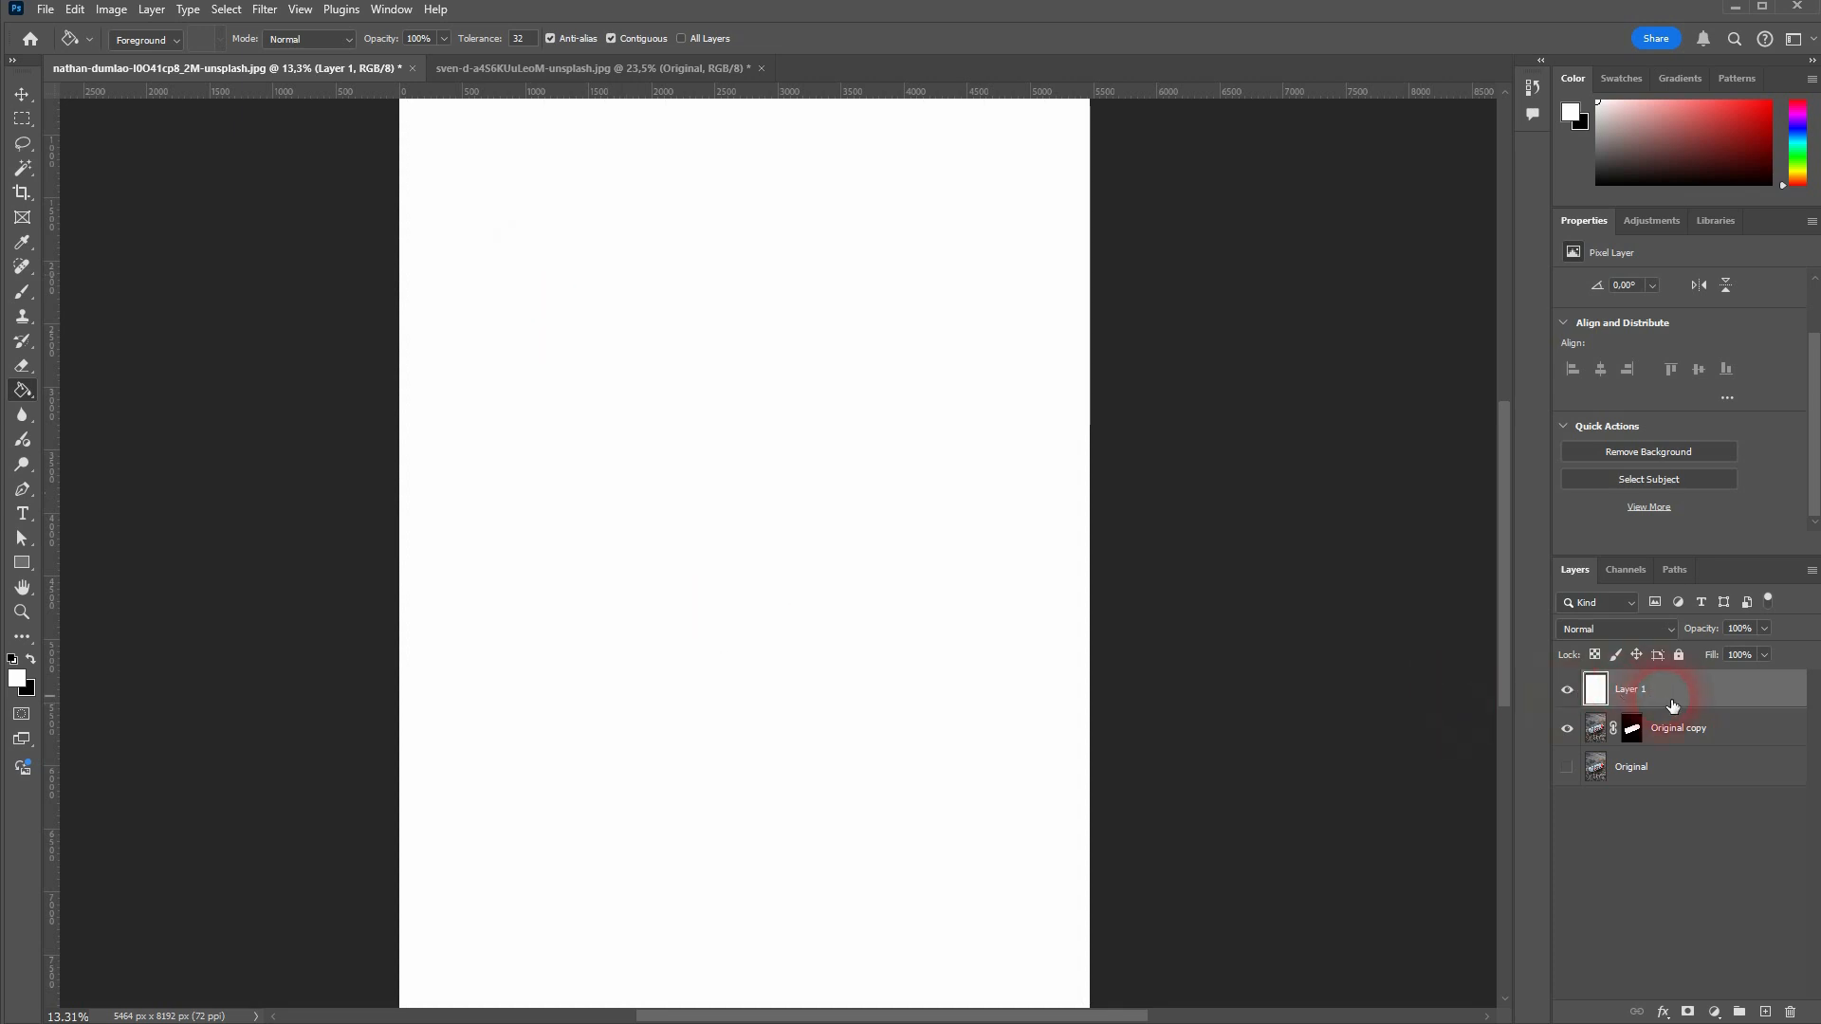
{"action": "left_click_drag", "start_coordinate": [1676, 701], "coordinate": [1677, 748]}
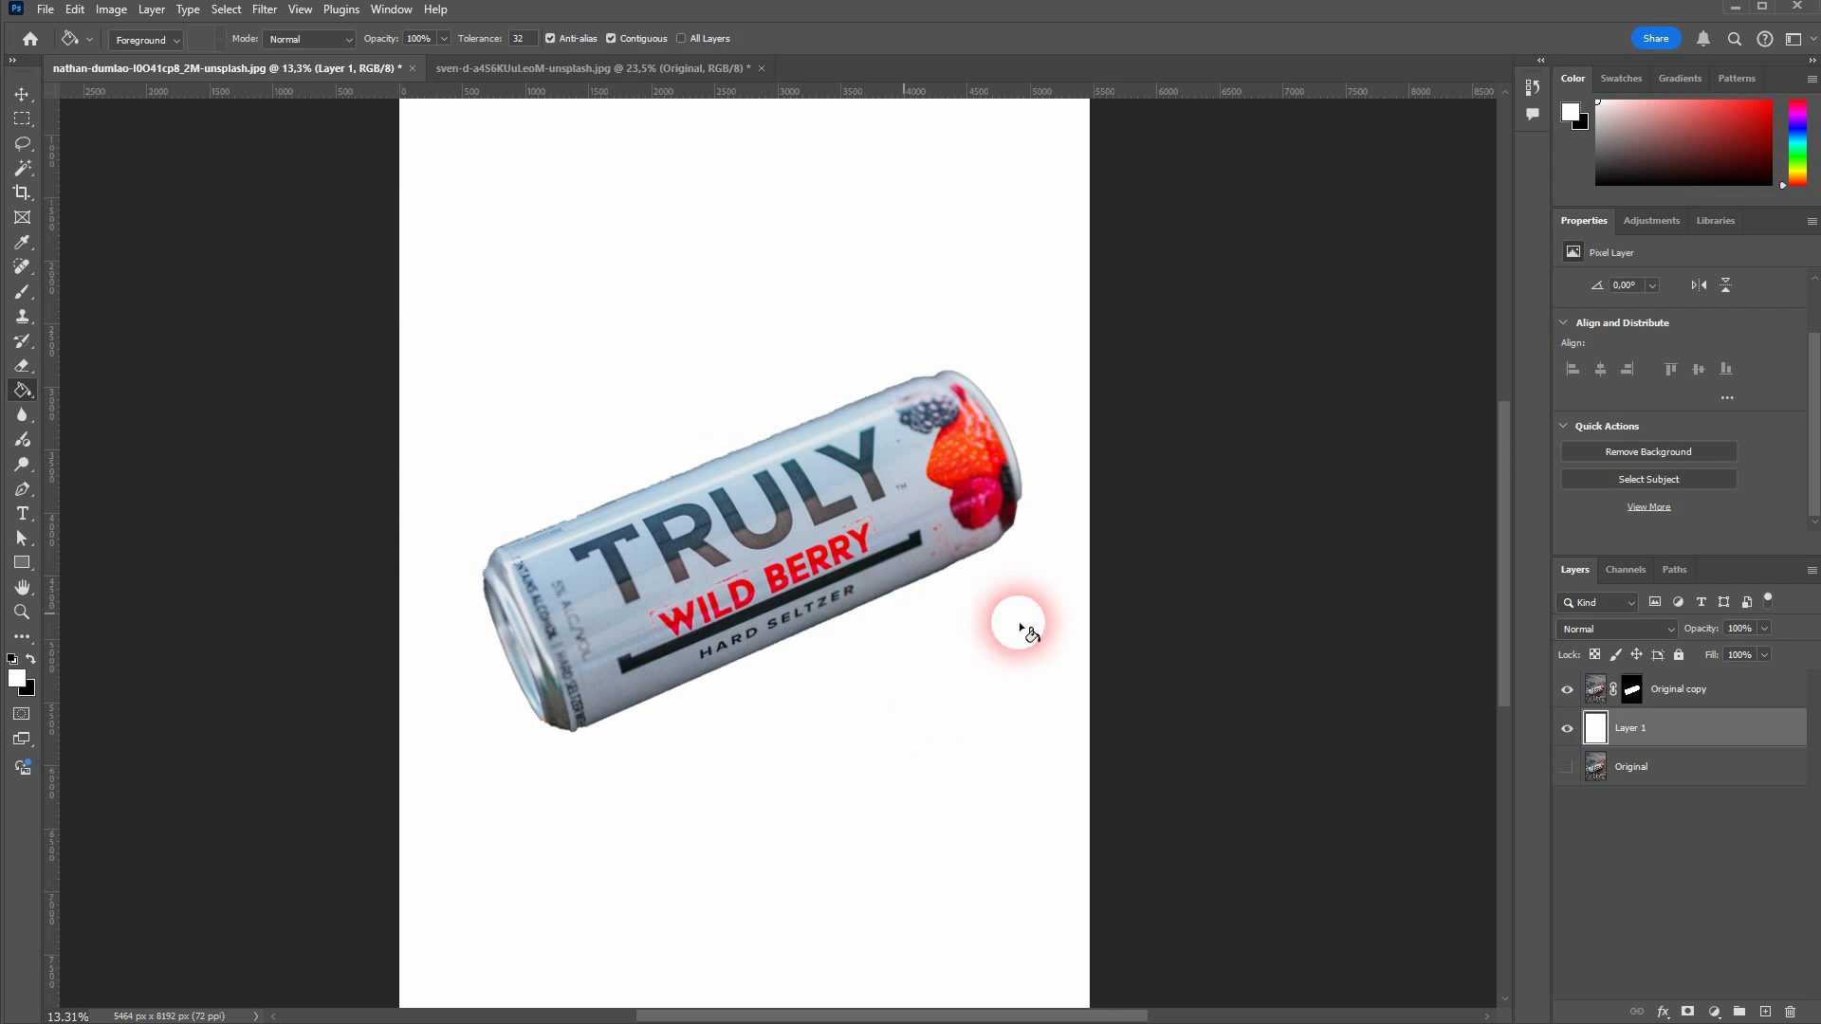
Examine the can's upper cutout edge up close against the white backdrop.
{"action": "left_click", "coordinate": [1569, 730]}
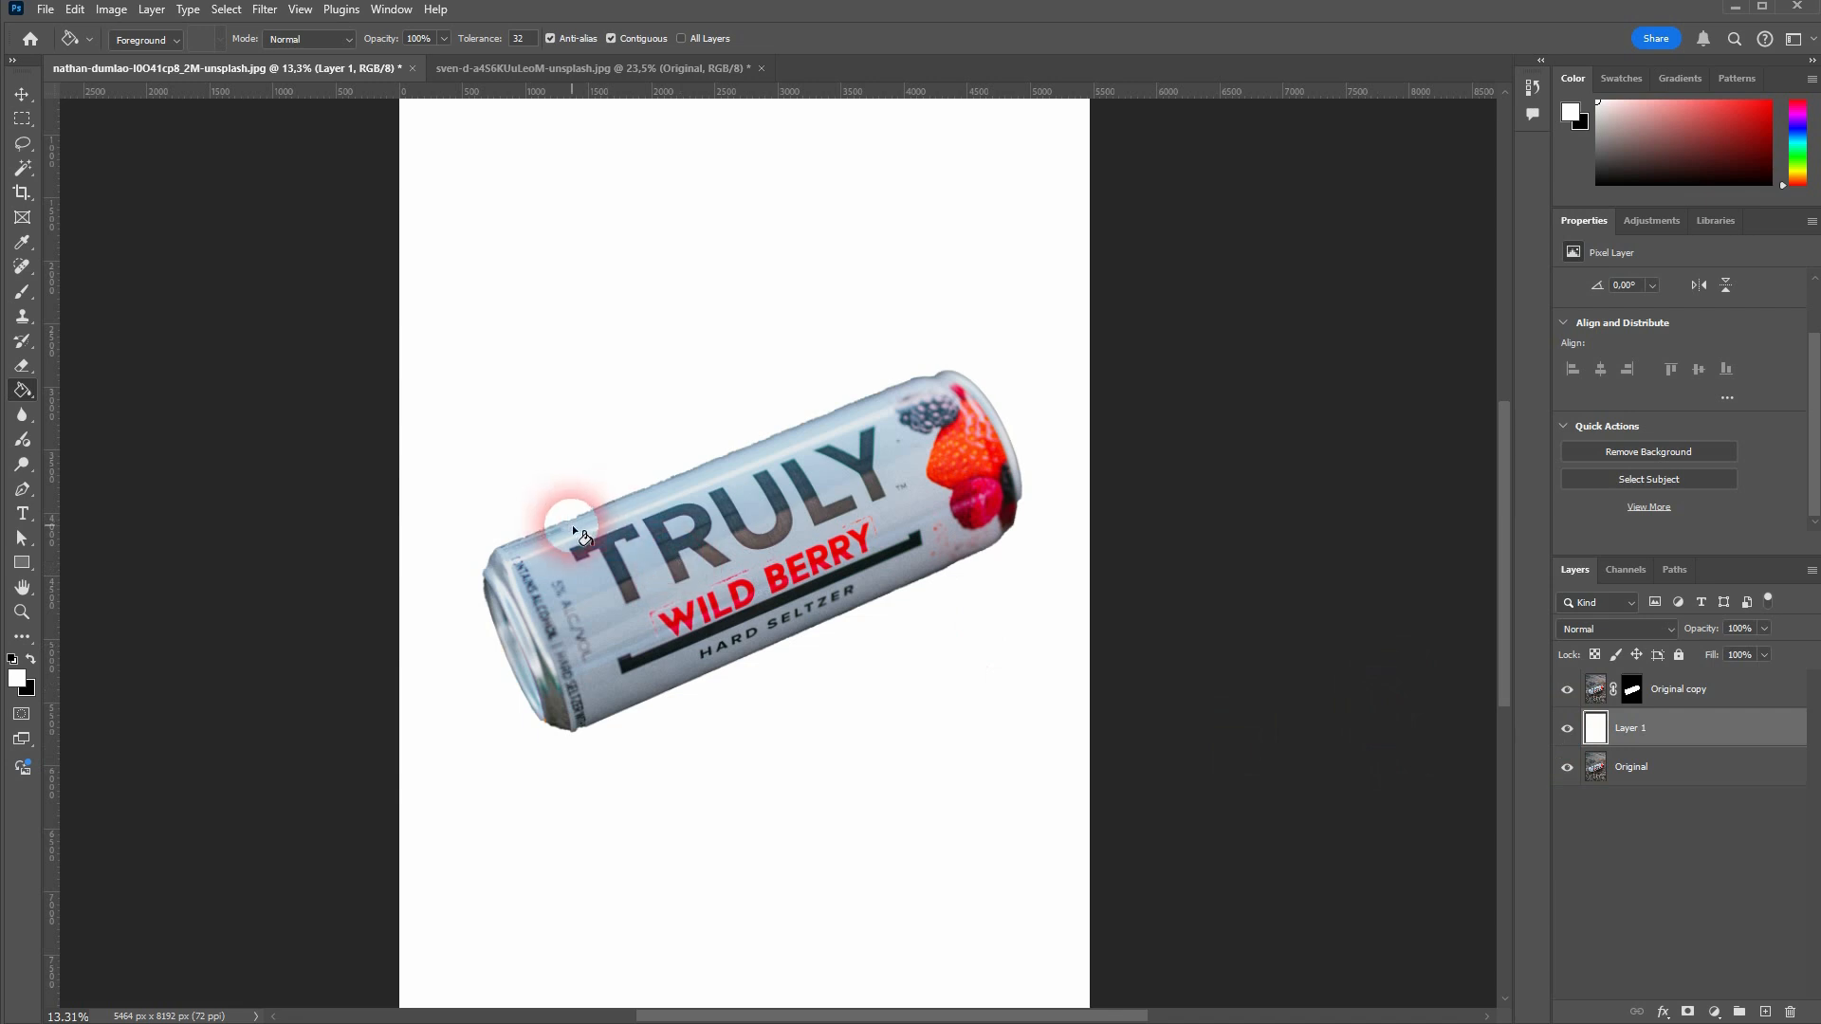
{"action": "scroll", "coordinate": [572, 526], "scroll_direction": "up", "scroll_amount": 6}
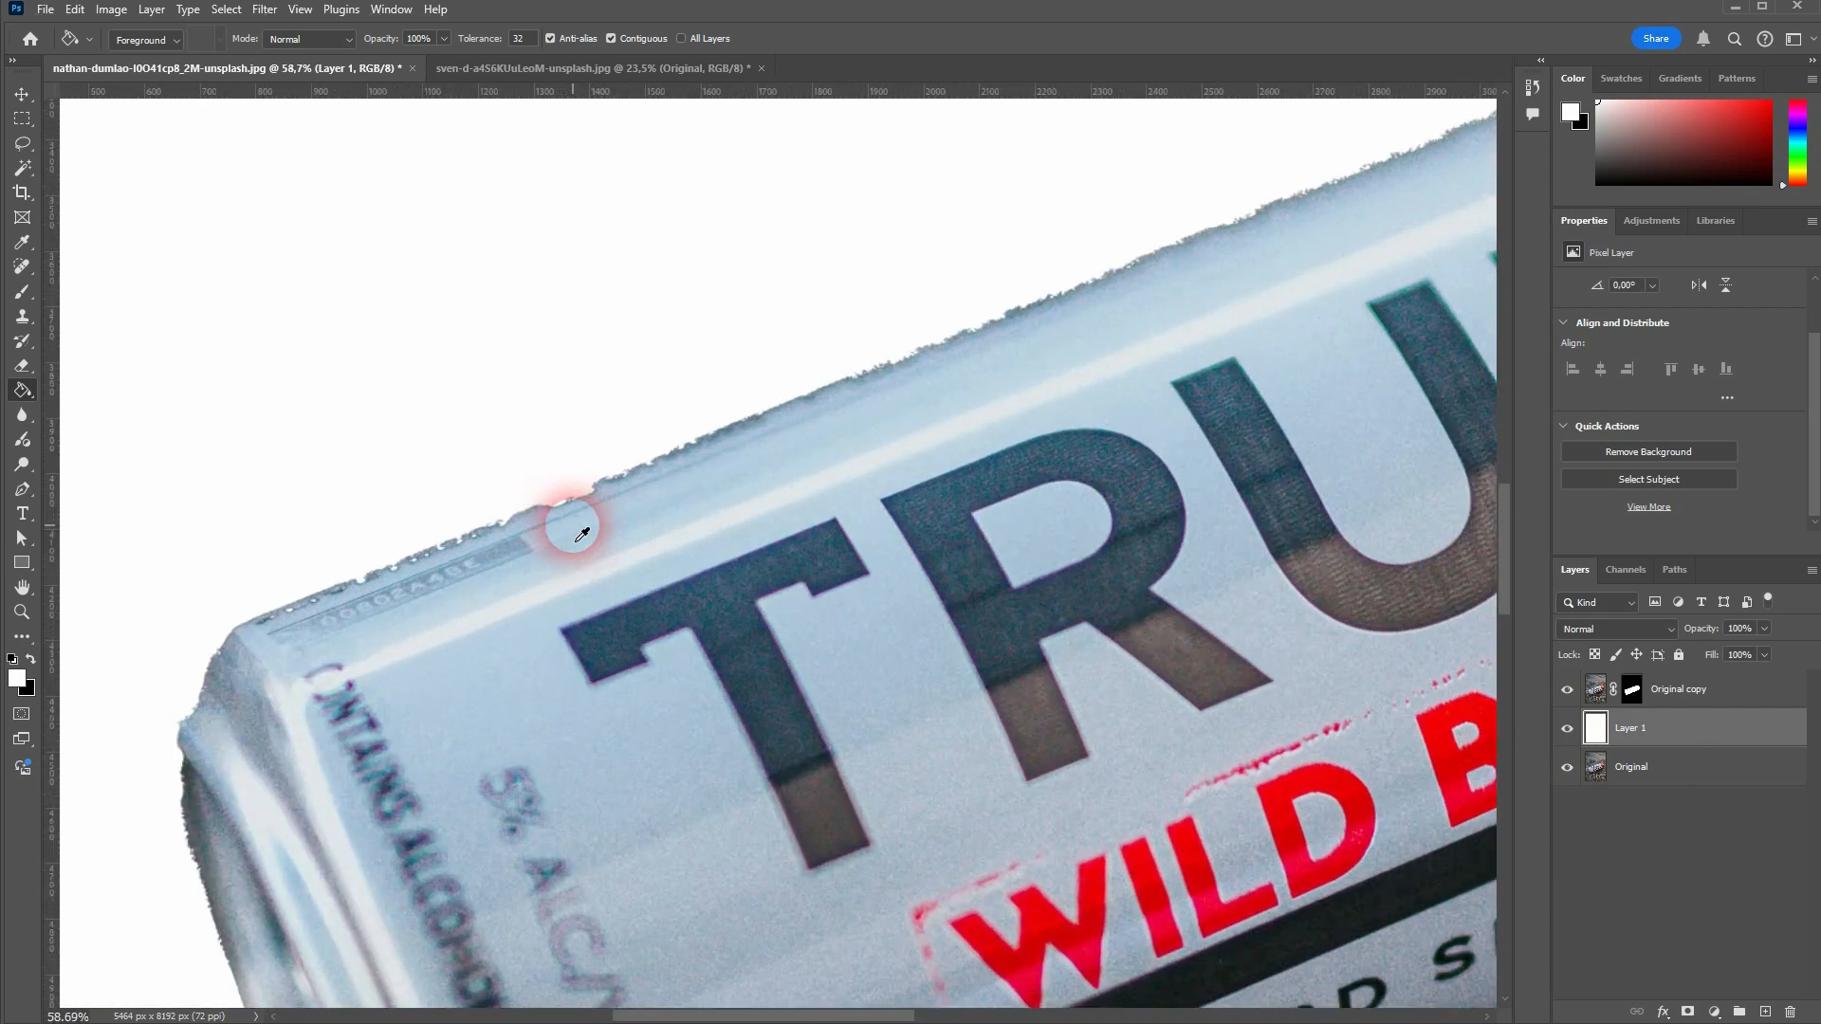
{"action": "scroll", "coordinate": [578, 516], "scroll_direction": "up", "scroll_amount": 3}
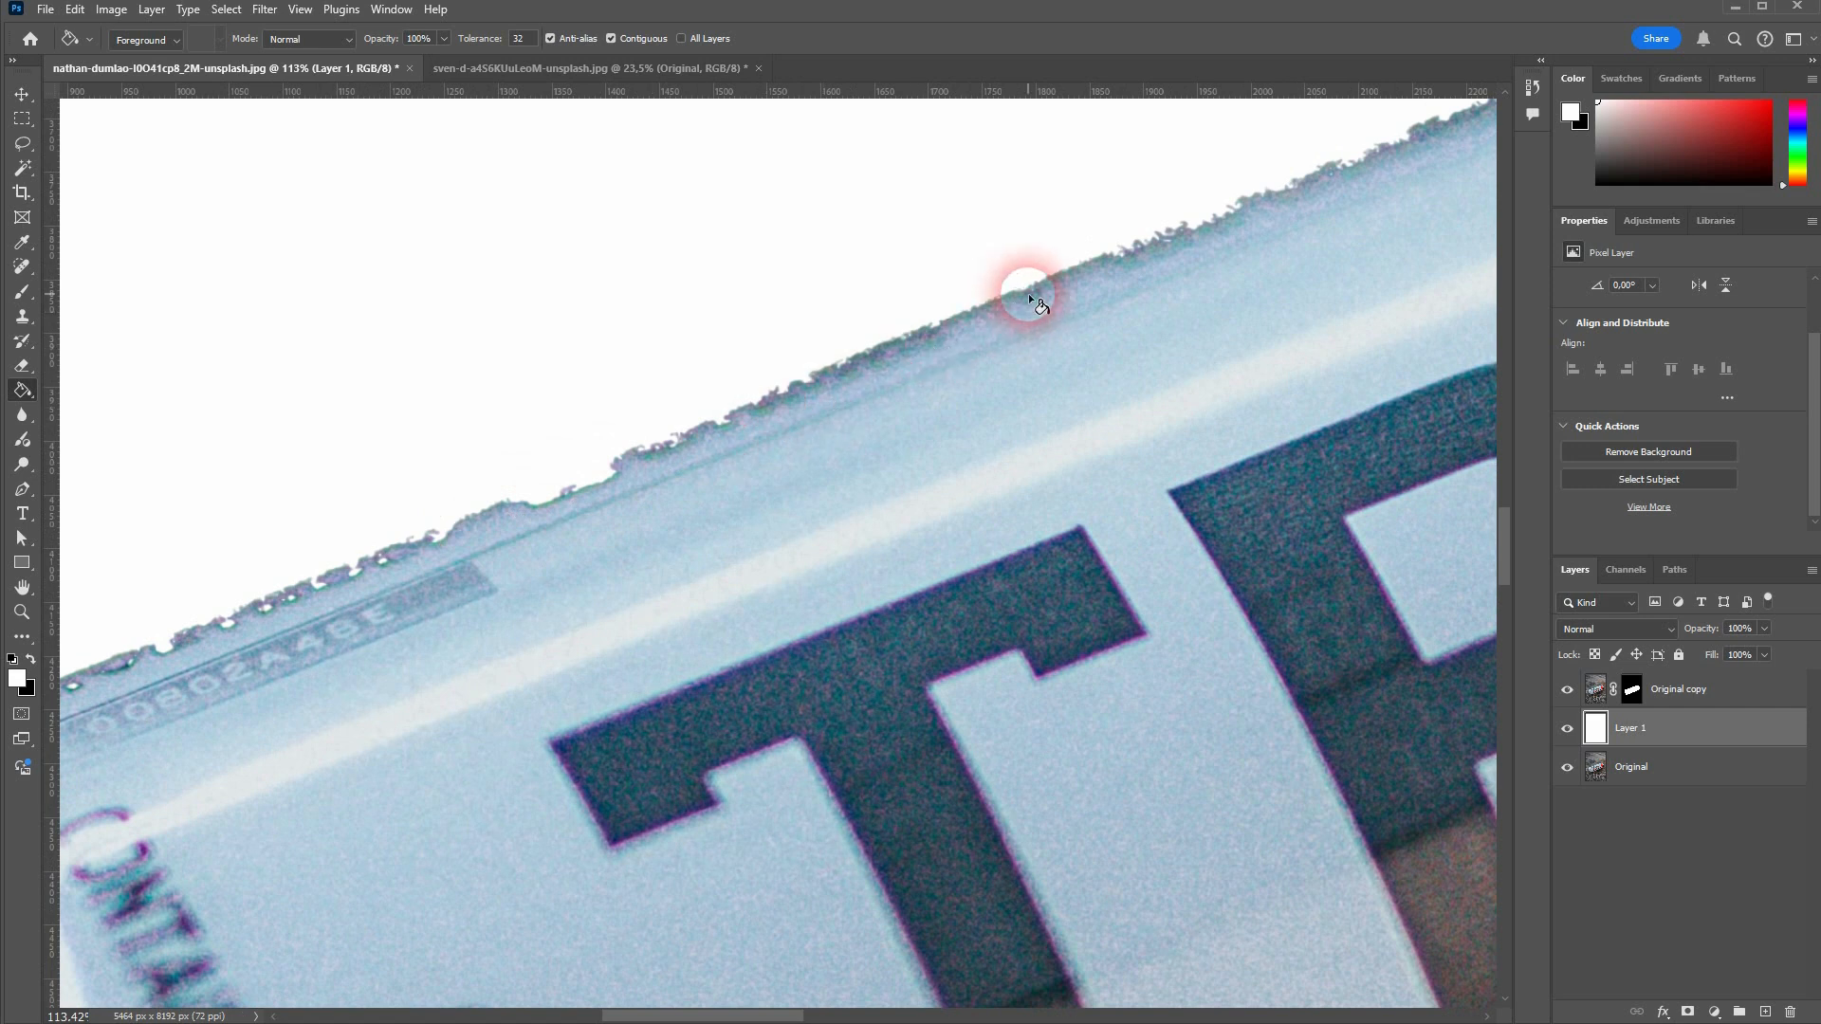
{"action": "key", "text": "ctrl+0"}
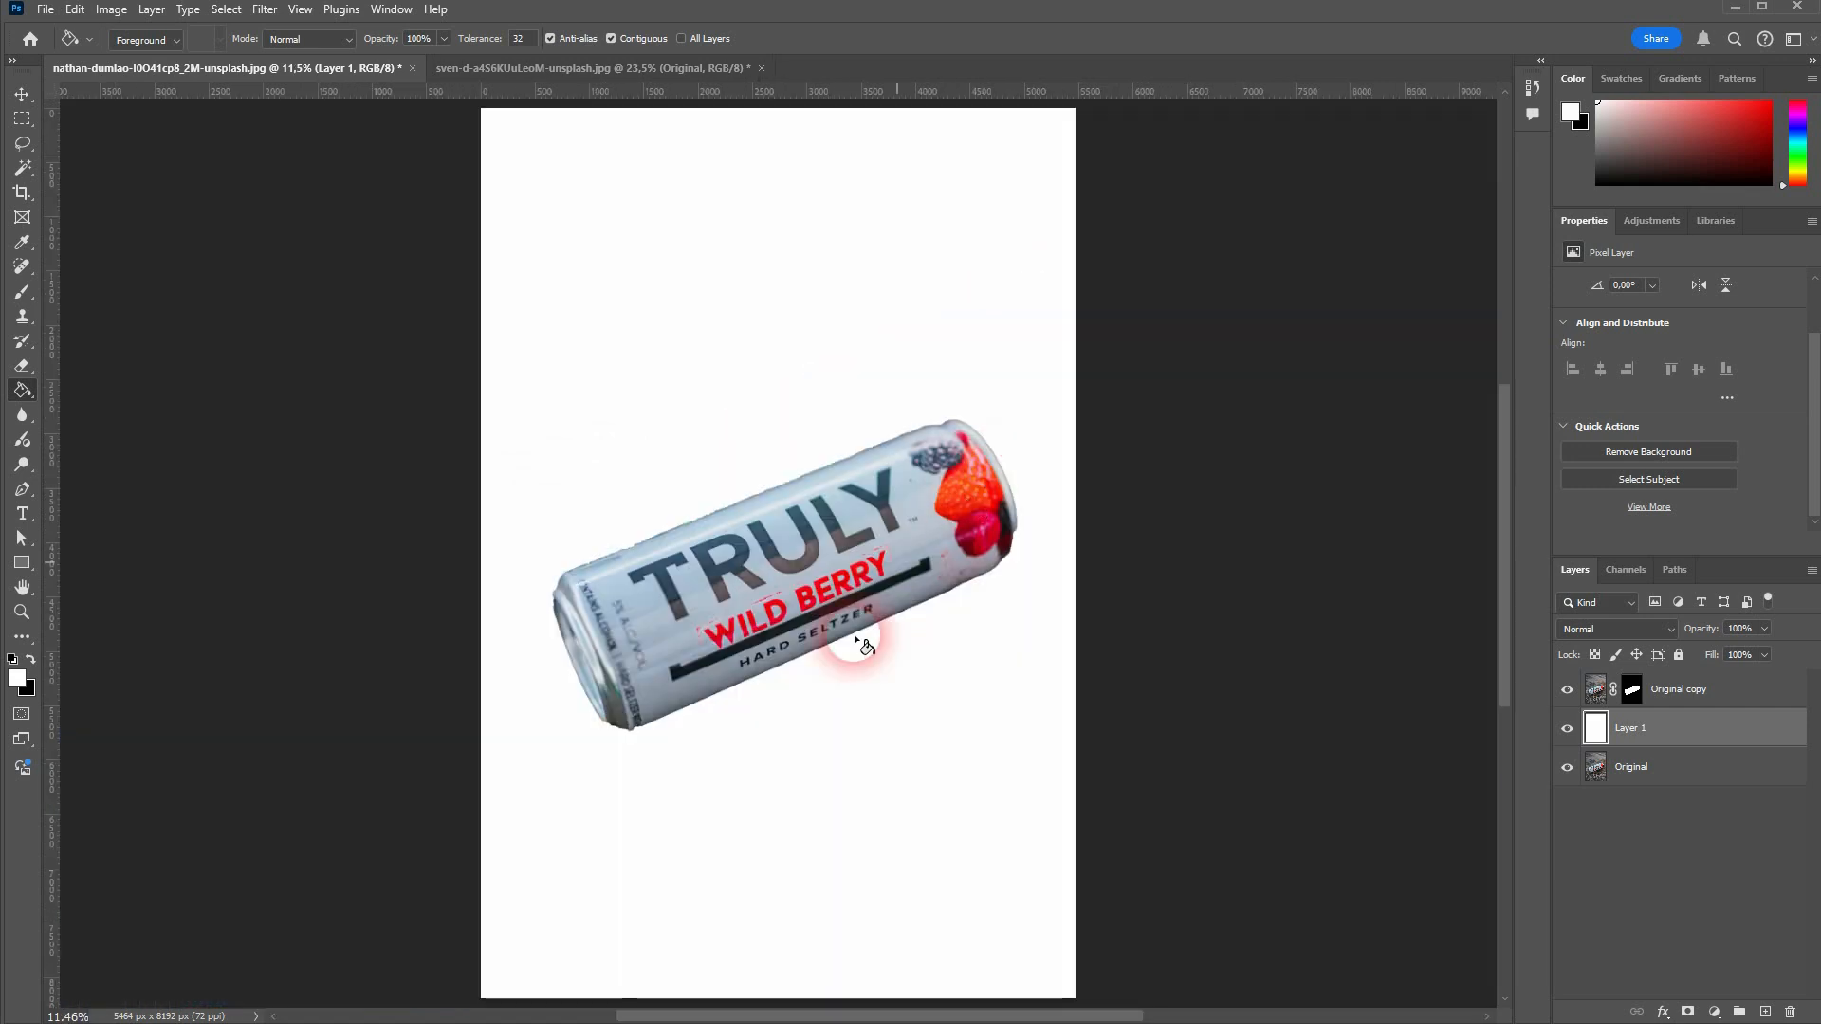
Switch to the car photo, duplicate its Original layer and remove the background from the duplicate.
{"action": "left_click", "coordinate": [498, 71]}
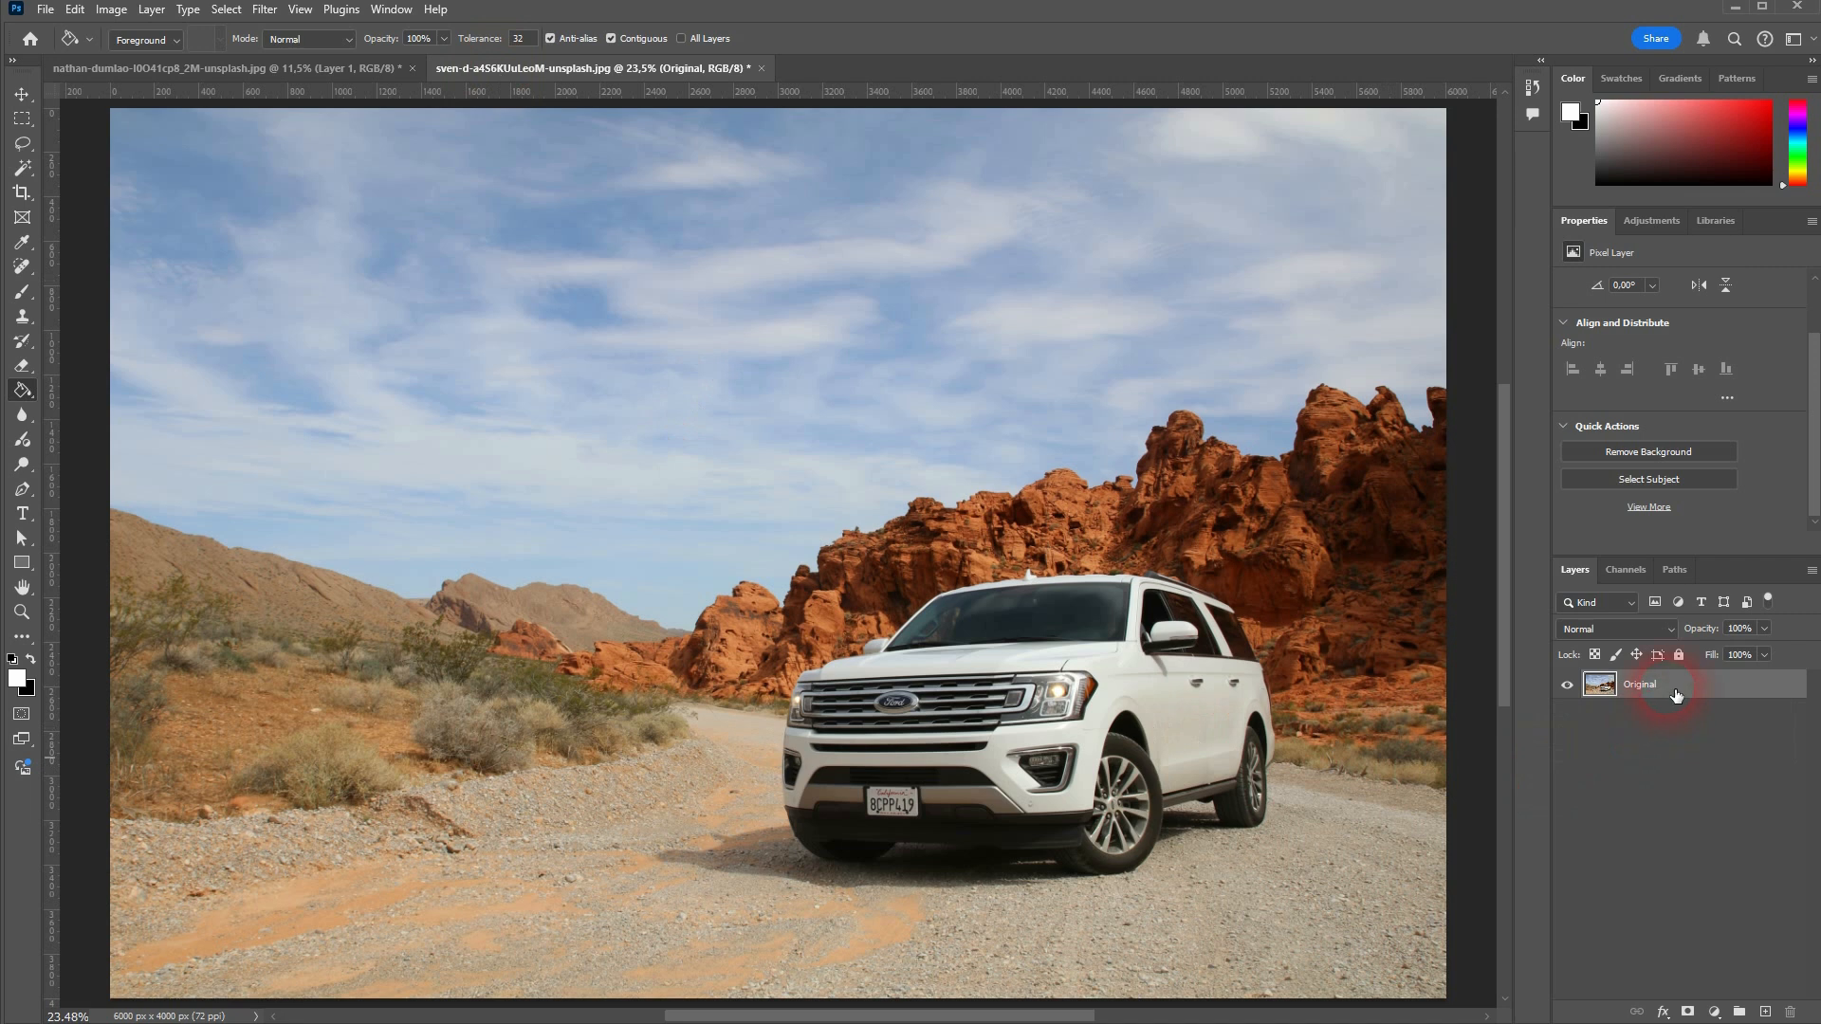
{"action": "key", "text": "ctrl+j"}
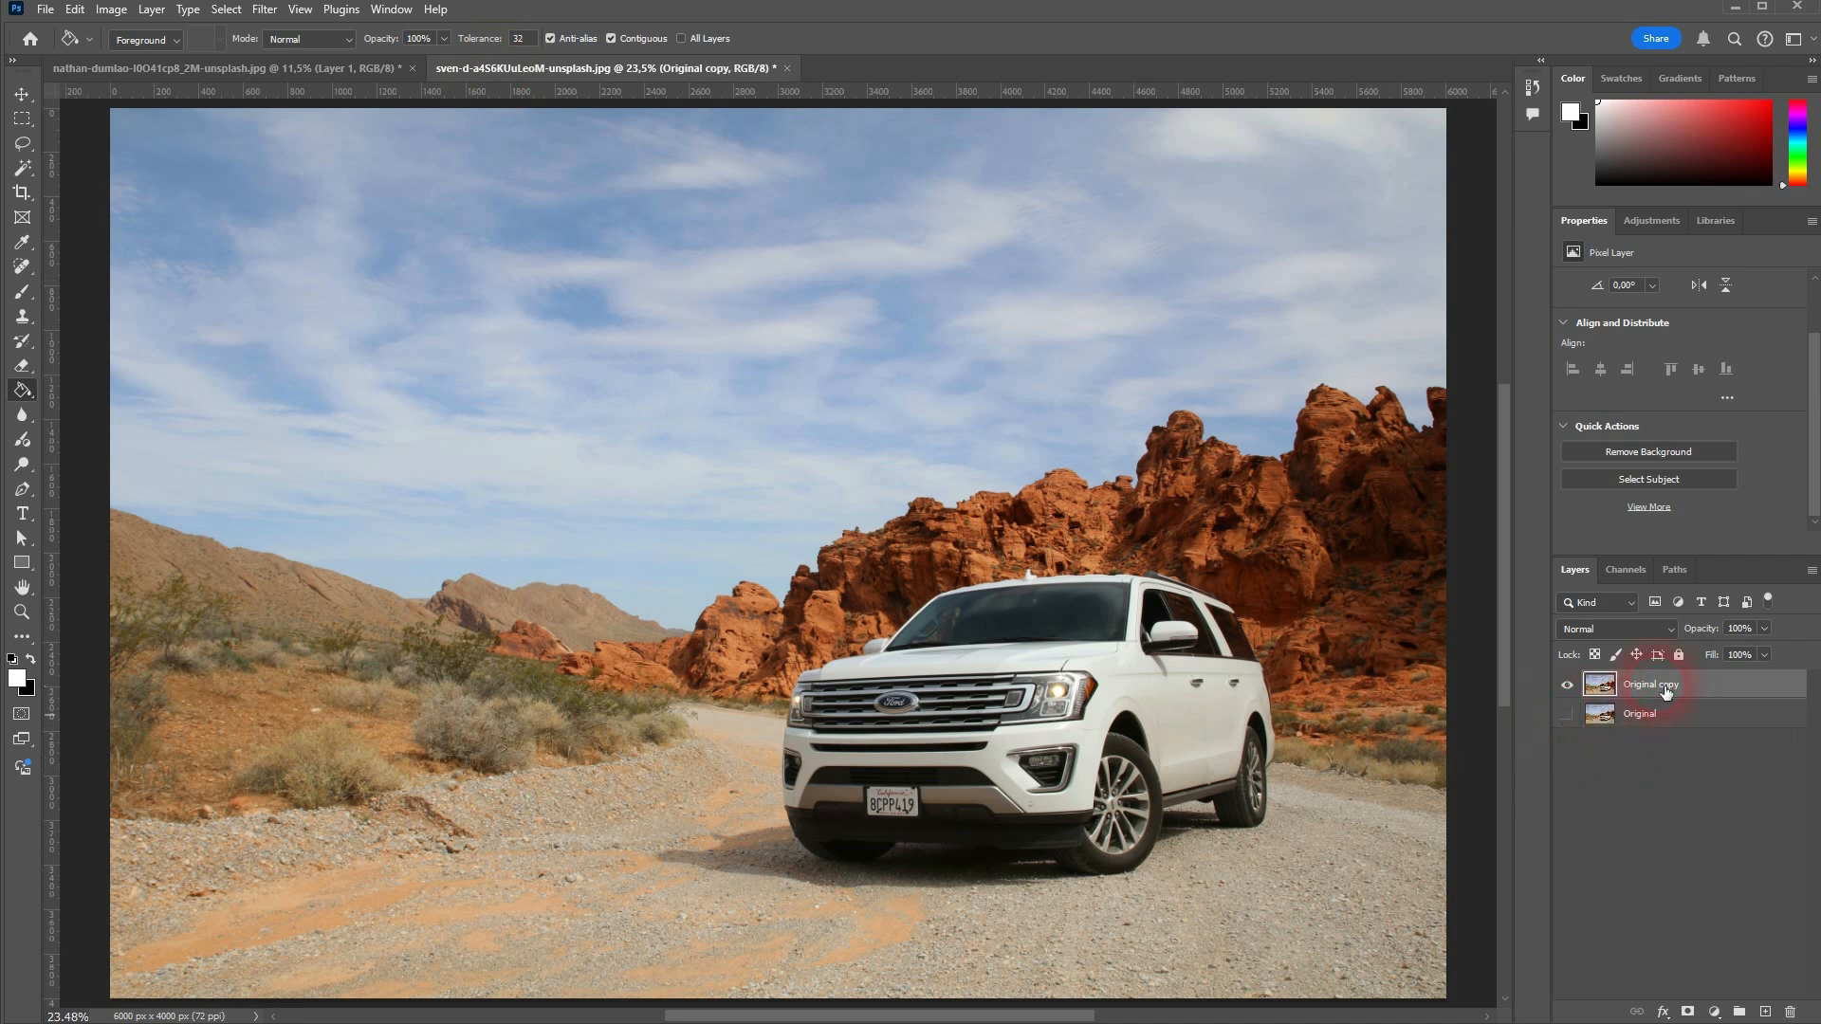
{"action": "left_click", "coordinate": [1644, 454]}
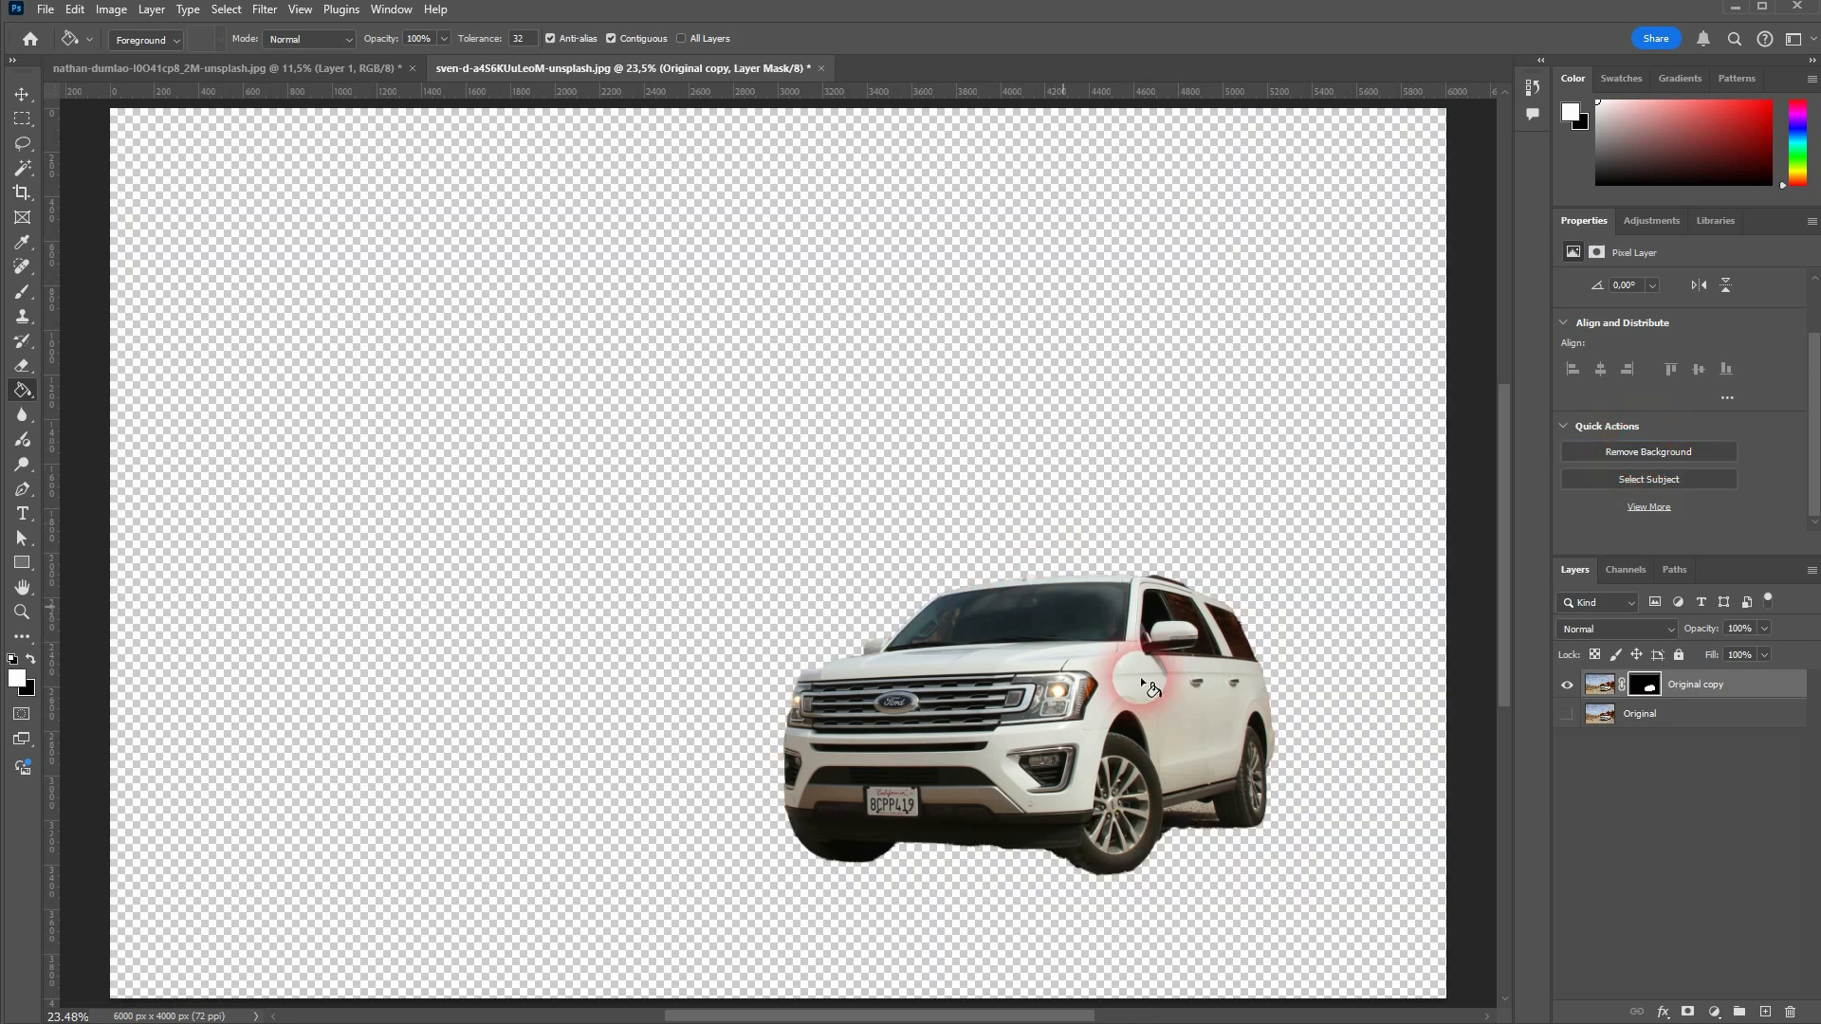
Inspect the cutout around the car's wheels and underside, comparing it with the Original layer.
{"action": "scroll", "coordinate": [1203, 832], "scroll_direction": "up", "scroll_amount": 6}
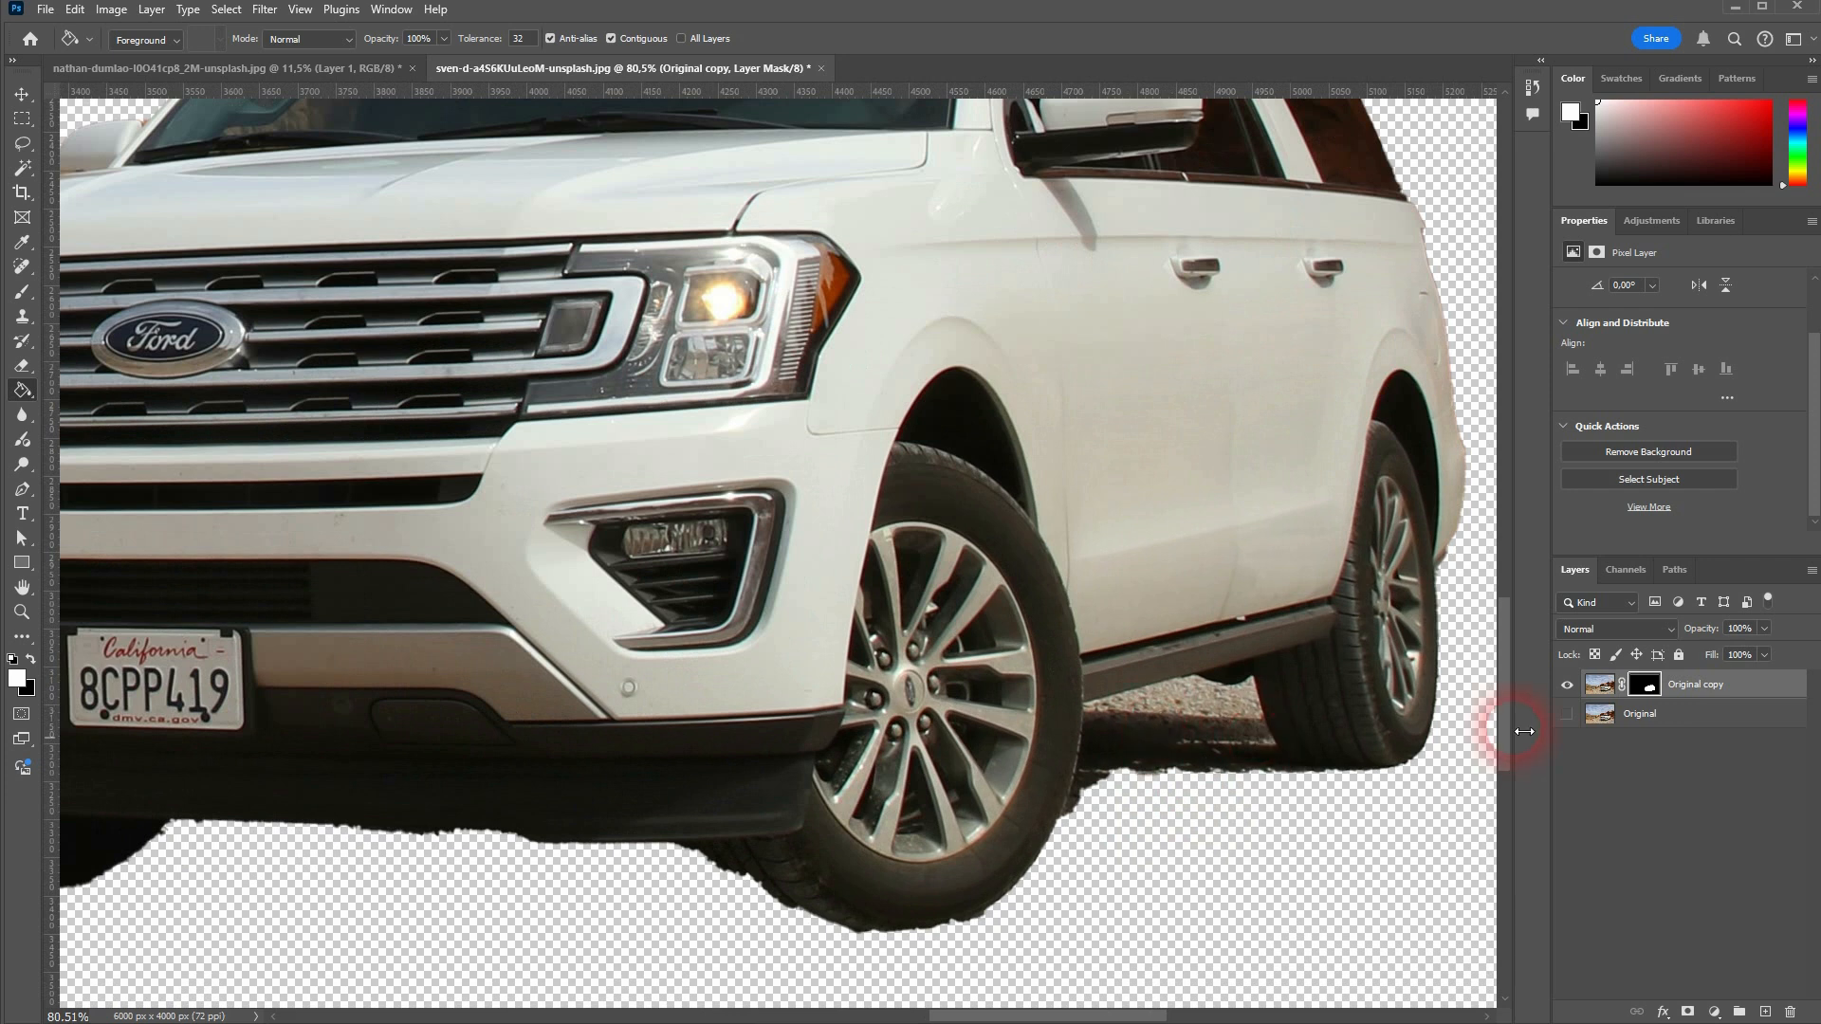
{"action": "left_click", "coordinate": [1567, 715]}
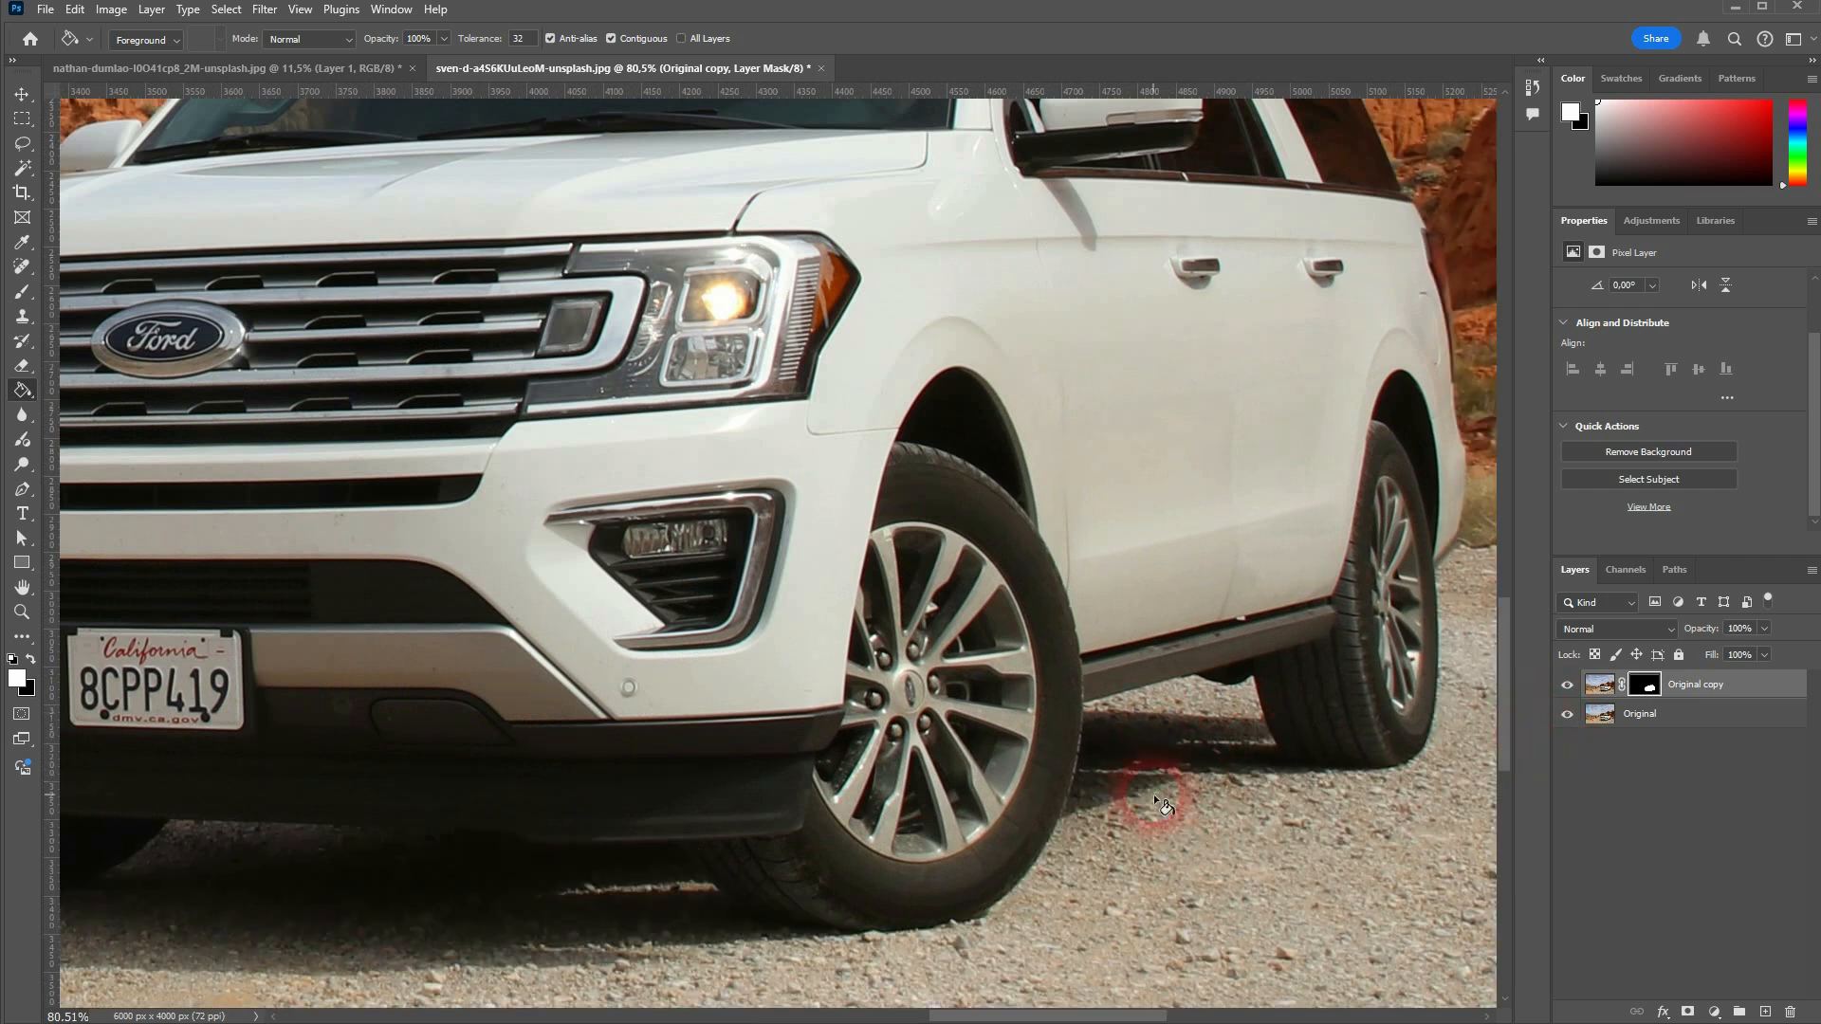
{"action": "left_click", "coordinate": [1565, 717]}
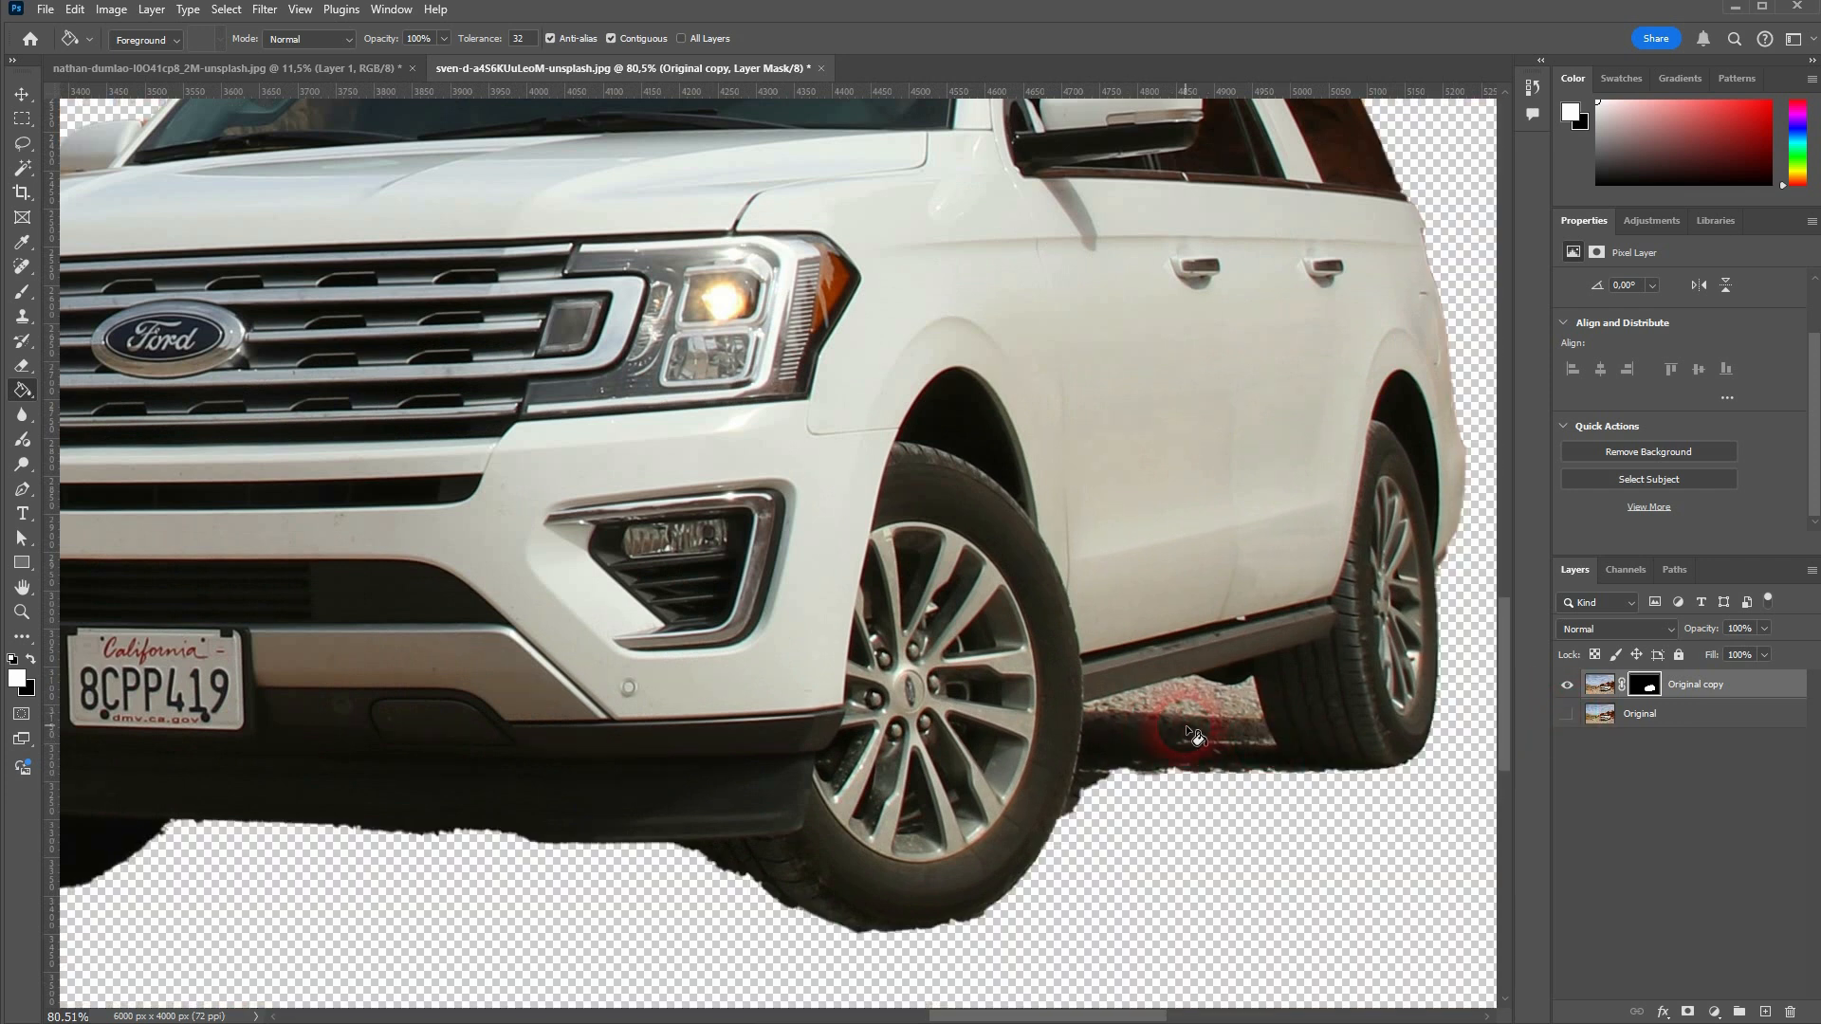
Paint black with the Brush on the Original copy layer's mask to hide the leftover ground between the front and rear wheels.
{"action": "left_click", "coordinate": [1602, 688]}
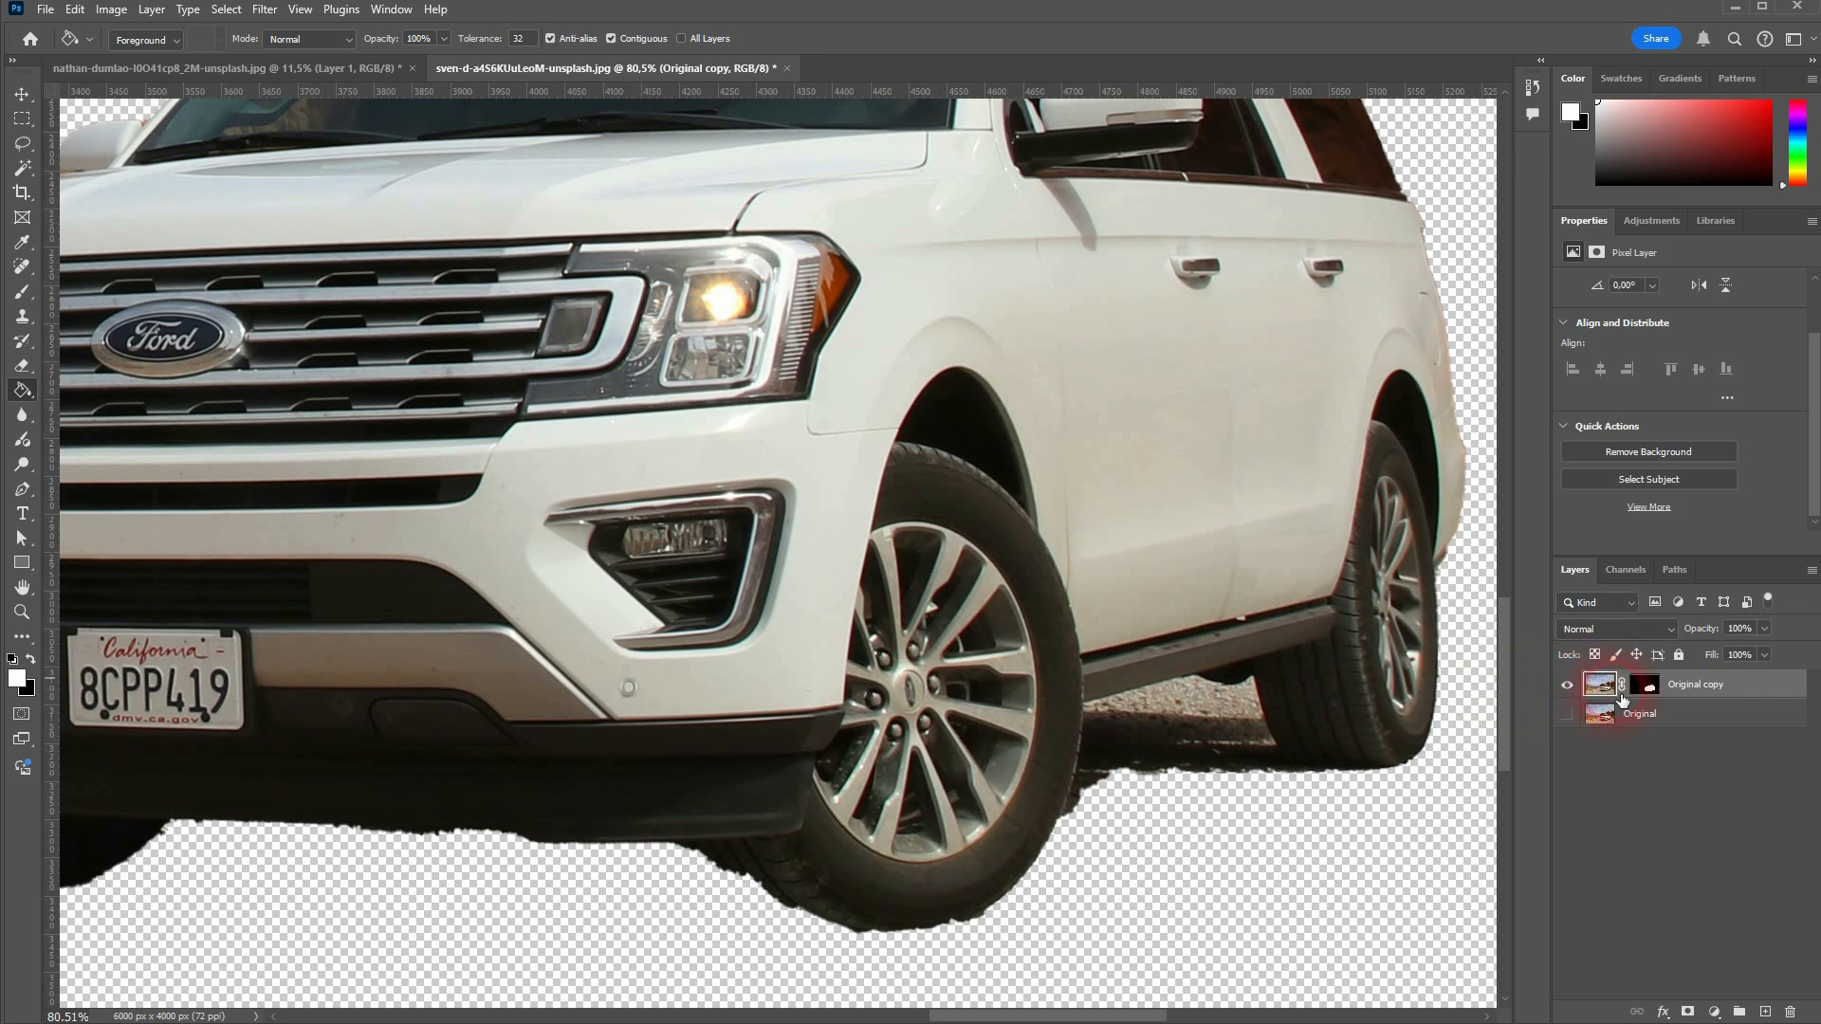
{"action": "left_click", "coordinate": [1650, 691]}
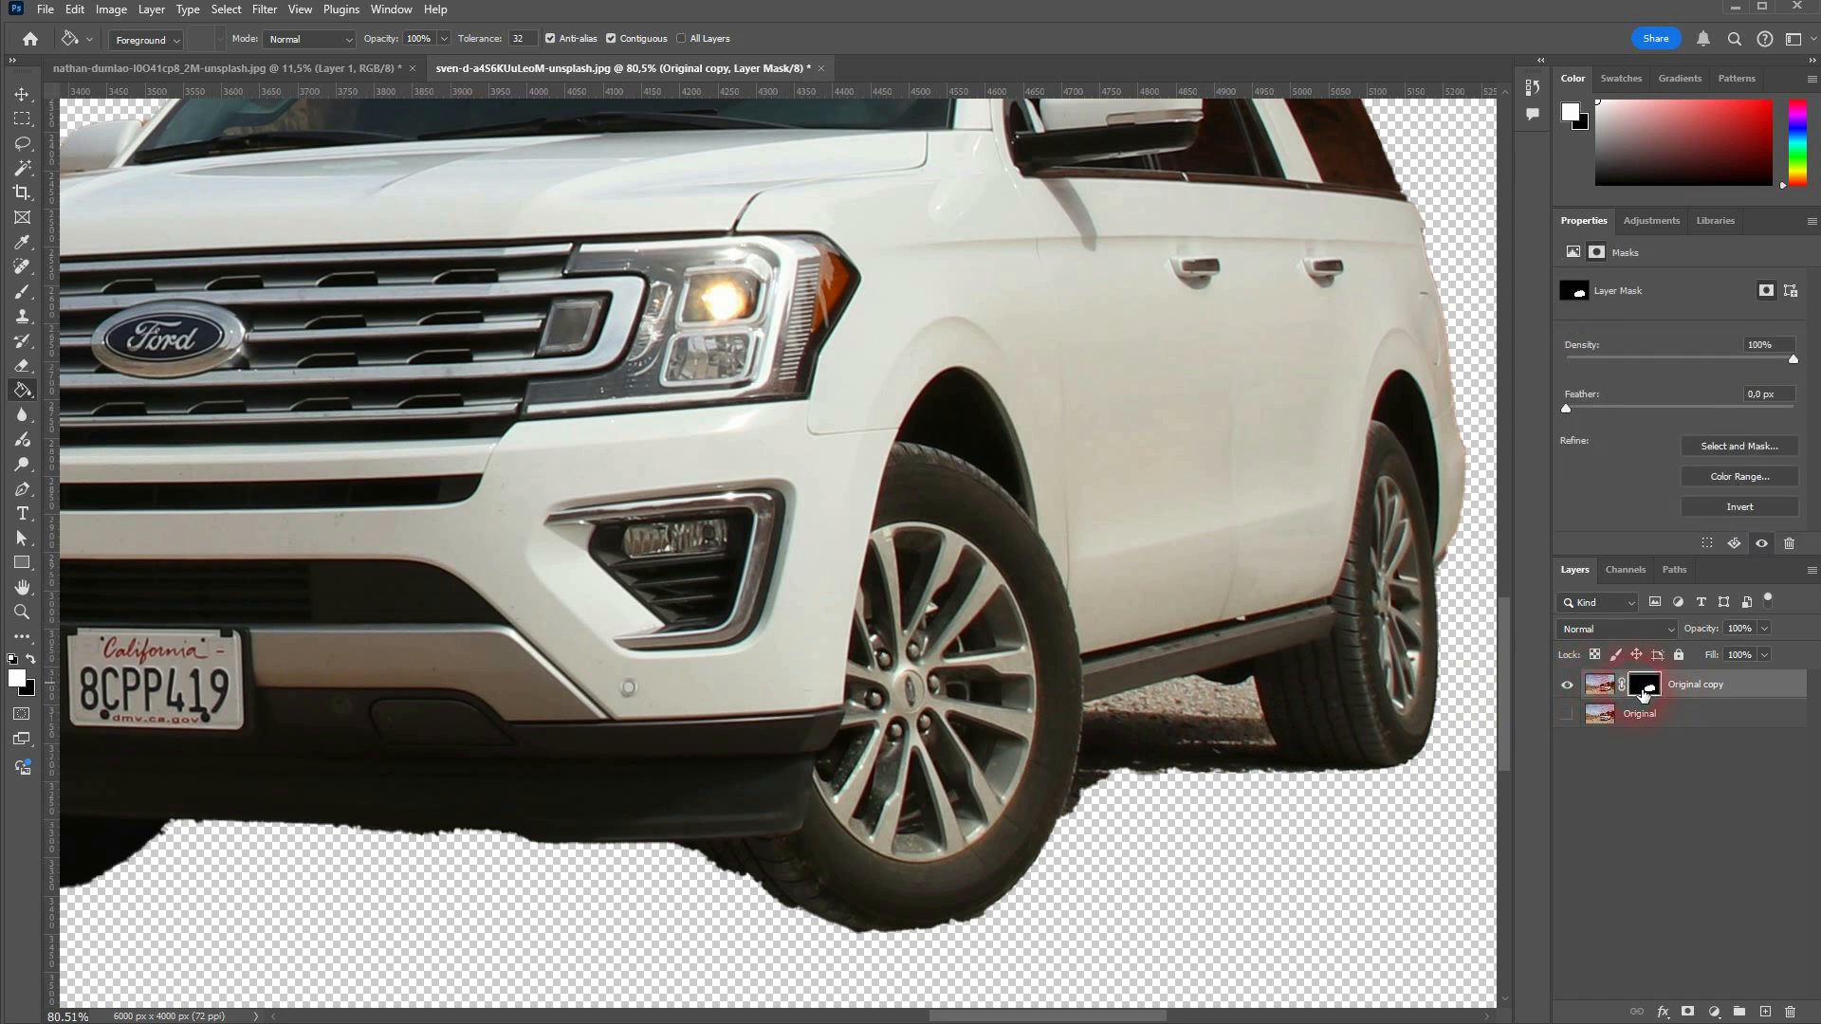
{"action": "left_click", "coordinate": [26, 294]}
{"action": "left_click", "coordinate": [12, 663]}
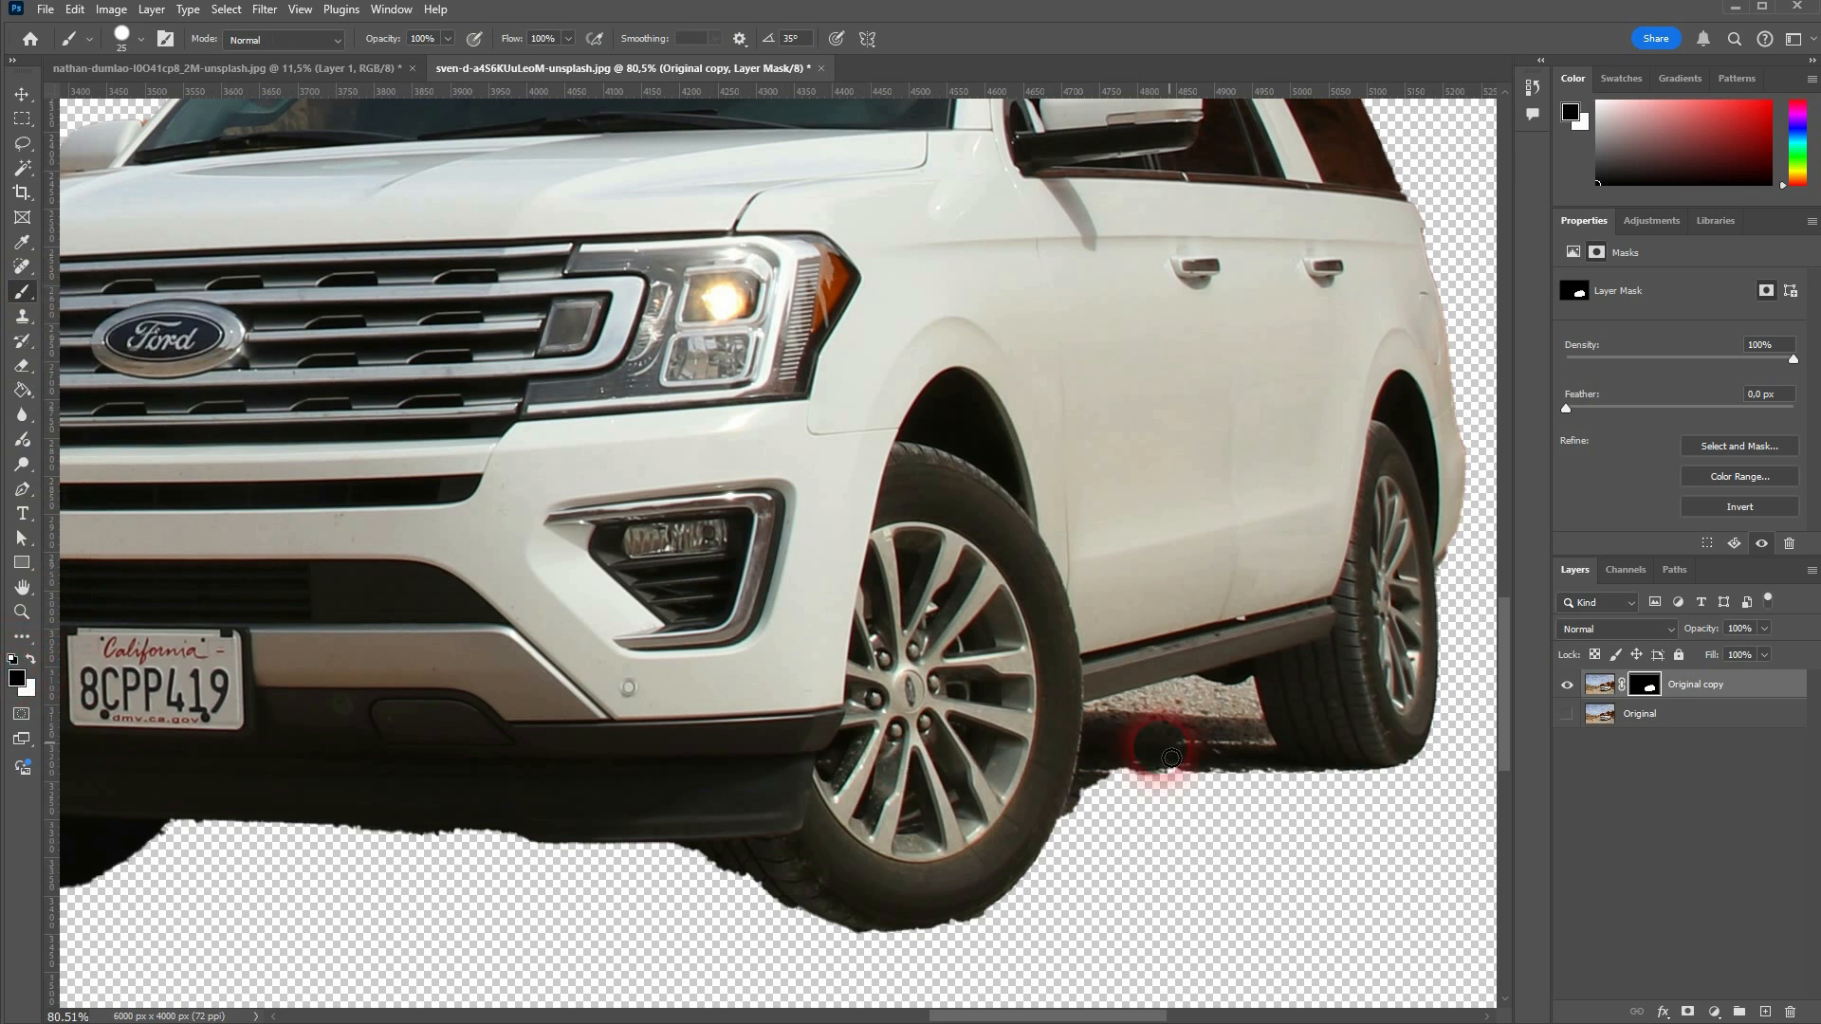
{"action": "scroll", "coordinate": [1295, 801], "scroll_direction": "up", "scroll_amount": 2}
{"action": "scroll", "coordinate": [1290, 794], "scroll_direction": "up", "scroll_amount": 4}
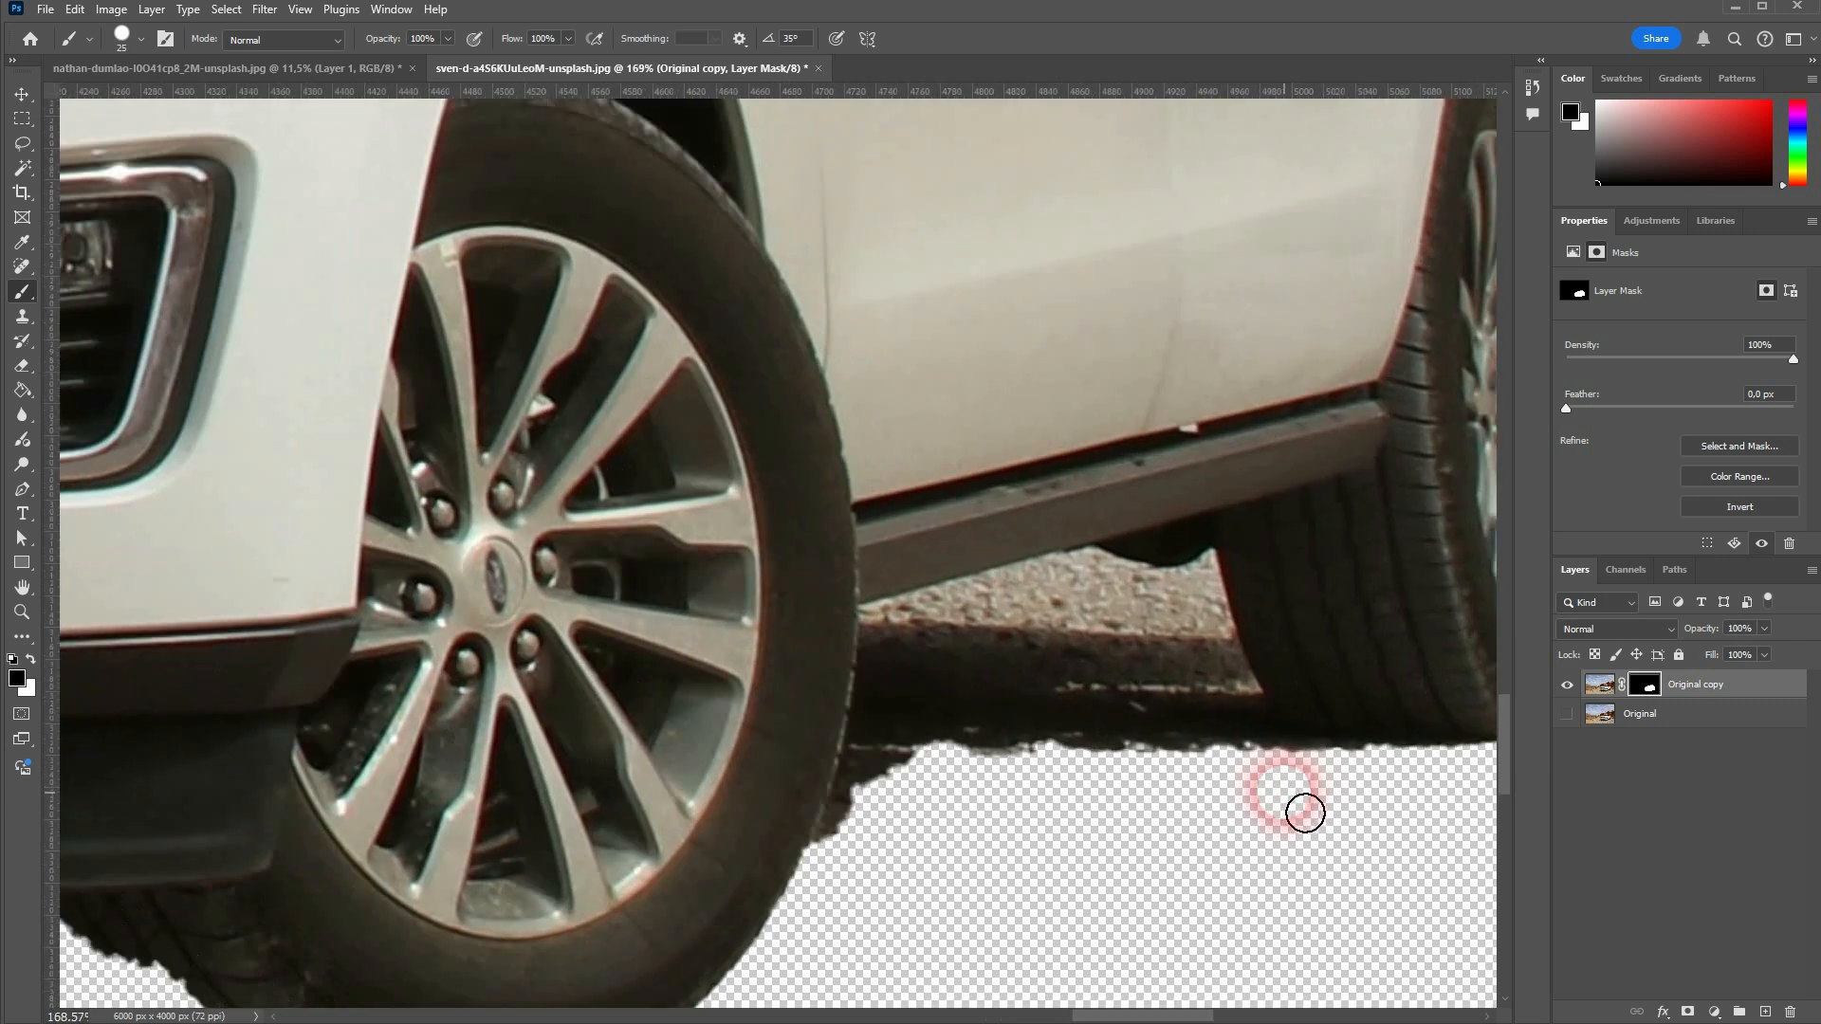
{"action": "mouse_move", "coordinate": [1267, 760]}
{"action": "left_mouse_down"}
{"action": "mouse_move", "coordinate": [1221, 605]}
{"action": "mouse_move", "coordinate": [1111, 600]}
{"action": "mouse_move", "coordinate": [933, 643]}
{"action": "mouse_move", "coordinate": [868, 861]}
{"action": "mouse_move", "coordinate": [902, 840]}
{"action": "mouse_move", "coordinate": [968, 670]}
{"action": "mouse_move", "coordinate": [1069, 640]}
{"action": "mouse_move", "coordinate": [966, 645]}
{"action": "mouse_move", "coordinate": [943, 684]}
{"action": "mouse_move", "coordinate": [969, 753]}
{"action": "mouse_move", "coordinate": [1028, 655]}
{"action": "mouse_move", "coordinate": [932, 779]}
{"action": "mouse_move", "coordinate": [1102, 638]}
{"action": "mouse_move", "coordinate": [1002, 776]}
{"action": "mouse_move", "coordinate": [1143, 627]}
{"action": "mouse_move", "coordinate": [1052, 789]}
{"action": "mouse_move", "coordinate": [1081, 729]}
{"action": "mouse_move", "coordinate": [1182, 623]}
{"action": "mouse_move", "coordinate": [1248, 771]}
{"action": "mouse_move", "coordinate": [1104, 776]}
{"action": "mouse_move", "coordinate": [1231, 742]}
{"action": "mouse_move", "coordinate": [1166, 714]}
{"action": "mouse_move", "coordinate": [1126, 731]}
{"action": "mouse_move", "coordinate": [1141, 742]}
{"action": "mouse_move", "coordinate": [1194, 668]}
{"action": "mouse_move", "coordinate": [1173, 668]}
{"action": "mouse_move", "coordinate": [1181, 722]}
{"action": "mouse_move", "coordinate": [1164, 713]}
{"action": "mouse_move", "coordinate": [1196, 795]}
{"action": "mouse_move", "coordinate": [1272, 821]}
{"action": "mouse_move", "coordinate": [1268, 771]}
{"action": "mouse_move", "coordinate": [1292, 798]}
{"action": "mouse_move", "coordinate": [1228, 658]}
{"action": "mouse_move", "coordinate": [1247, 734]}
{"action": "mouse_move", "coordinate": [1337, 809]}
{"action": "mouse_move", "coordinate": [999, 874]}
{"action": "mouse_move", "coordinate": [858, 879]}
{"action": "mouse_move", "coordinate": [907, 646]}
{"action": "mouse_move", "coordinate": [855, 883]}
{"action": "mouse_move", "coordinate": [883, 631]}
{"action": "left_mouse_up"}
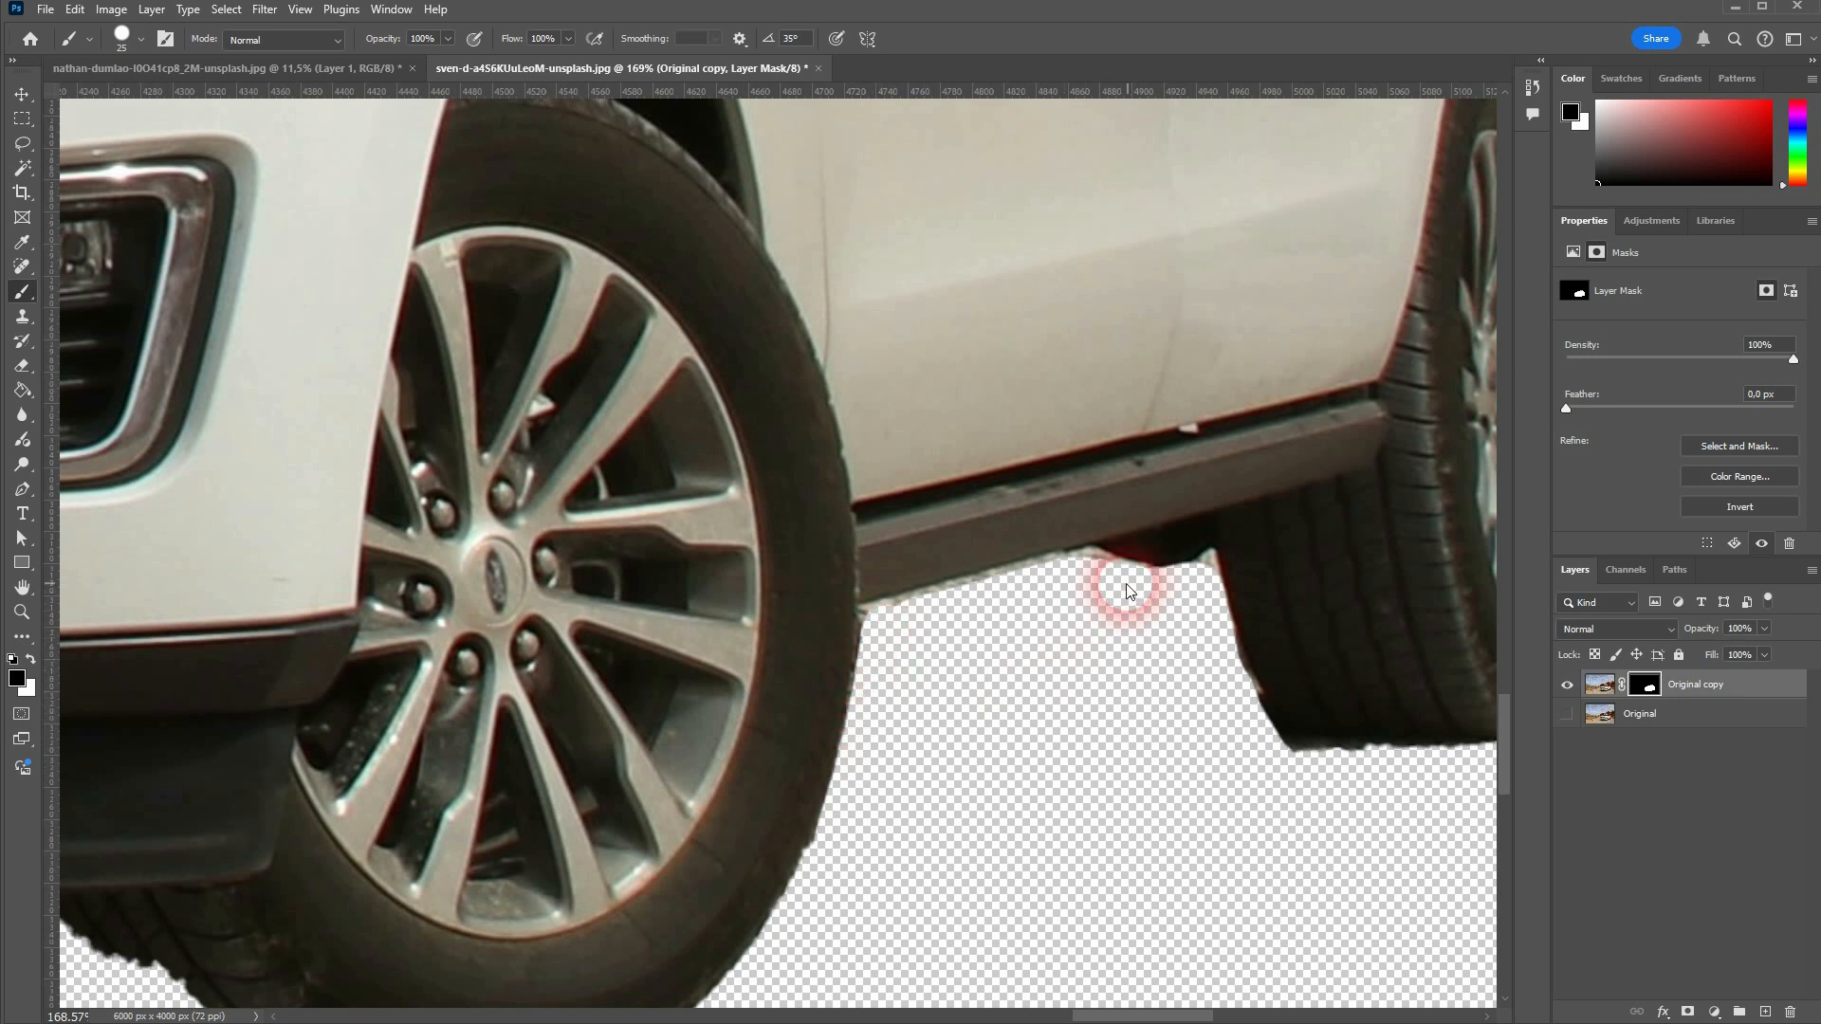
{"action": "left_click_drag", "start_coordinate": [1138, 599], "coordinate": [902, 644]}
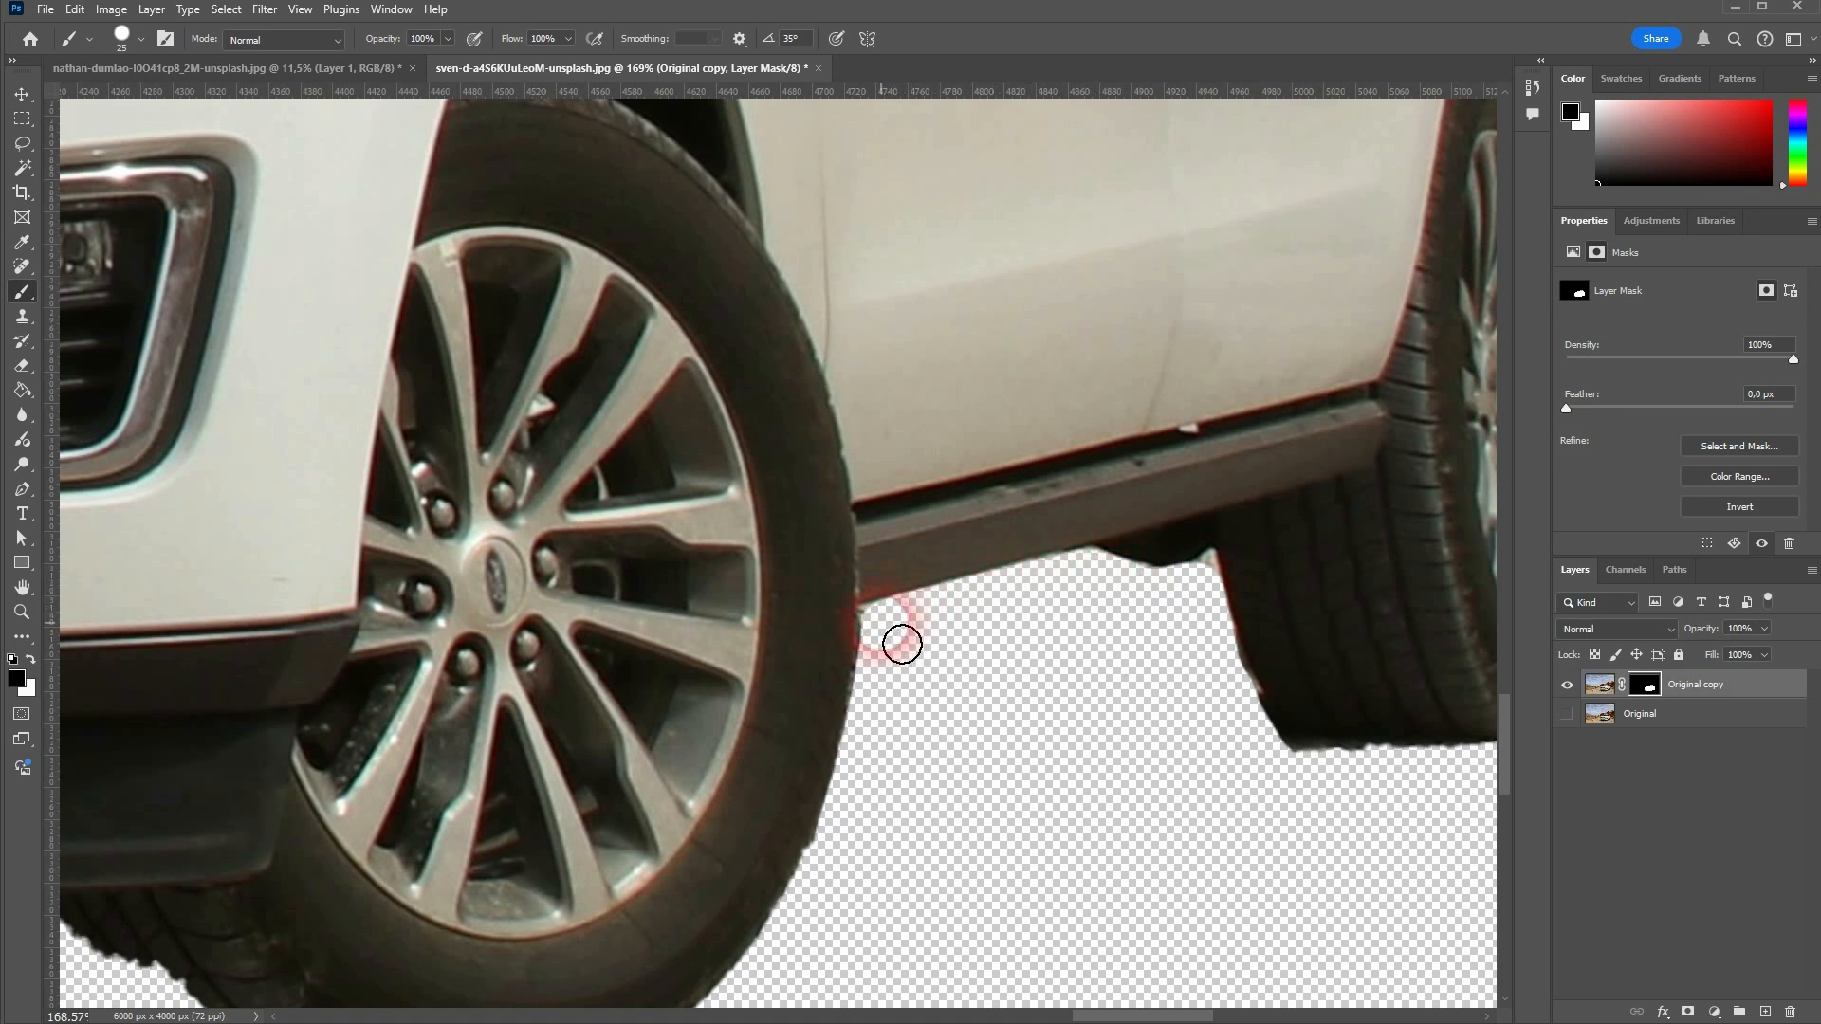
Reduce the brush size and paint white on the mask to restore the front tyre's edge just below the side sill.
{"action": "left_click", "coordinate": [141, 39]}
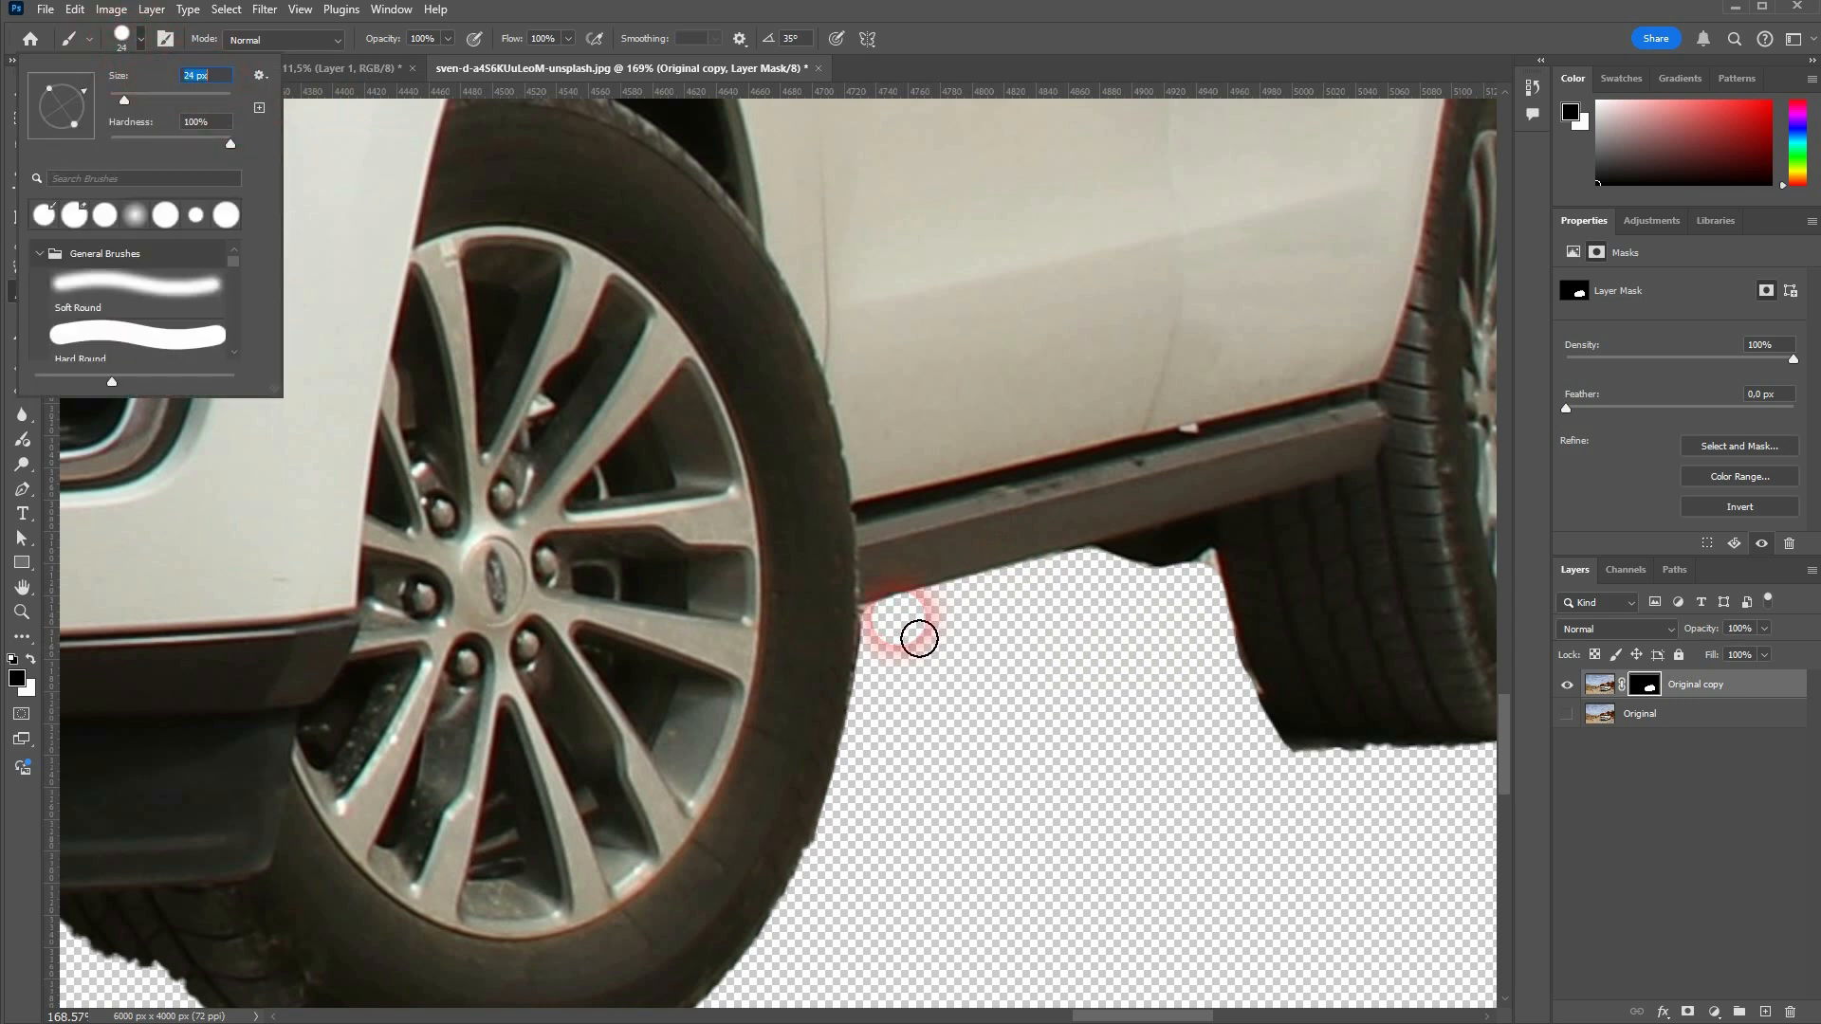
{"action": "scroll", "coordinate": [902, 630], "scroll_direction": "down", "scroll_amount": 14}
{"action": "key", "text": "Return"}
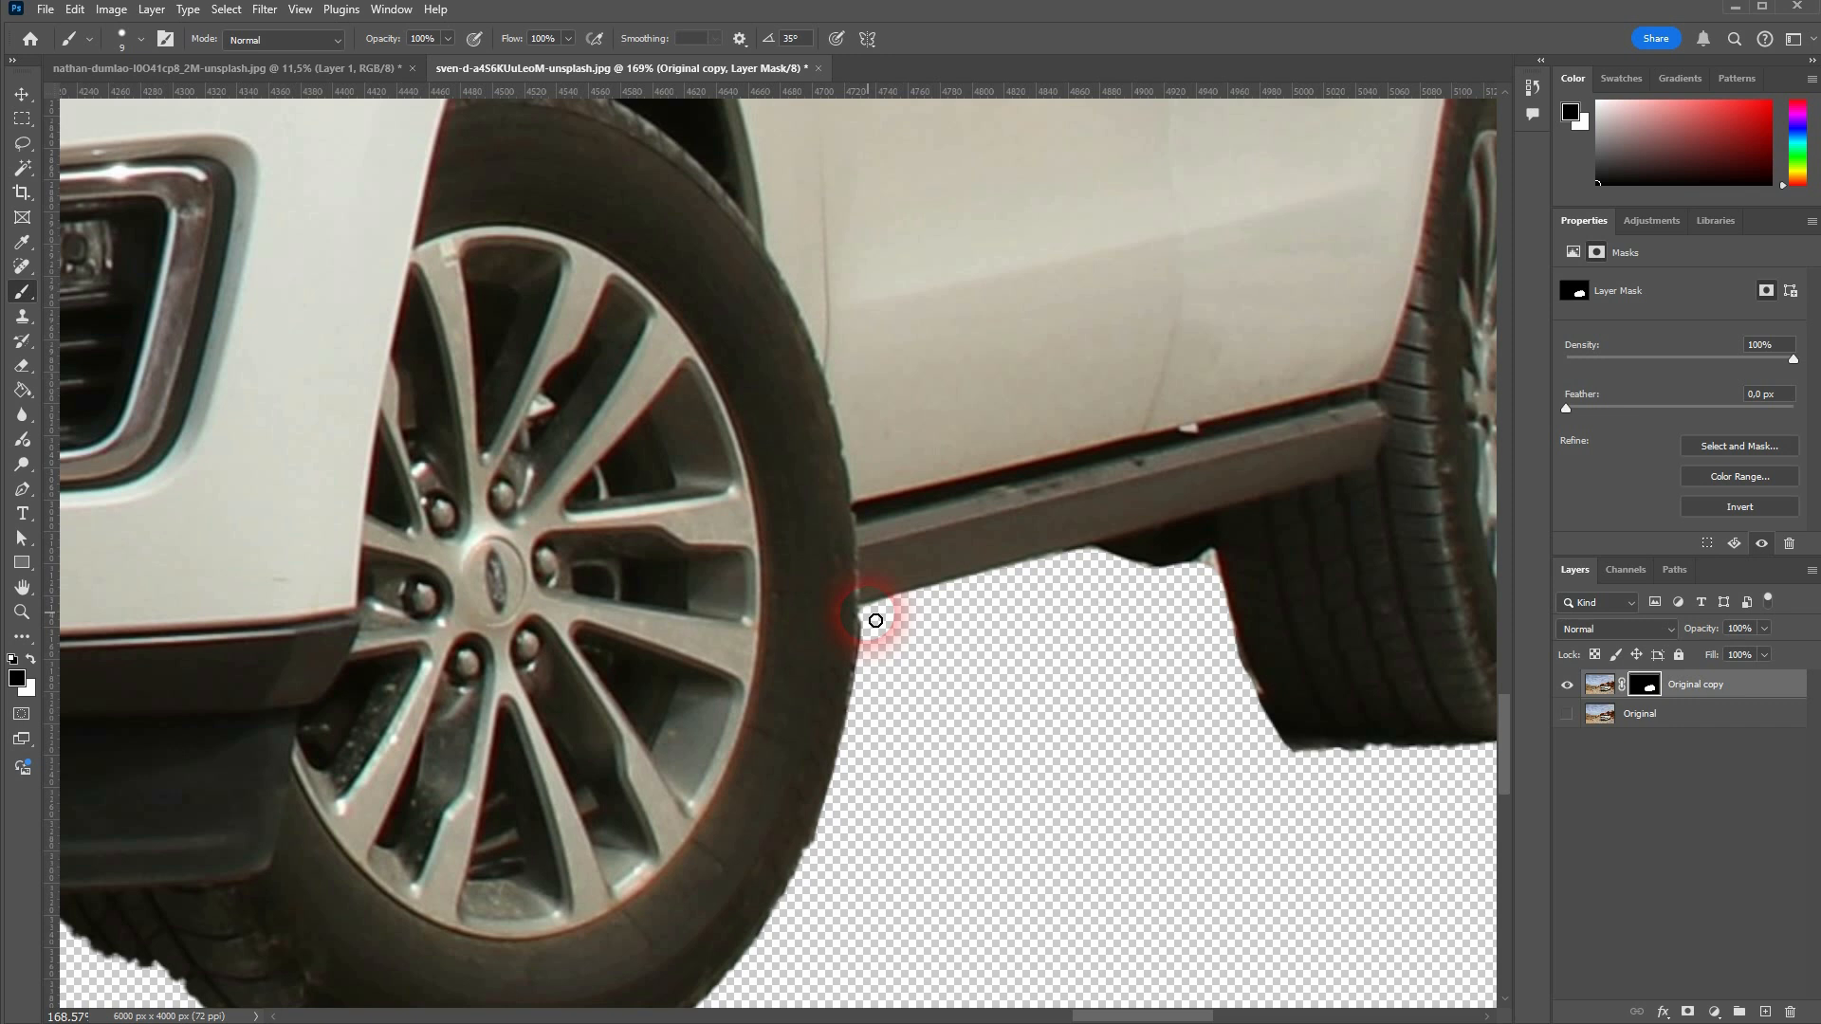
{"action": "scroll", "coordinate": [870, 617], "scroll_direction": "up", "scroll_amount": 10}
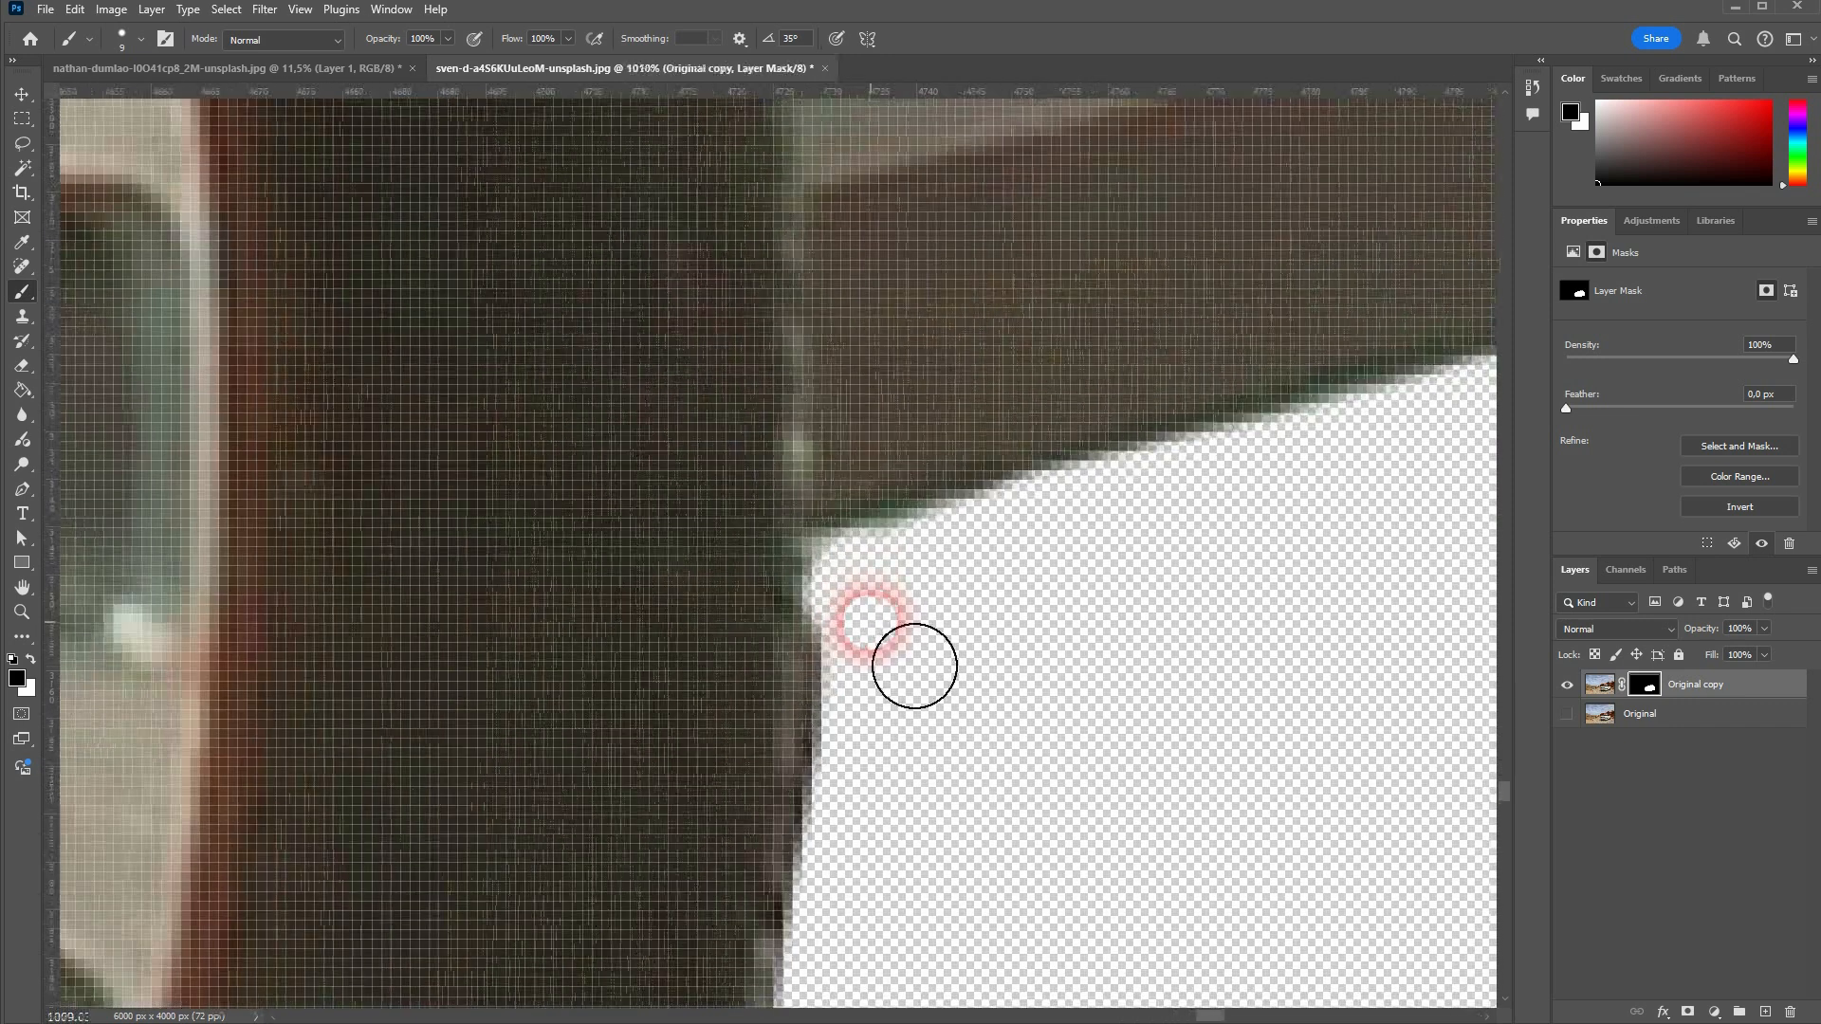
{"action": "key", "text": "x"}
{"action": "key", "text": "x"}
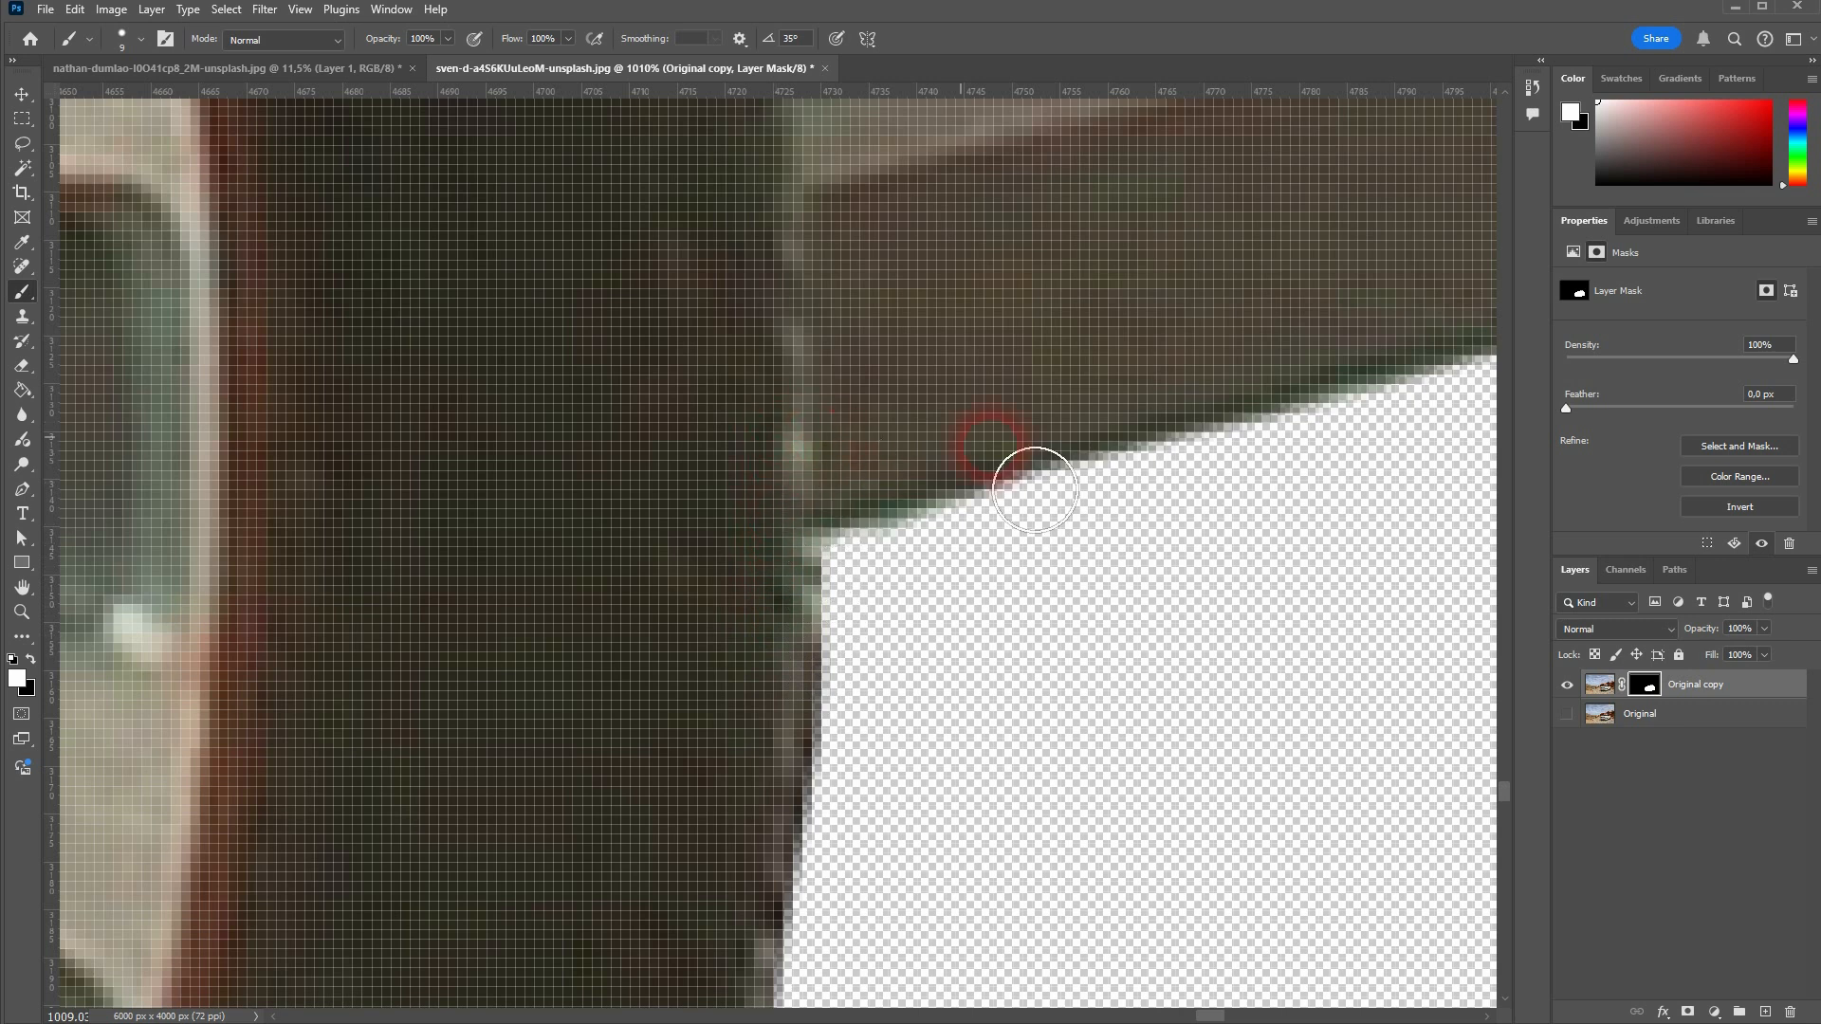
Paint black on the mask to clean the remaining background fringe beside the rear tyre and under the side sill.
{"action": "scroll", "coordinate": [1089, 703], "scroll_direction": "down", "scroll_amount": 5}
{"action": "scroll", "coordinate": [1099, 727], "scroll_direction": "down", "scroll_amount": 3}
{"action": "key", "text": "x"}
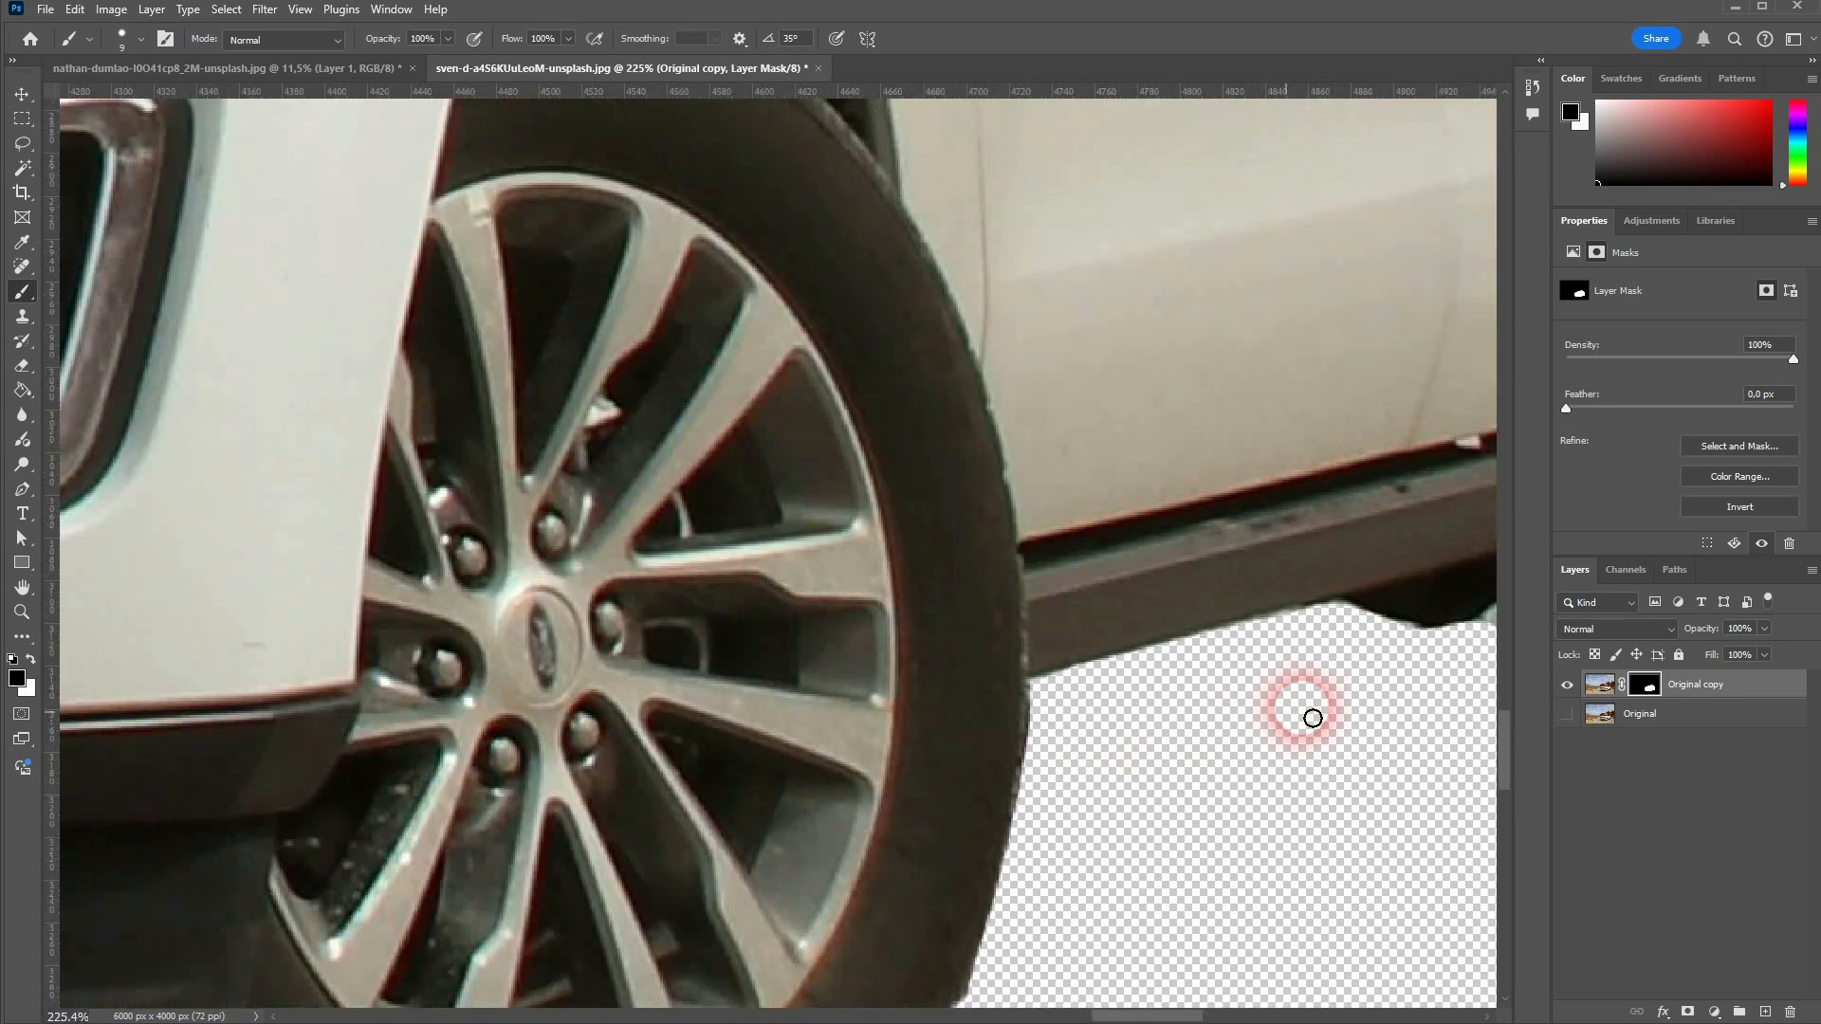
{"action": "left_click_drag", "start_coordinate": [1340, 727], "coordinate": [743, 752]}
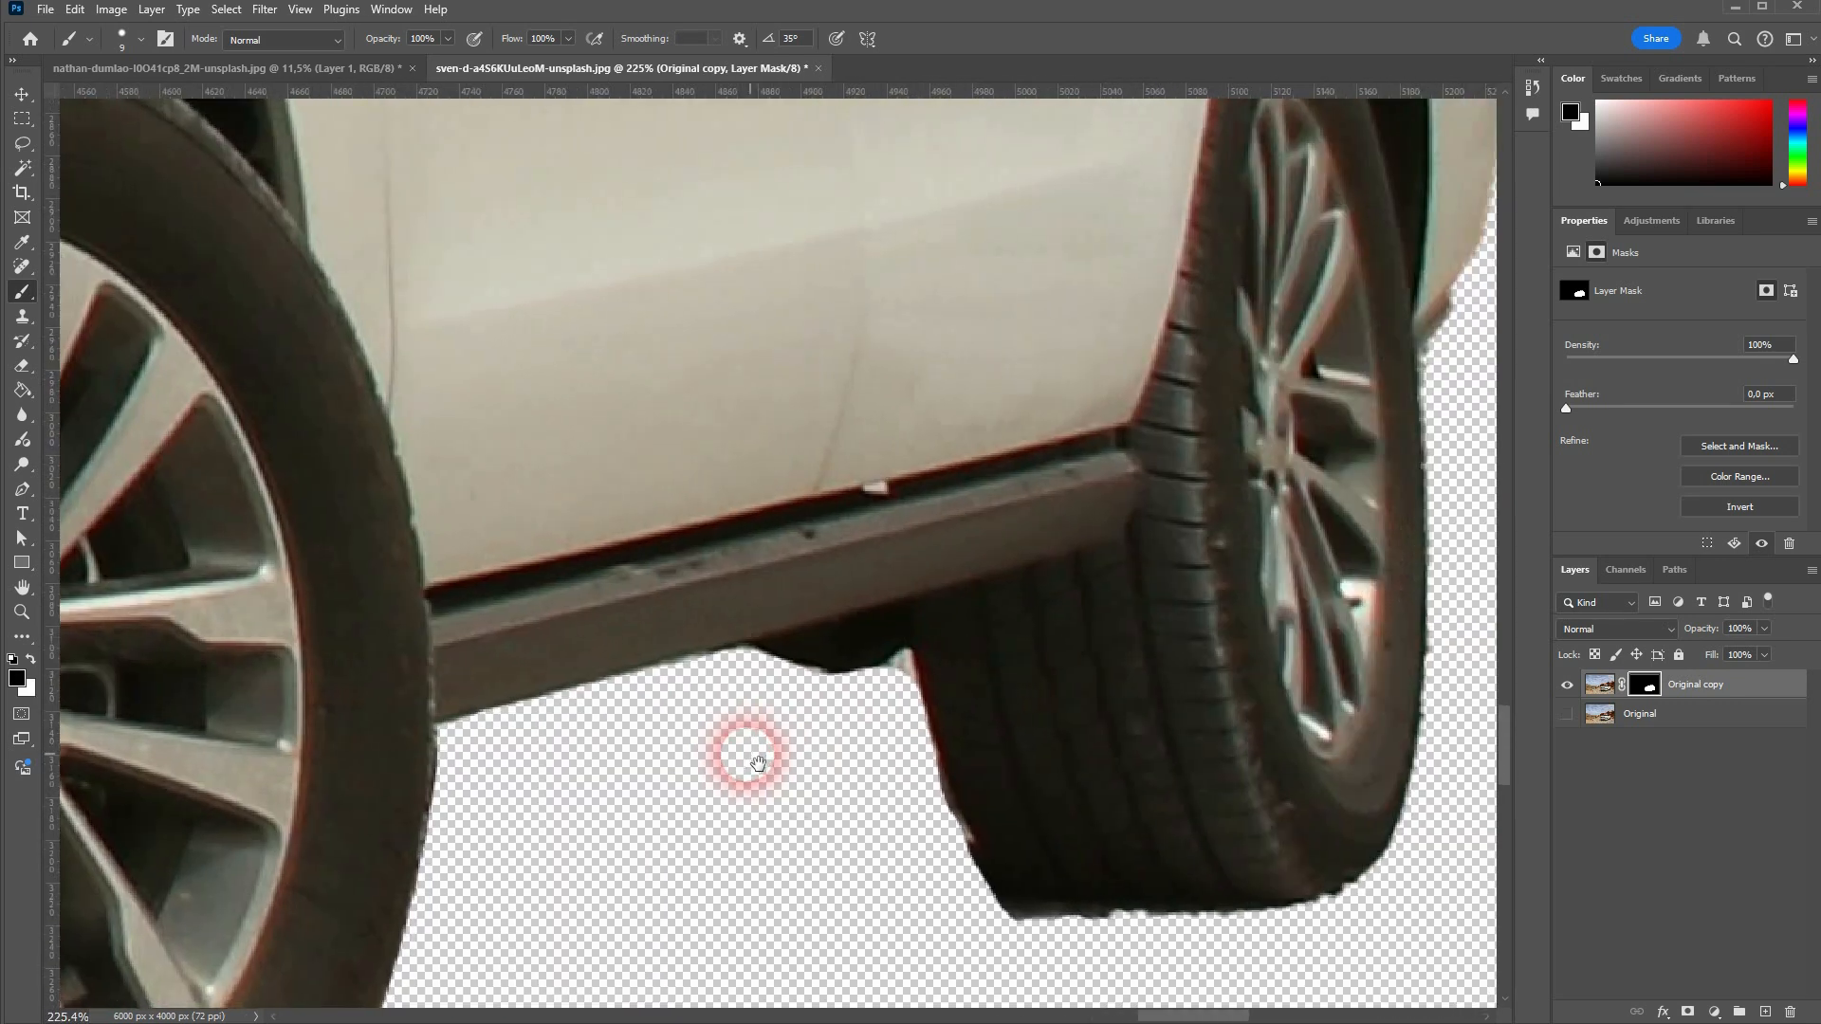
{"action": "scroll", "coordinate": [892, 728], "scroll_direction": "up", "scroll_amount": 4}
{"action": "scroll", "coordinate": [891, 727], "scroll_direction": "up", "scroll_amount": 2}
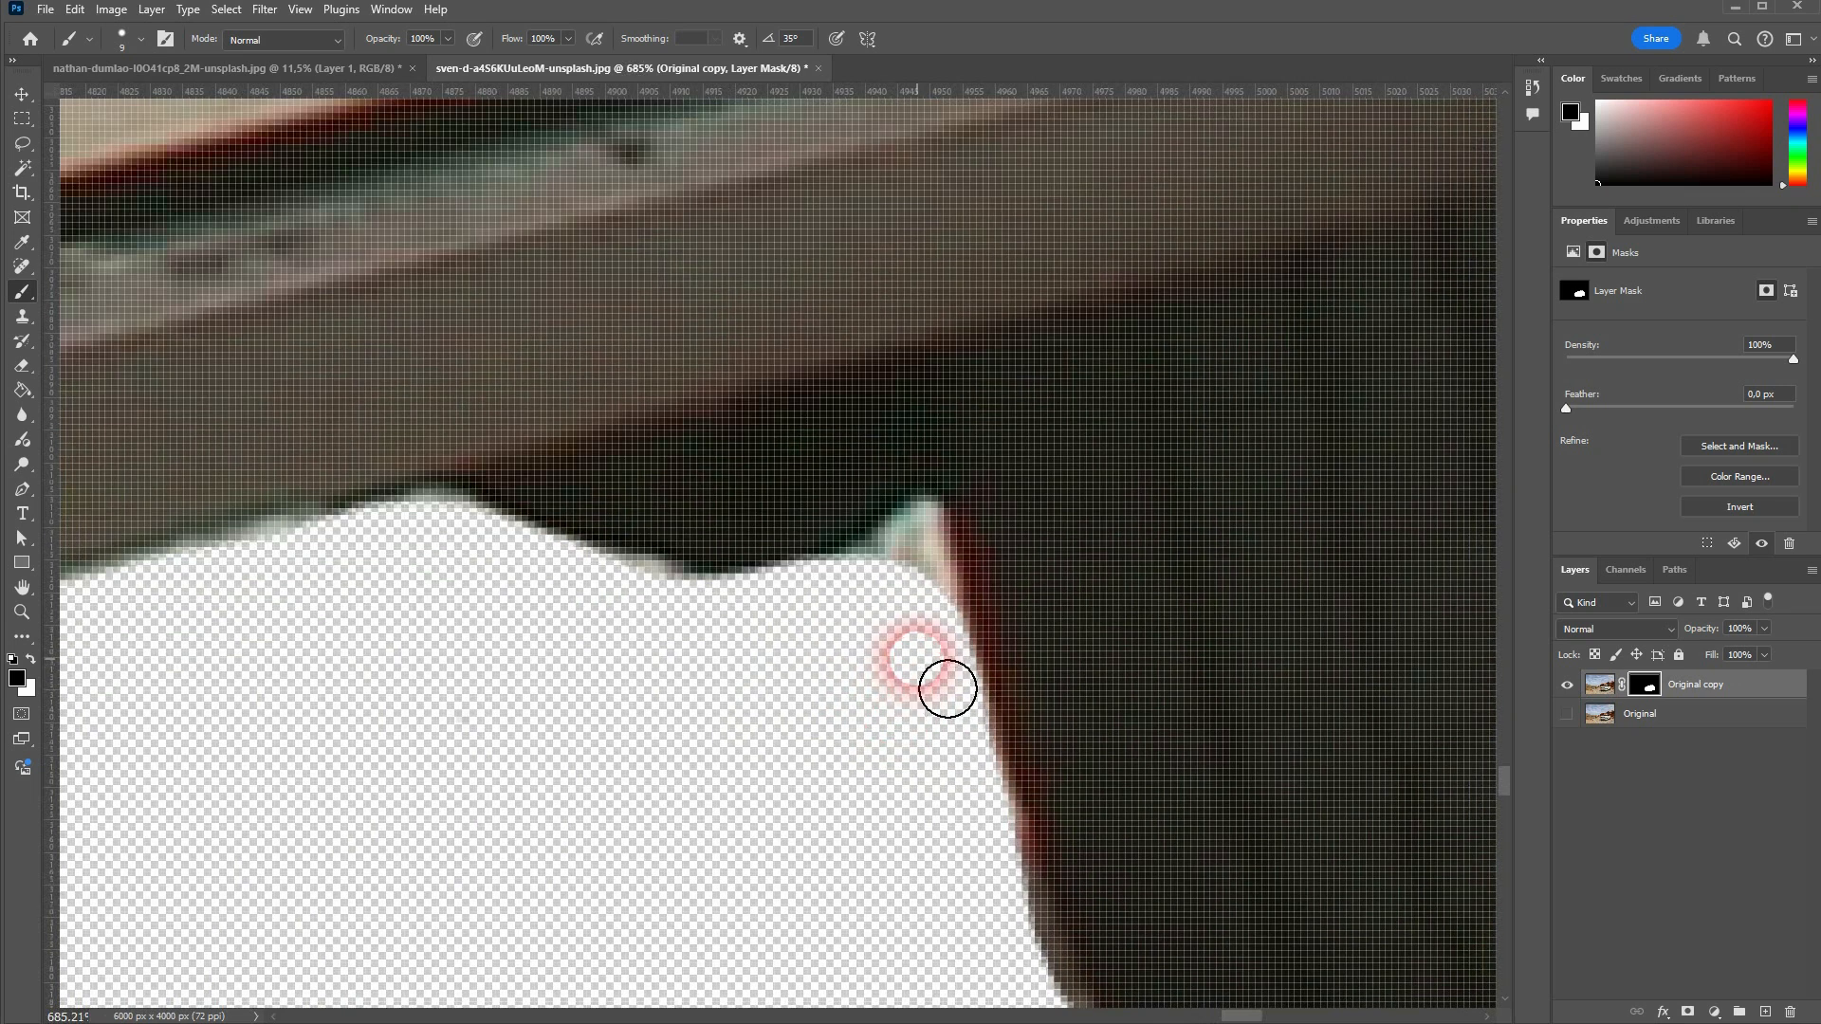
{"action": "mouse_move", "coordinate": [952, 622]}
{"action": "left_mouse_down"}
{"action": "mouse_move", "coordinate": [939, 560]}
{"action": "mouse_move", "coordinate": [890, 607]}
{"action": "mouse_move", "coordinate": [772, 646]}
{"action": "mouse_move", "coordinate": [606, 638]}
{"action": "mouse_move", "coordinate": [566, 658]}
{"action": "mouse_move", "coordinate": [480, 606]}
{"action": "mouse_move", "coordinate": [390, 585]}
{"action": "mouse_move", "coordinate": [243, 605]}
{"action": "mouse_move", "coordinate": [443, 695]}
{"action": "mouse_move", "coordinate": [422, 677]}
{"action": "left_mouse_up"}
{"action": "key", "text": "ctrl+0"}
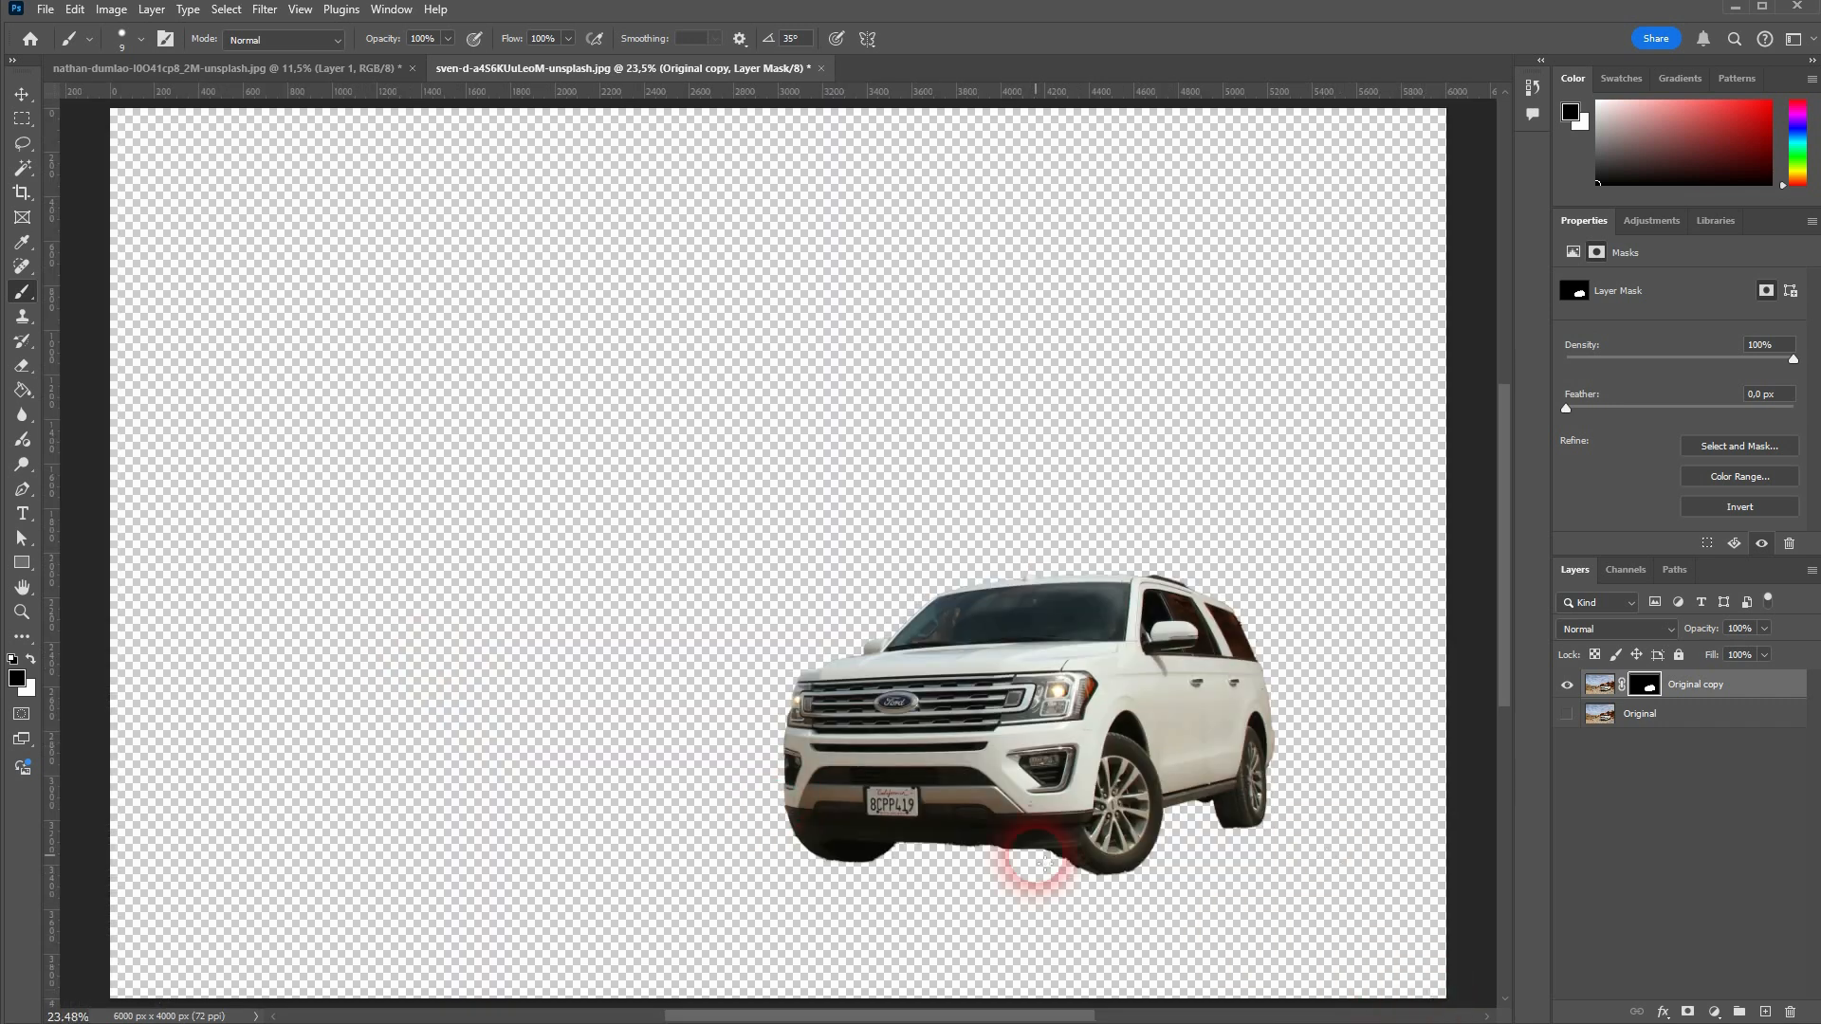
Add a new layer above the Original layer, fill it with white using the Paint Bucket, and show the Original layer underneath.
{"action": "left_click", "coordinate": [1568, 715]}
{"action": "left_click", "coordinate": [1568, 715]}
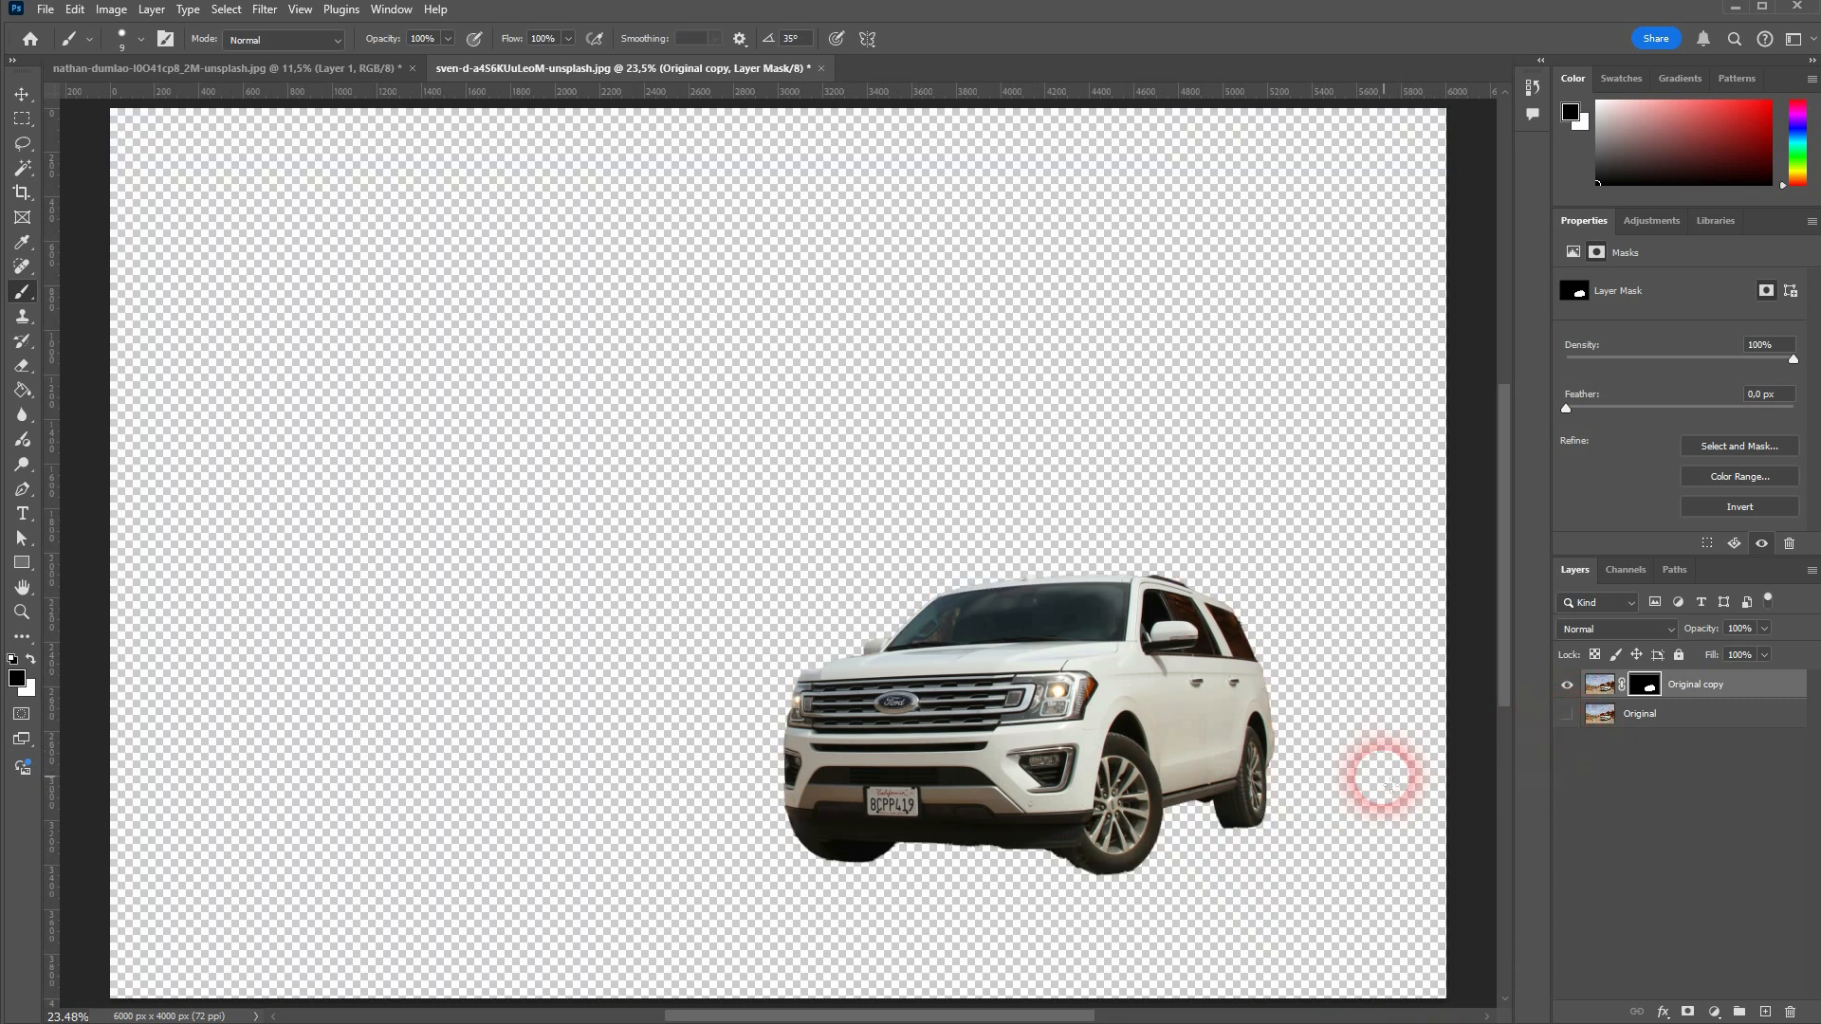
{"action": "left_click", "coordinate": [1691, 726]}
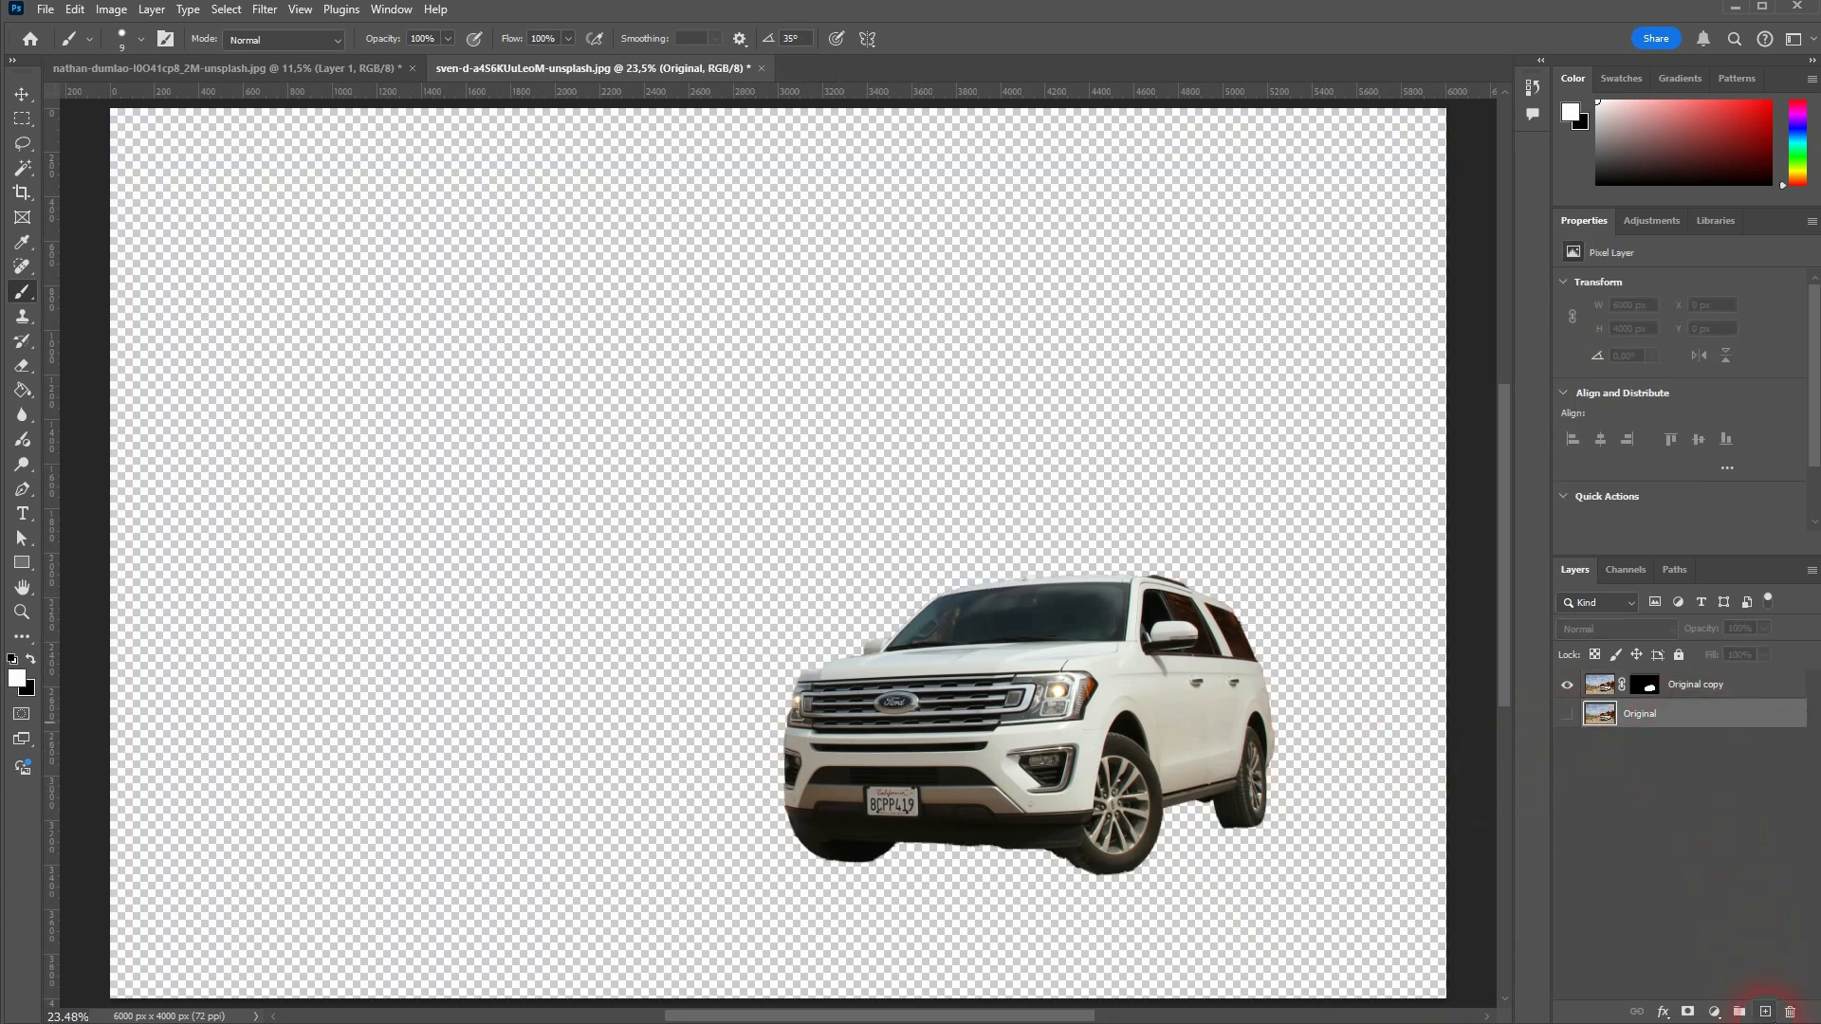
{"action": "left_click", "coordinate": [1765, 1012]}
{"action": "left_click", "coordinate": [22, 390]}
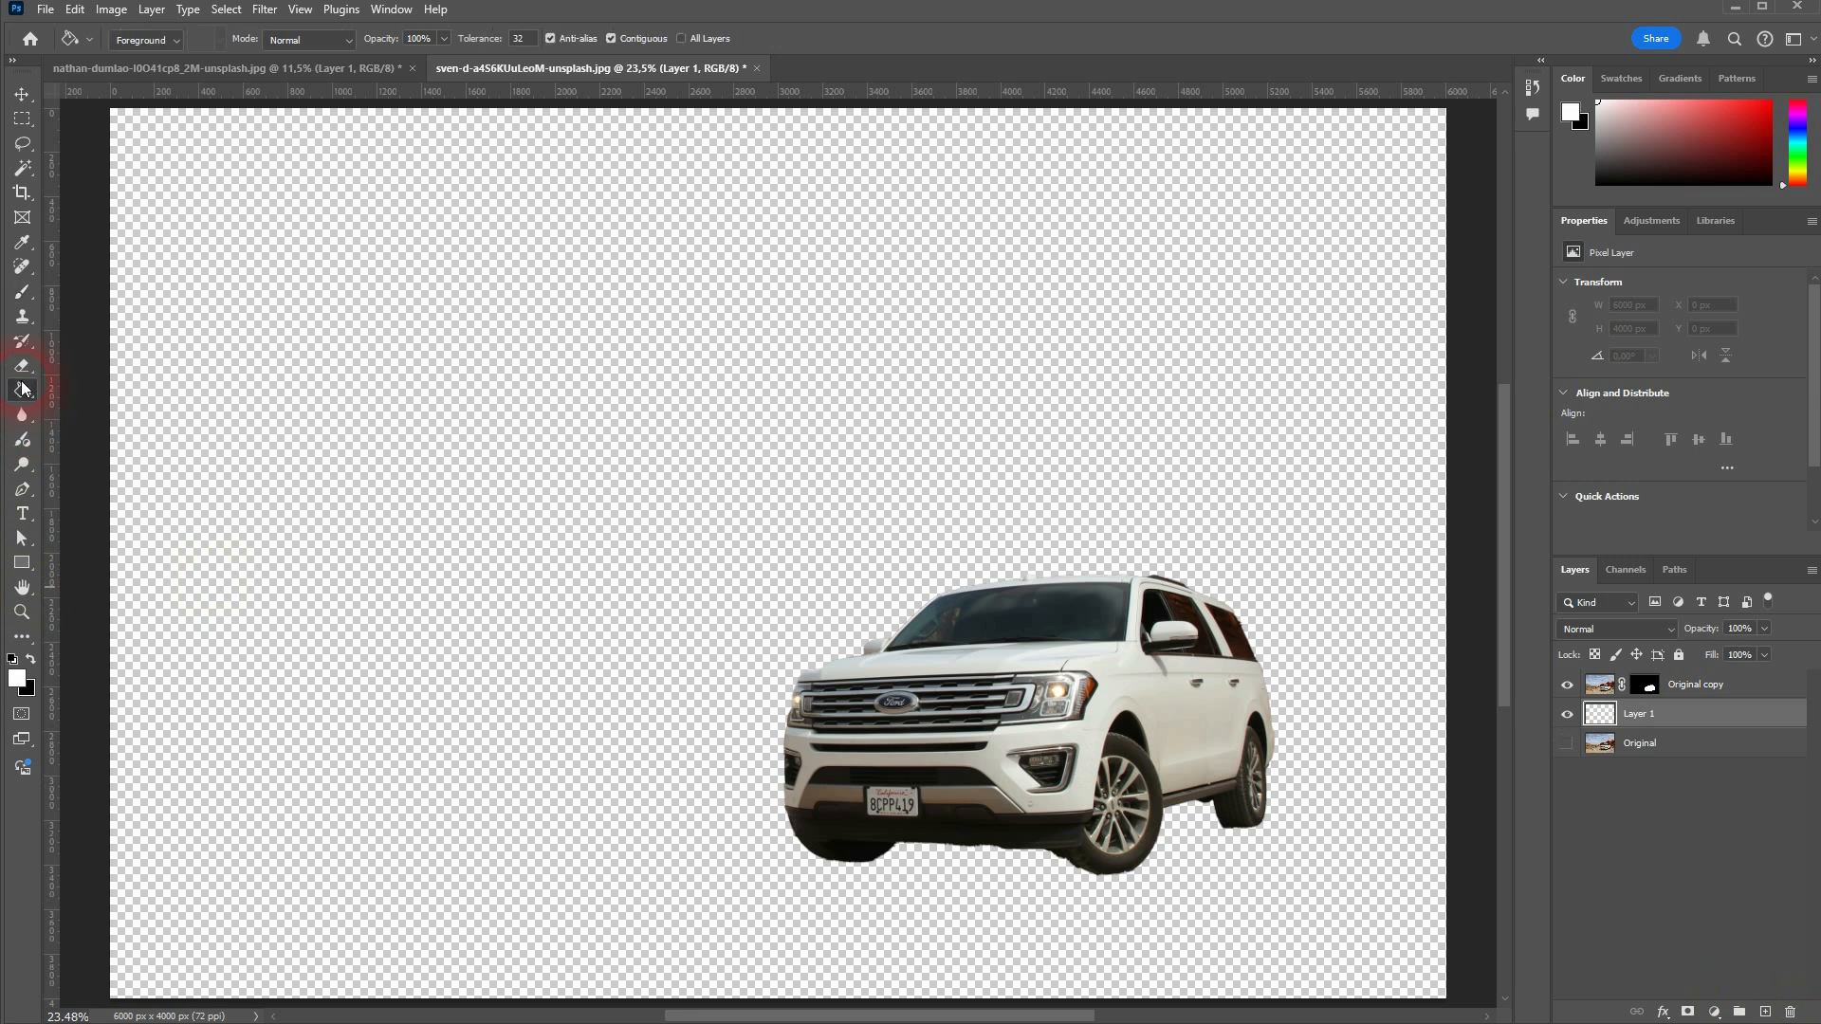
{"action": "left_click", "coordinate": [373, 442]}
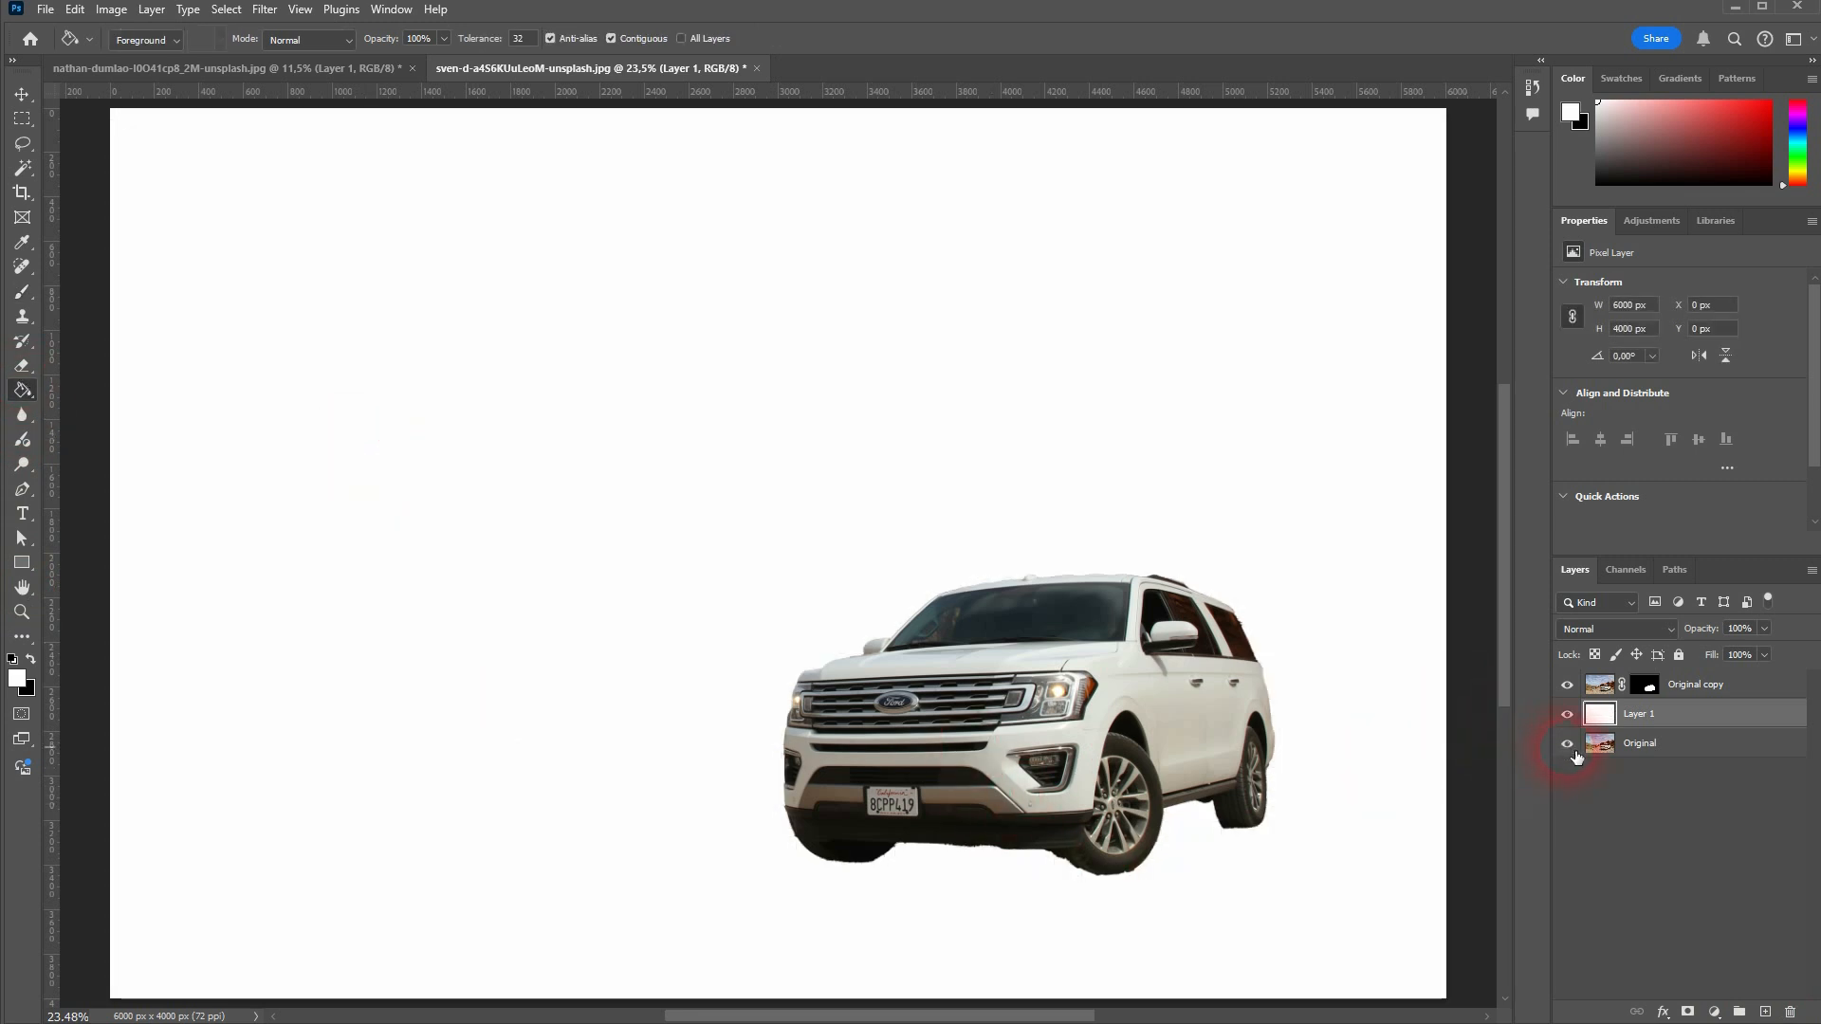
{"action": "left_click", "coordinate": [1574, 718]}
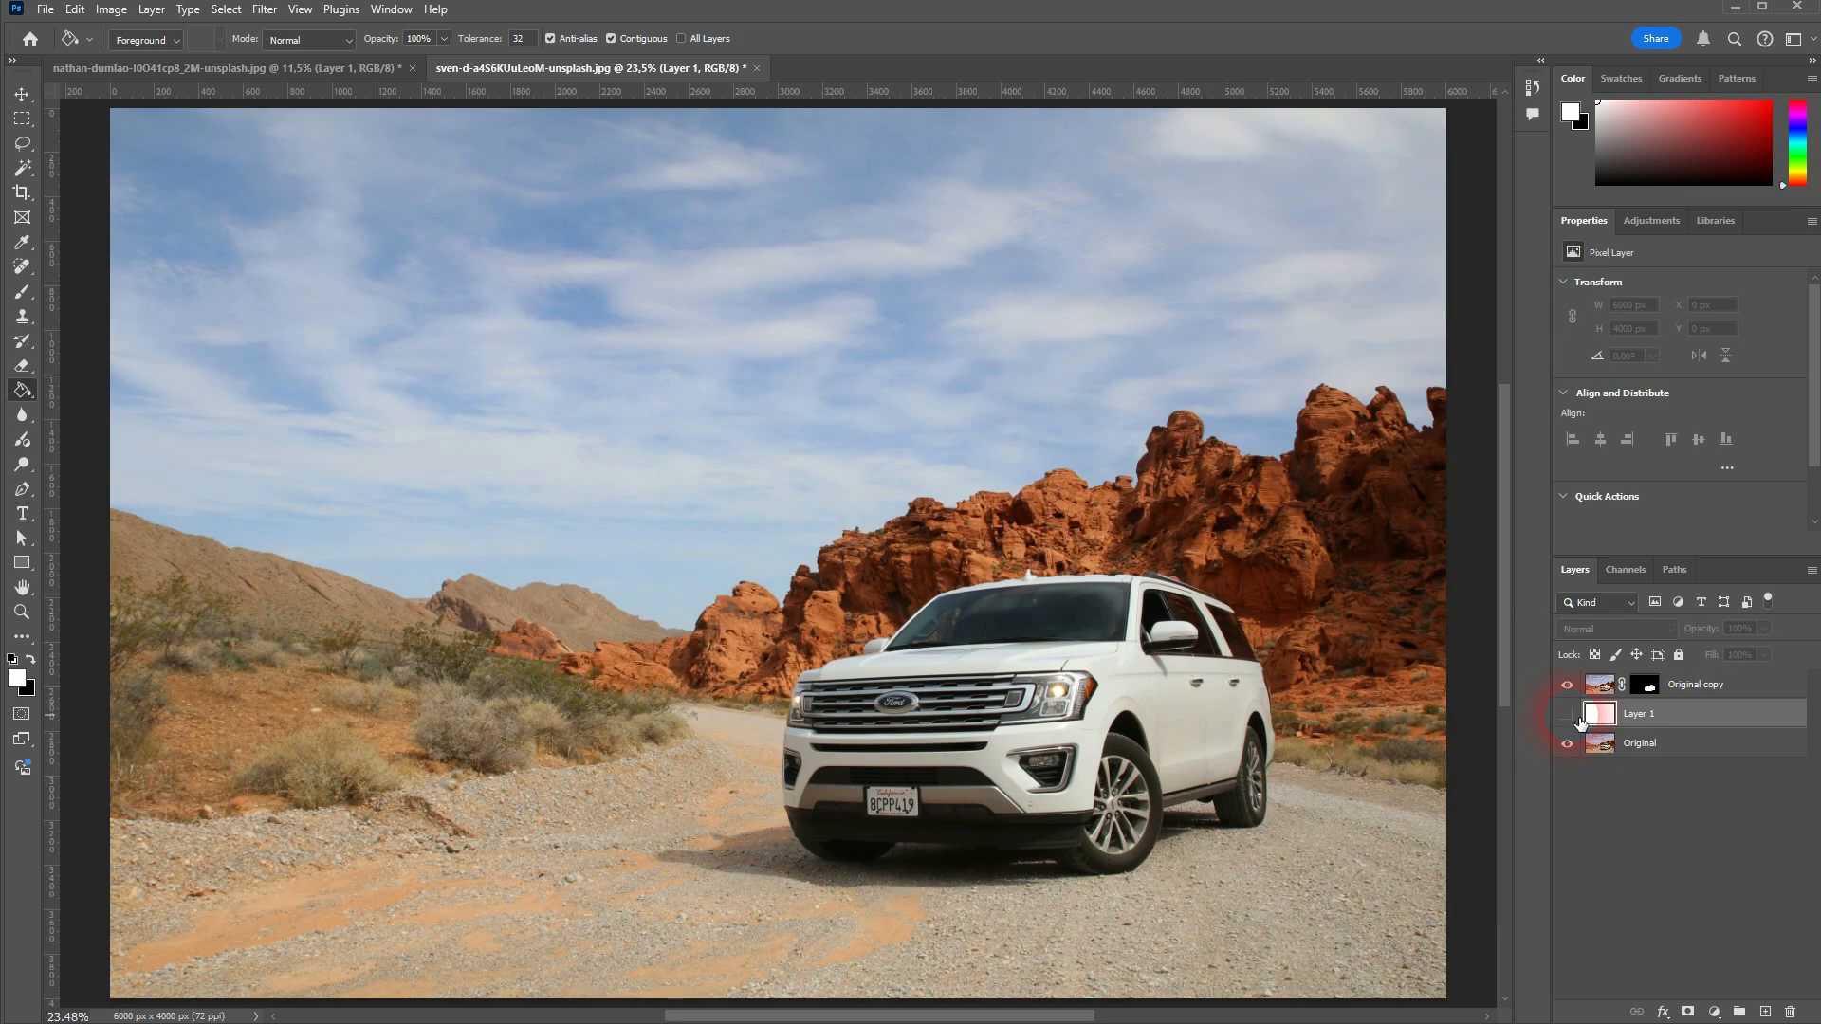
{"action": "left_click", "coordinate": [1575, 718]}
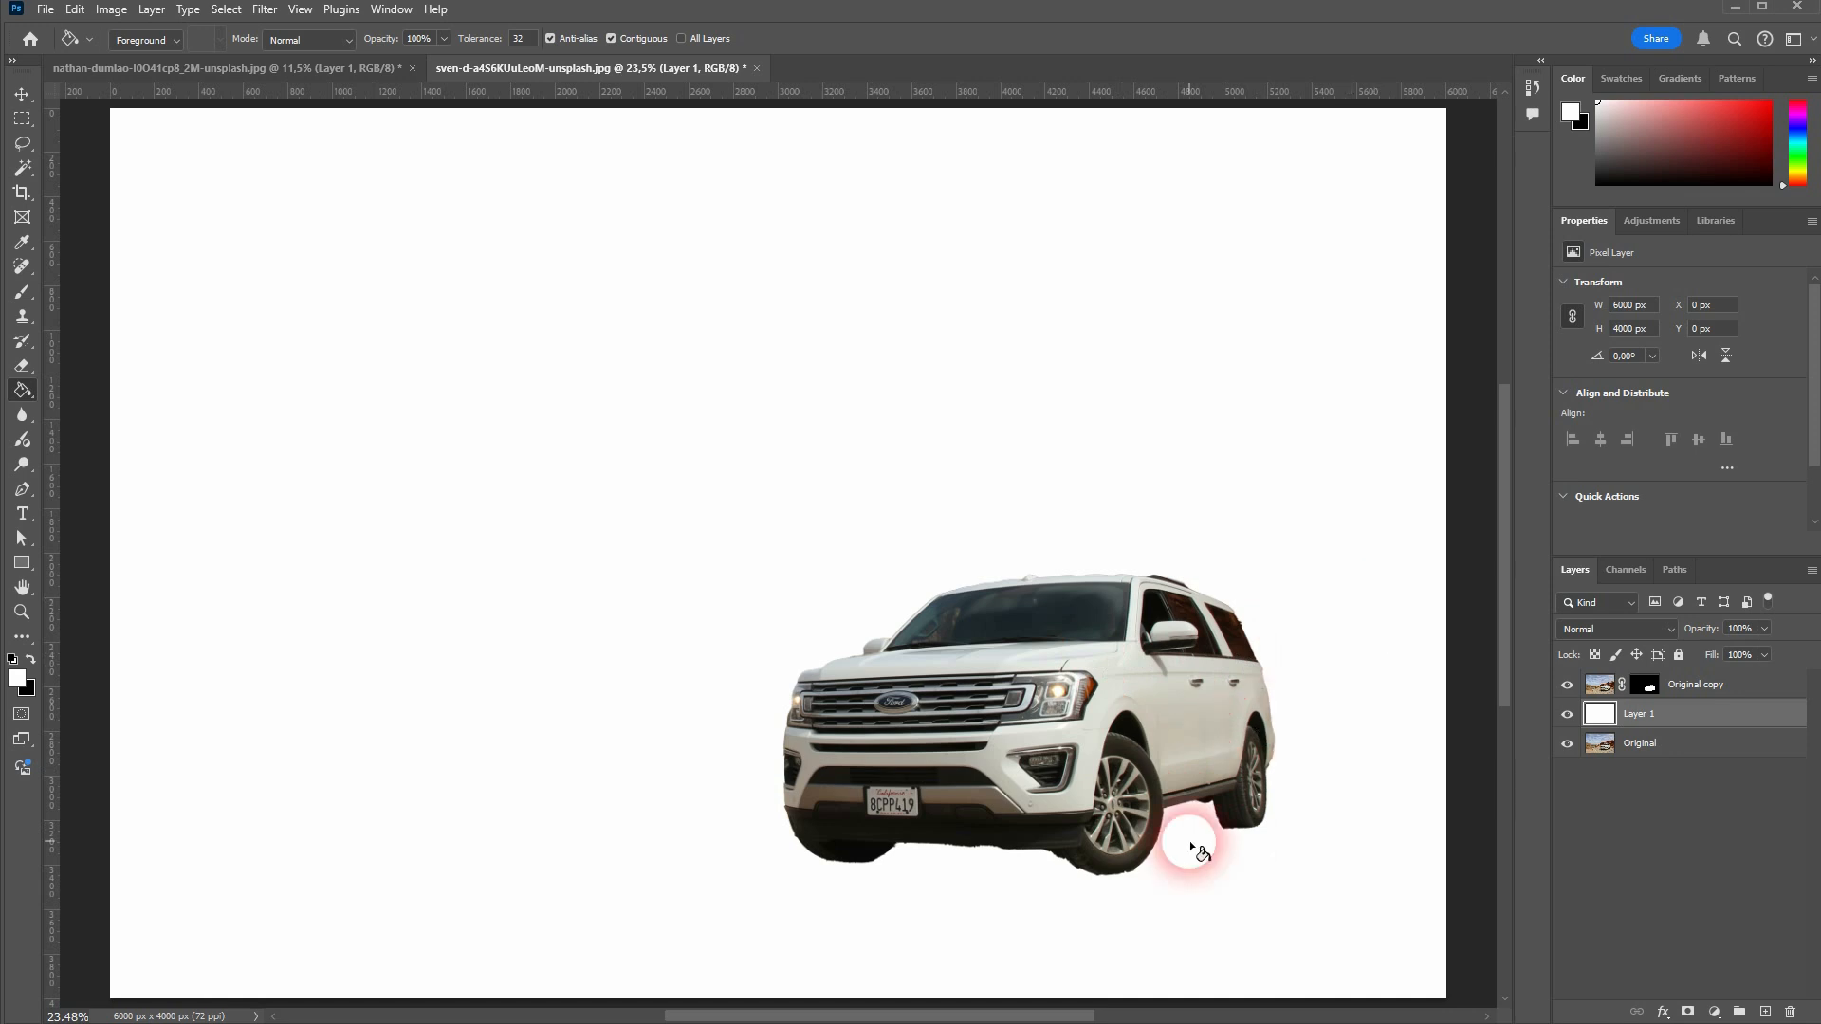
Paint black with the Brush on the Original copy layer's mask to smooth the ragged lower edge of the front tyre.
{"action": "scroll", "coordinate": [1143, 891], "scroll_direction": "up", "scroll_amount": 5}
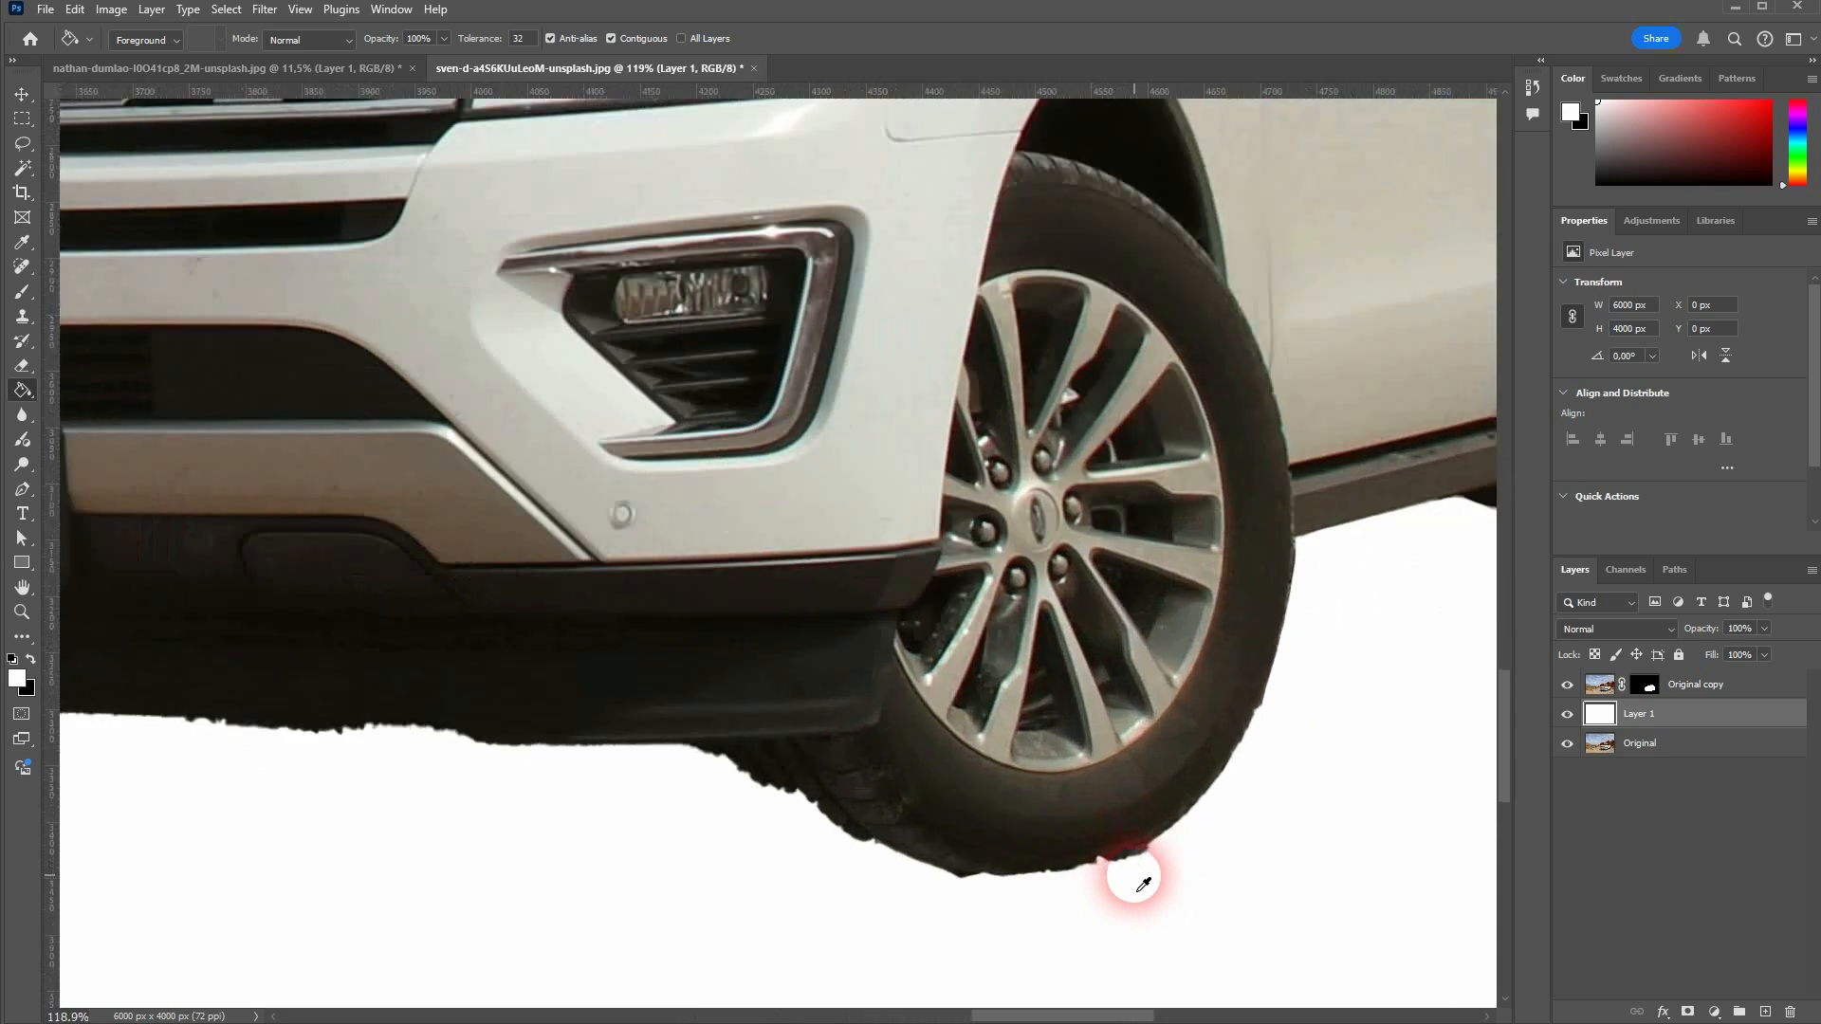
{"action": "scroll", "coordinate": [1142, 884], "scroll_direction": "up", "scroll_amount": 4}
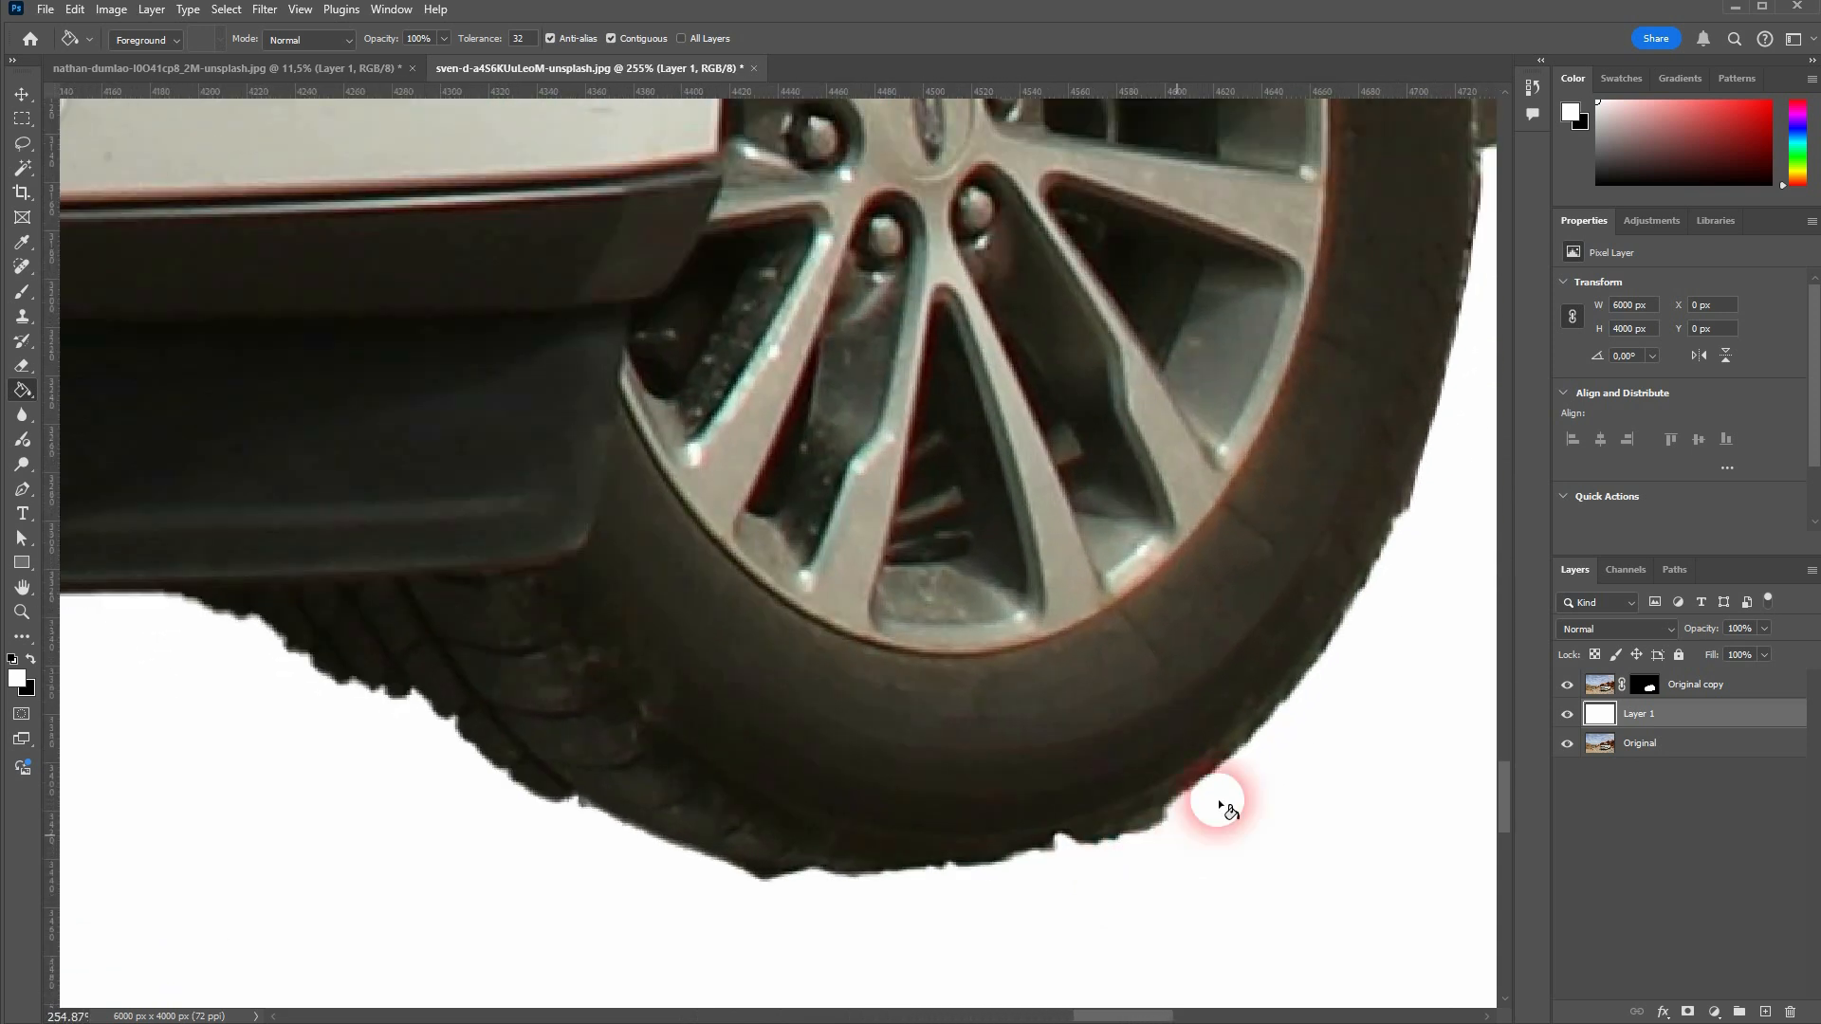
{"action": "left_click", "coordinate": [24, 294]}
{"action": "left_click", "coordinate": [948, 481]}
{"action": "left_click", "coordinate": [1650, 686]}
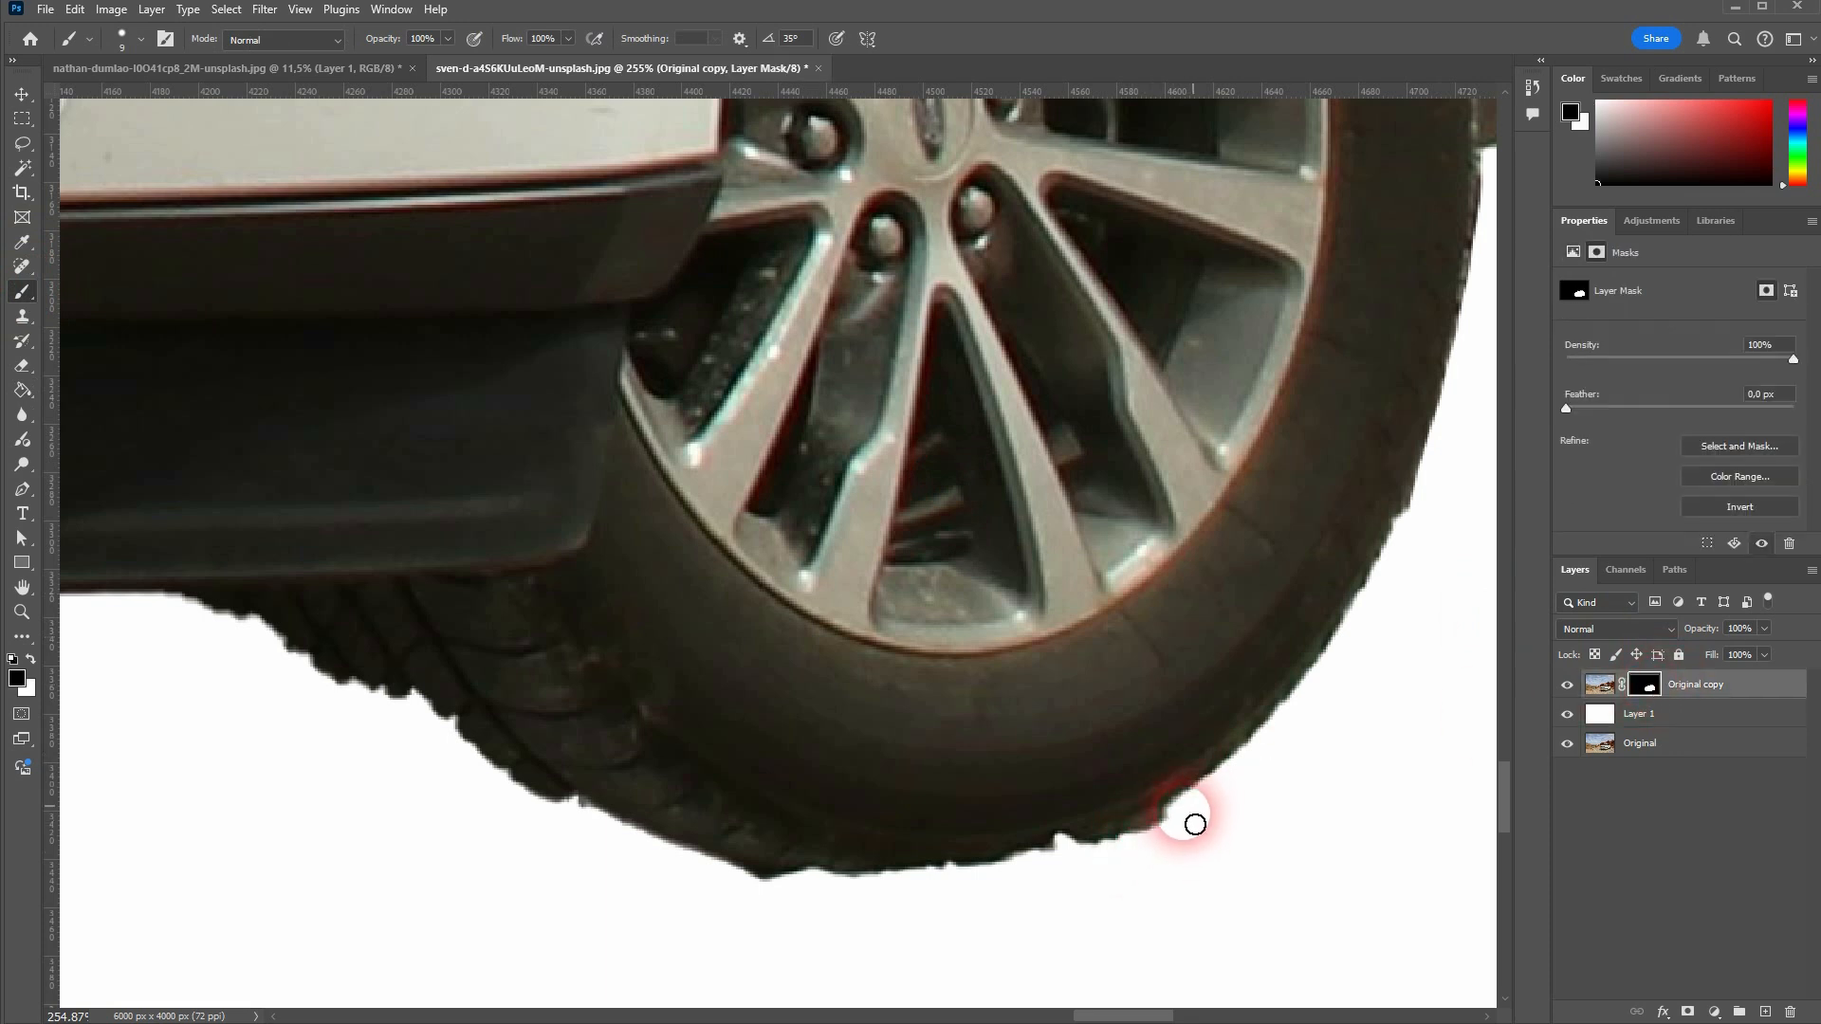
{"action": "mouse_move", "coordinate": [1129, 824]}
{"action": "left_mouse_down"}
{"action": "mouse_move", "coordinate": [1154, 840]}
{"action": "mouse_move", "coordinate": [869, 899]}
{"action": "mouse_move", "coordinate": [736, 886]}
{"action": "mouse_move", "coordinate": [594, 829]}
{"action": "mouse_move", "coordinate": [570, 841]}
{"action": "mouse_move", "coordinate": [215, 663]}
{"action": "mouse_move", "coordinate": [535, 820]}
{"action": "mouse_move", "coordinate": [325, 642]}
{"action": "mouse_move", "coordinate": [195, 601]}
{"action": "mouse_move", "coordinate": [179, 614]}
{"action": "mouse_move", "coordinate": [276, 638]}
{"action": "mouse_move", "coordinate": [352, 698]}
{"action": "mouse_move", "coordinate": [260, 622]}
{"action": "mouse_move", "coordinate": [236, 618]}
{"action": "mouse_move", "coordinate": [328, 714]}
{"action": "mouse_move", "coordinate": [1075, 745]}
{"action": "left_mouse_up"}
Paint black on the mask along the front bumper's underside to remove the uneven dark fringe between the two front wheels.
{"action": "left_click_drag", "start_coordinate": [931, 664], "coordinate": [465, 664]}
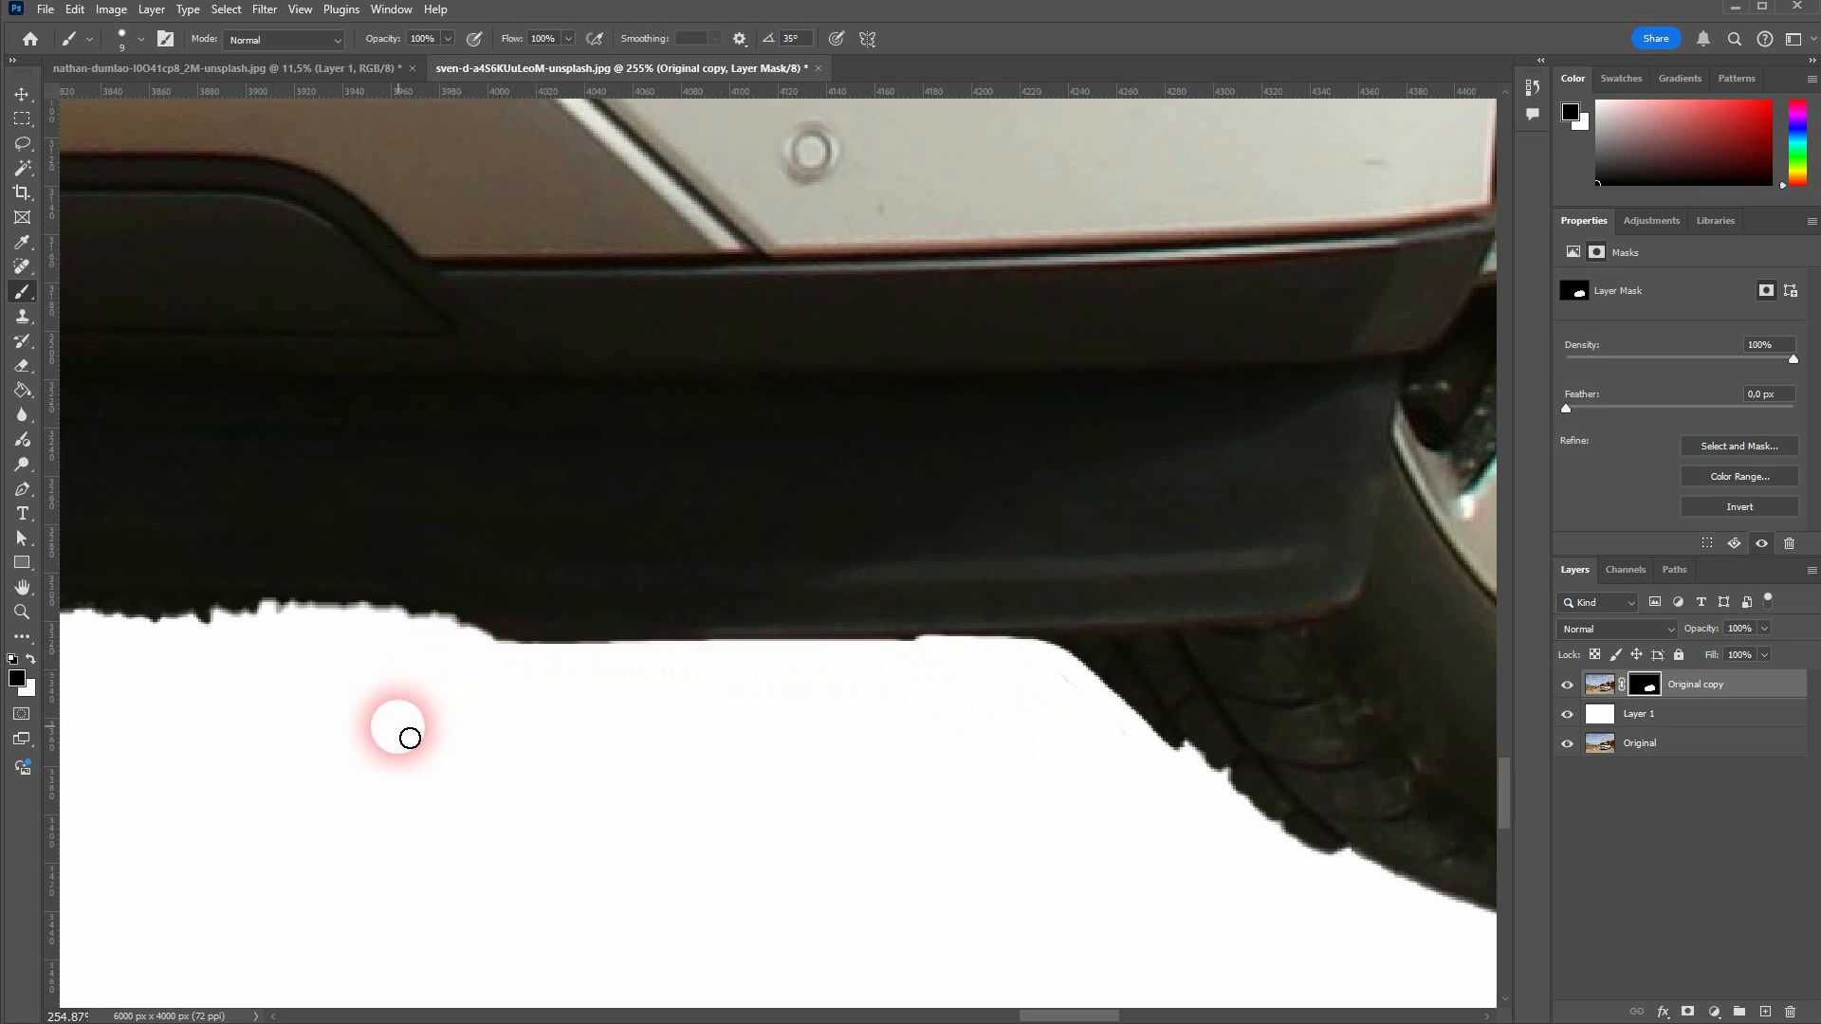
{"action": "mouse_move", "coordinate": [416, 739]}
{"action": "left_mouse_down"}
{"action": "mouse_move", "coordinate": [1183, 816]}
{"action": "mouse_move", "coordinate": [1329, 812]}
{"action": "left_mouse_up"}
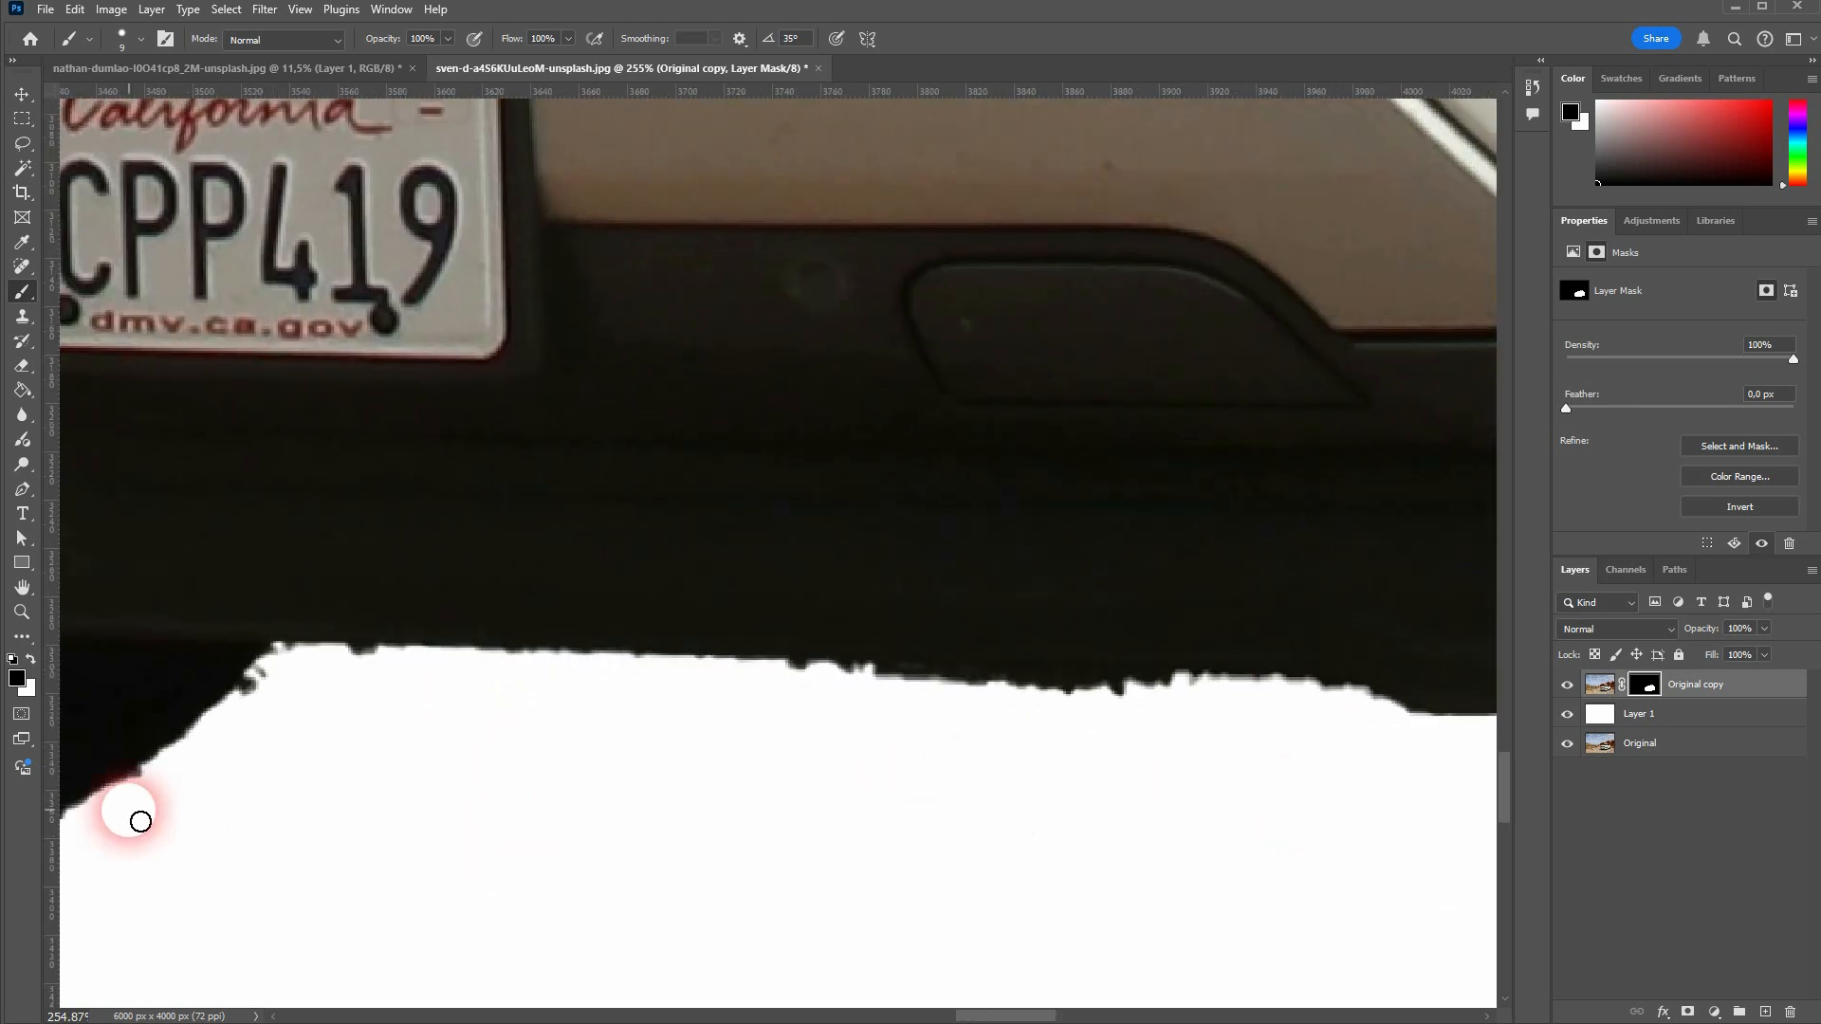
{"action": "mouse_move", "coordinate": [145, 787]}
{"action": "left_mouse_down"}
{"action": "mouse_move", "coordinate": [267, 683]}
{"action": "mouse_move", "coordinate": [378, 661]}
{"action": "mouse_move", "coordinate": [1362, 698]}
{"action": "left_mouse_up"}
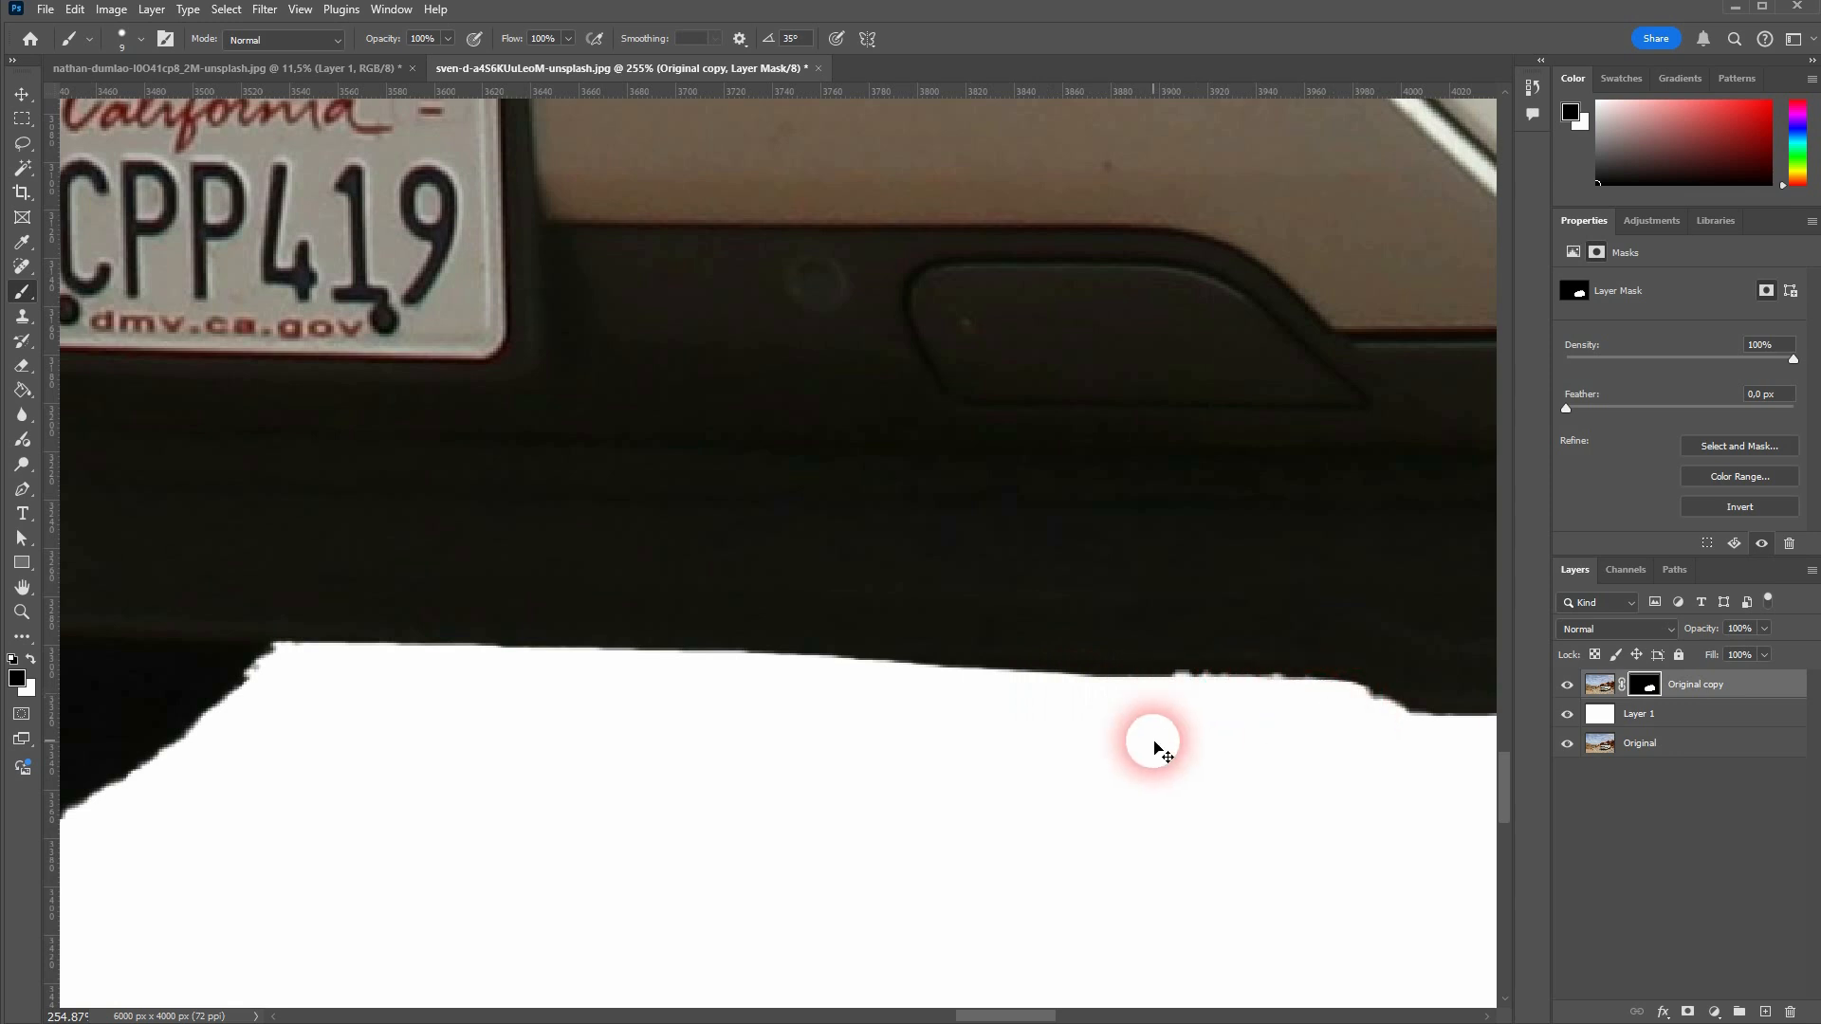
{"action": "key", "text": "ctrl+0"}
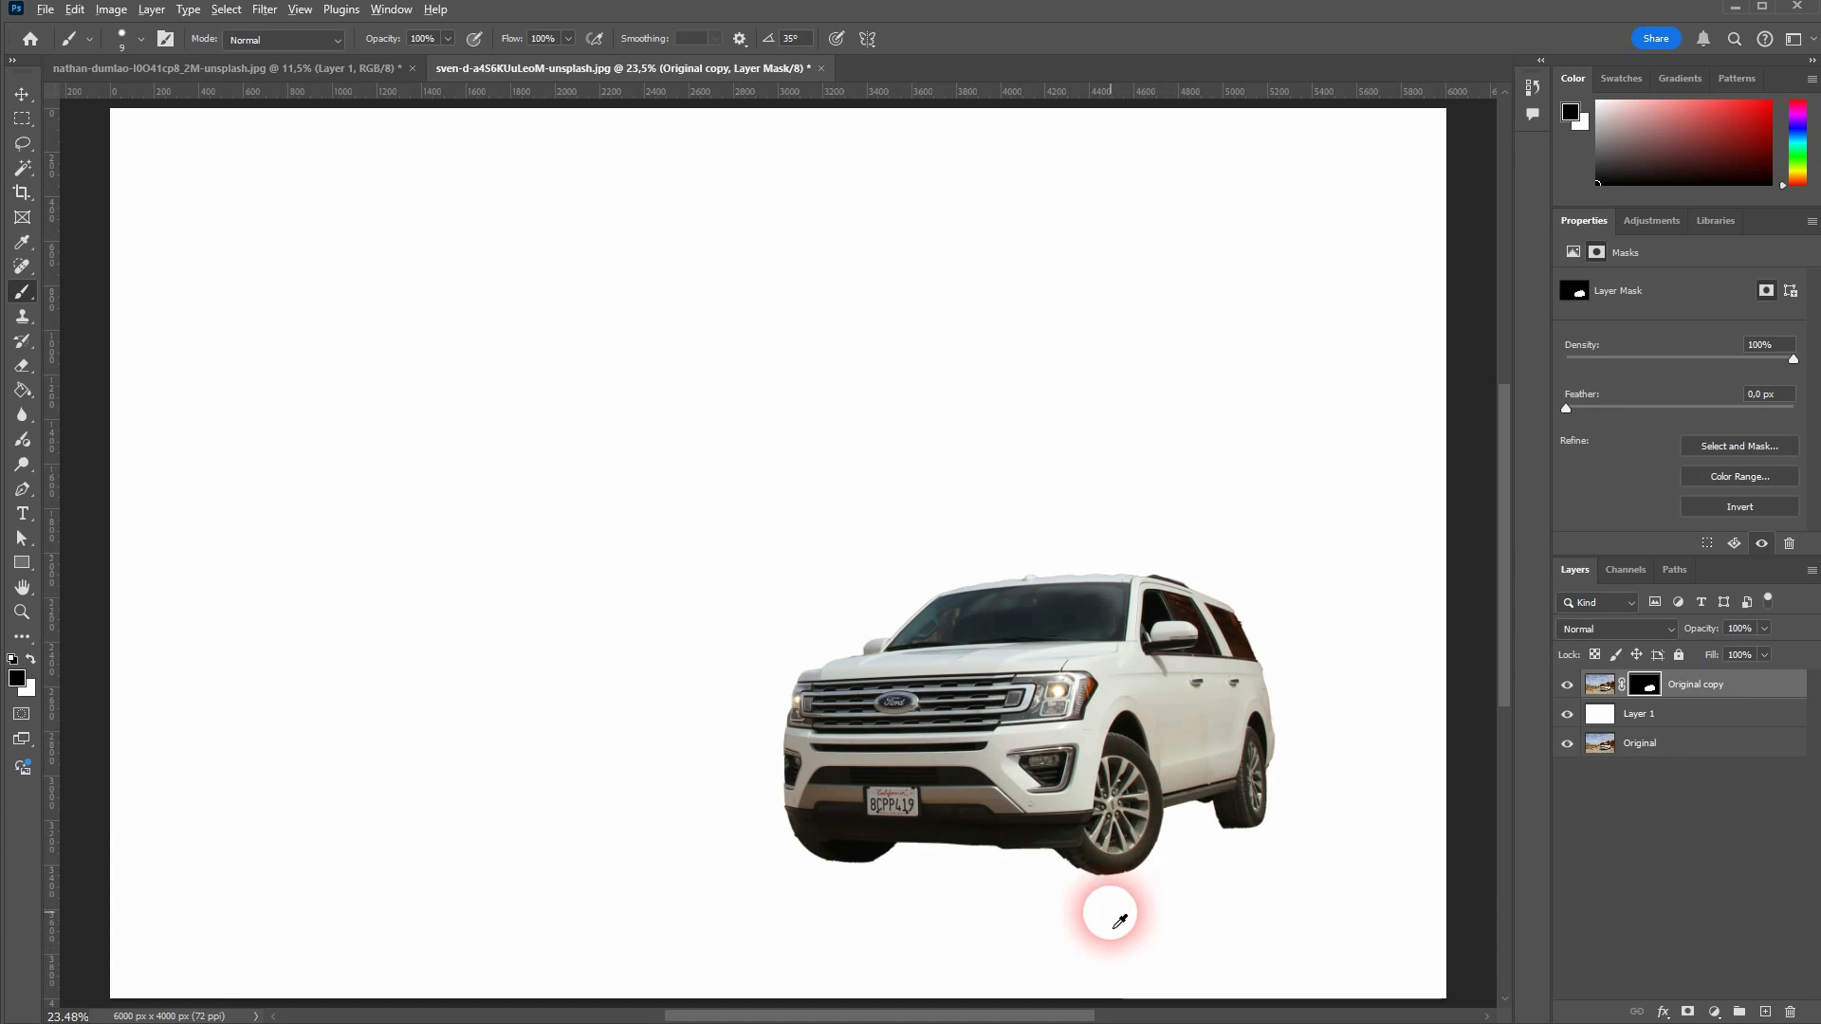
Swap the foreground colour to white and paint on the mask to restore the missing parts of the front tyre's lower tread edge.
{"action": "scroll", "coordinate": [1106, 907], "scroll_direction": "up", "scroll_amount": 8}
{"action": "scroll", "coordinate": [956, 796], "scroll_direction": "up", "scroll_amount": 2}
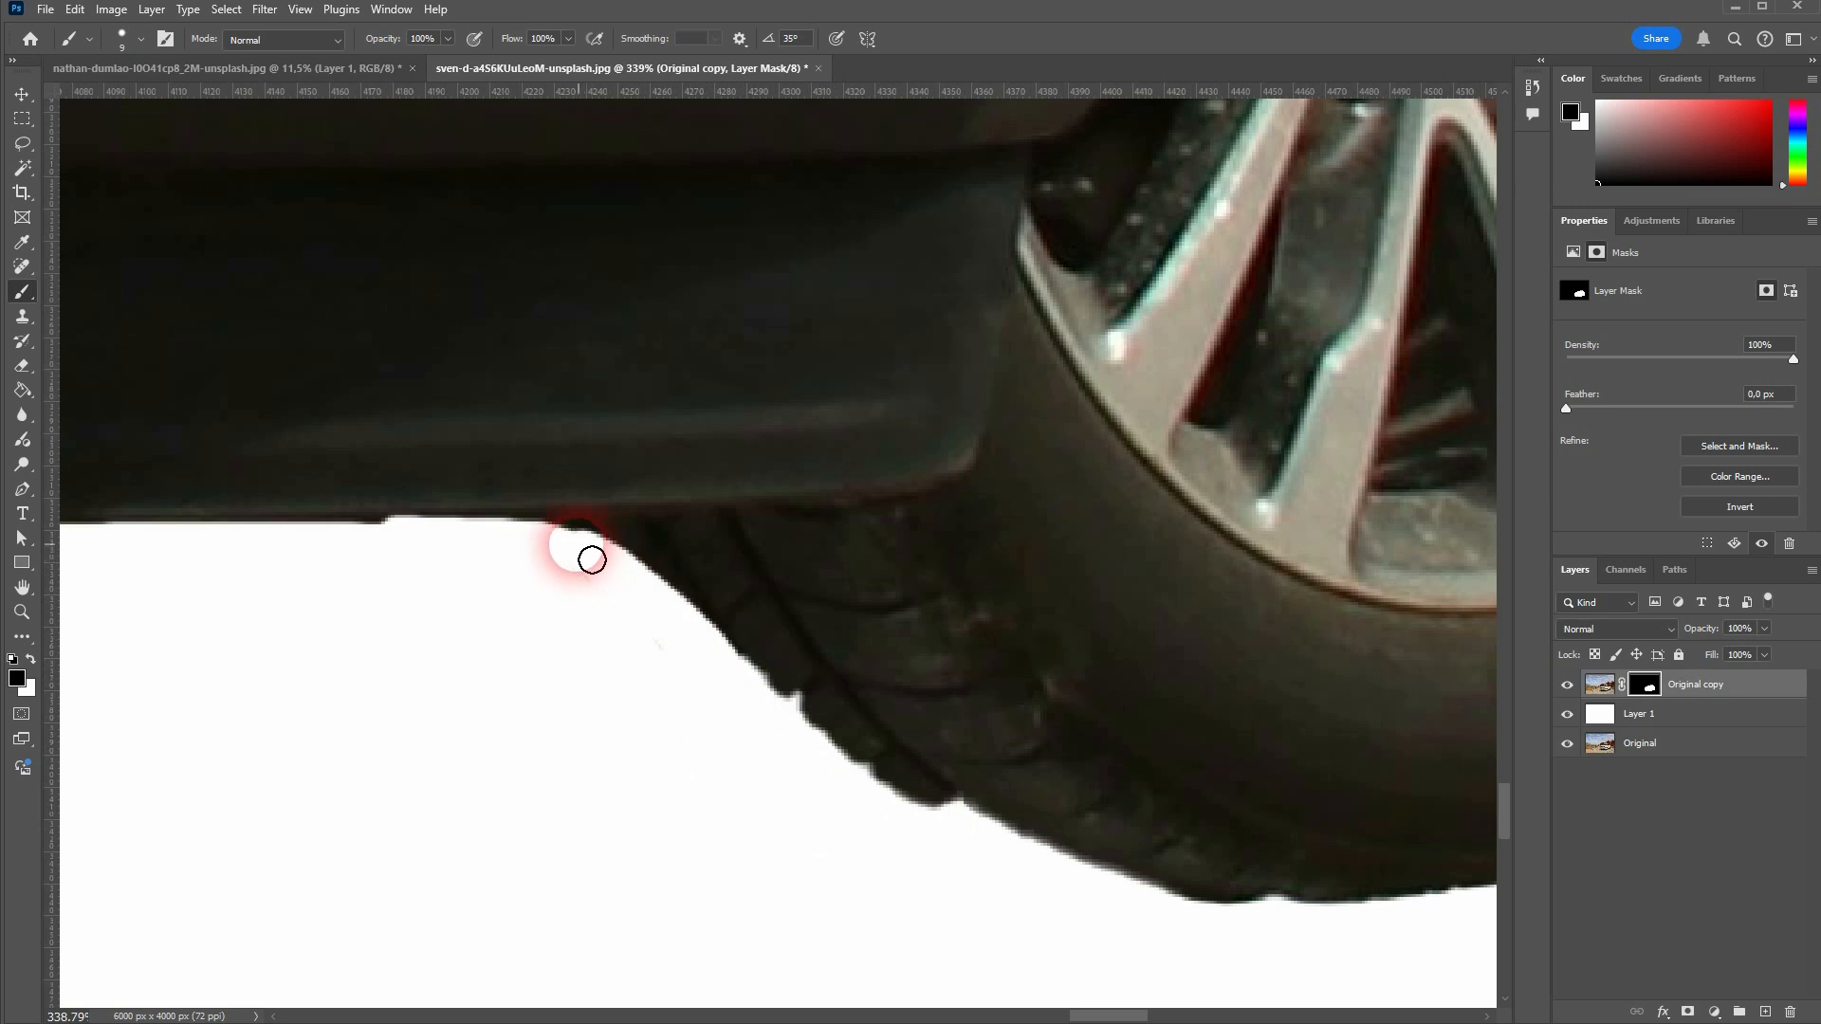
{"action": "key", "text": "x"}
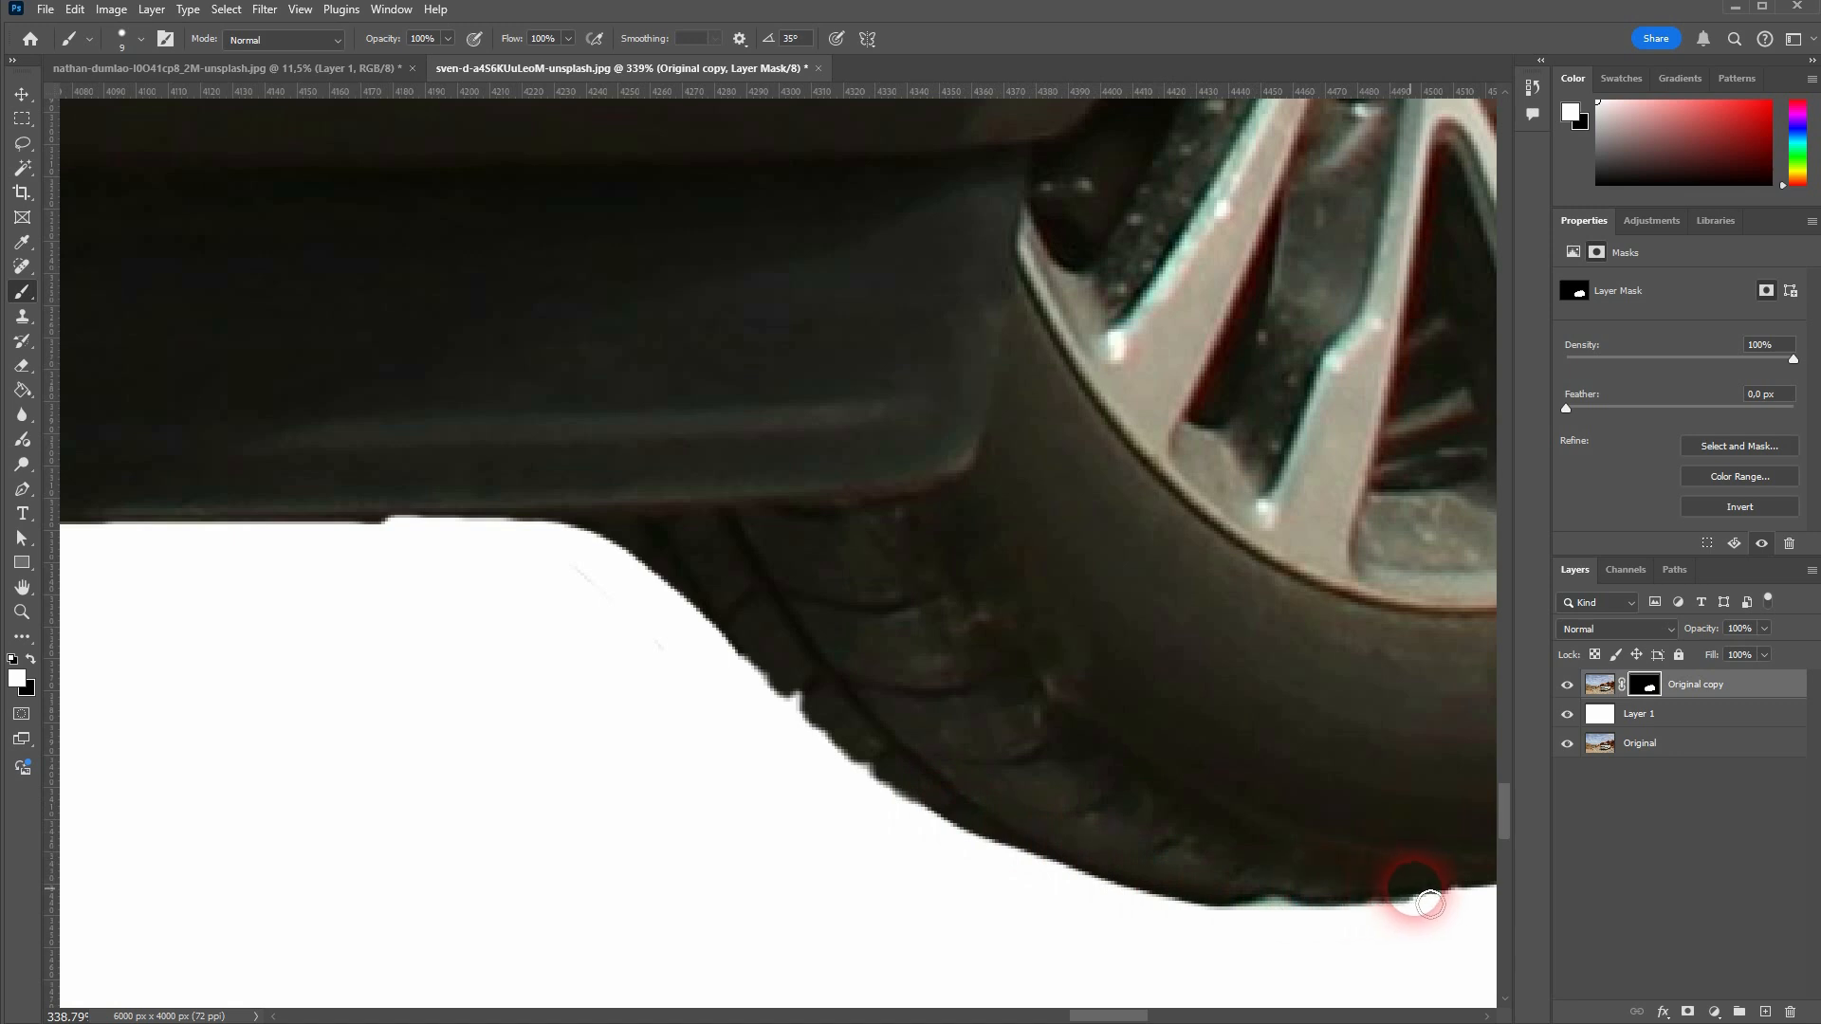
{"action": "key", "text": "c"}
{"action": "left_click_drag", "start_coordinate": [1244, 924], "coordinate": [1271, 939]}
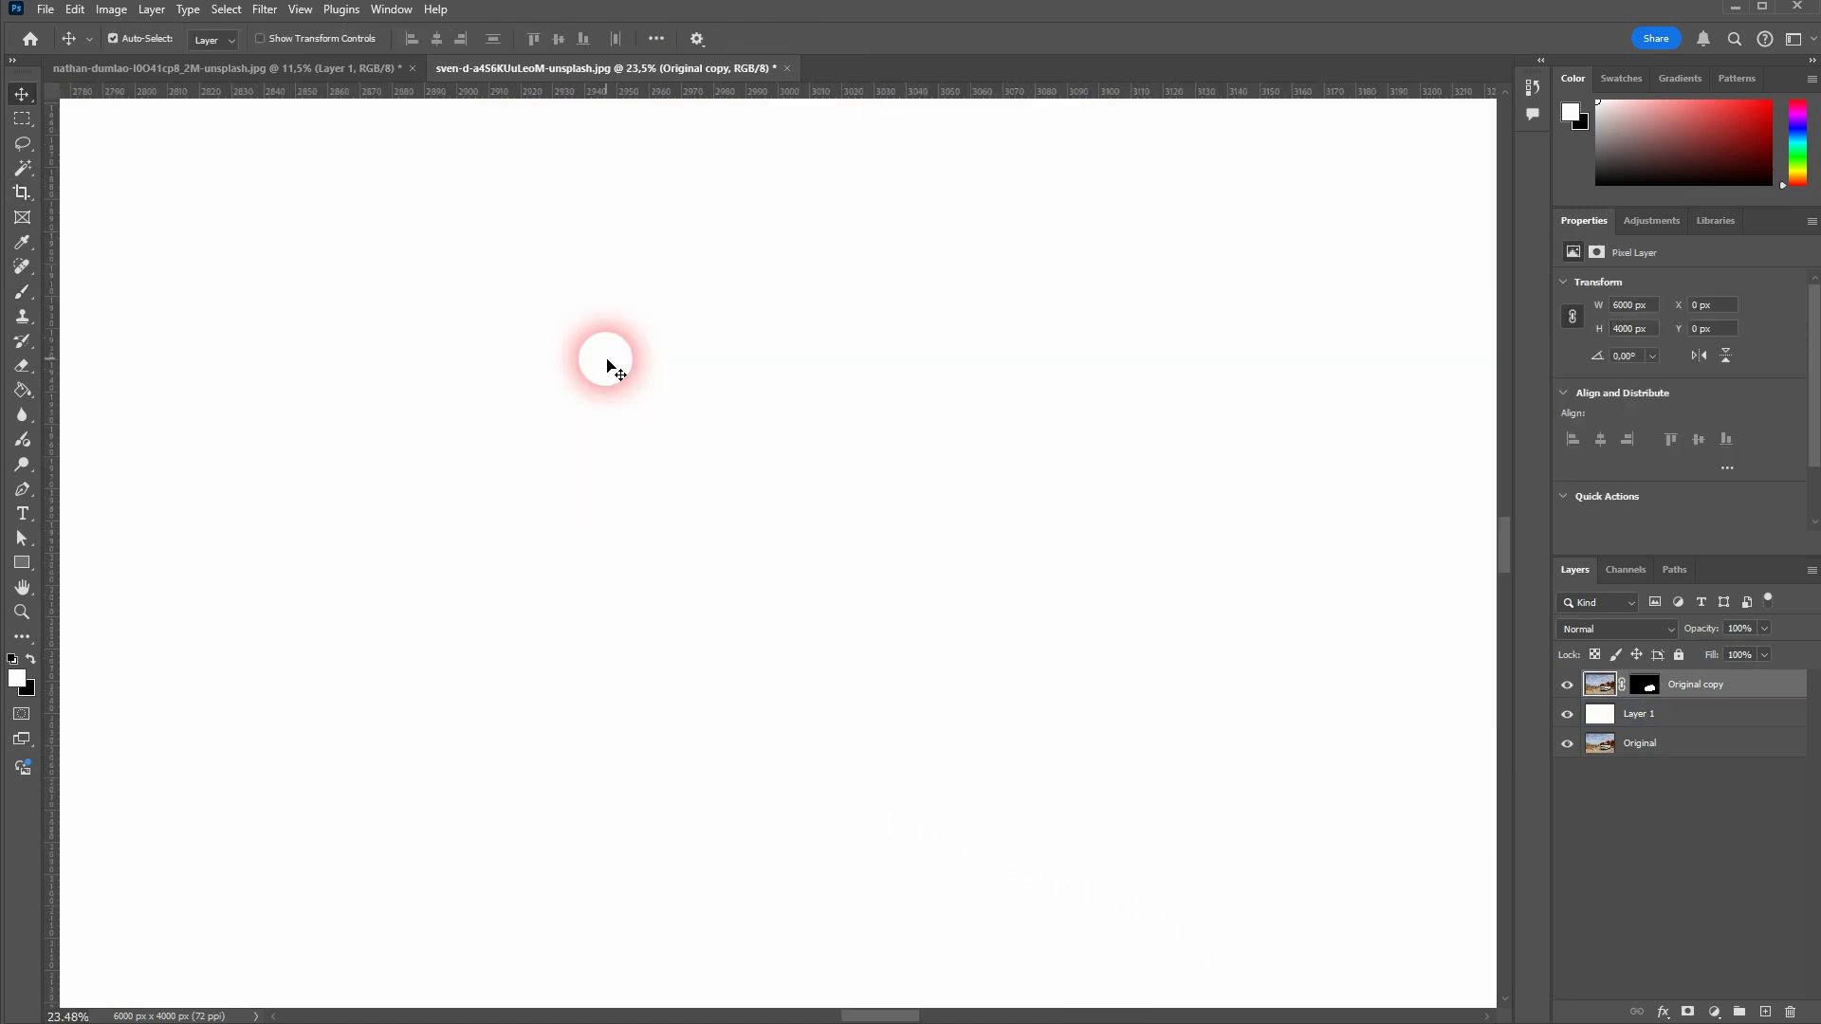
{"action": "key", "text": "ctrl+0"}
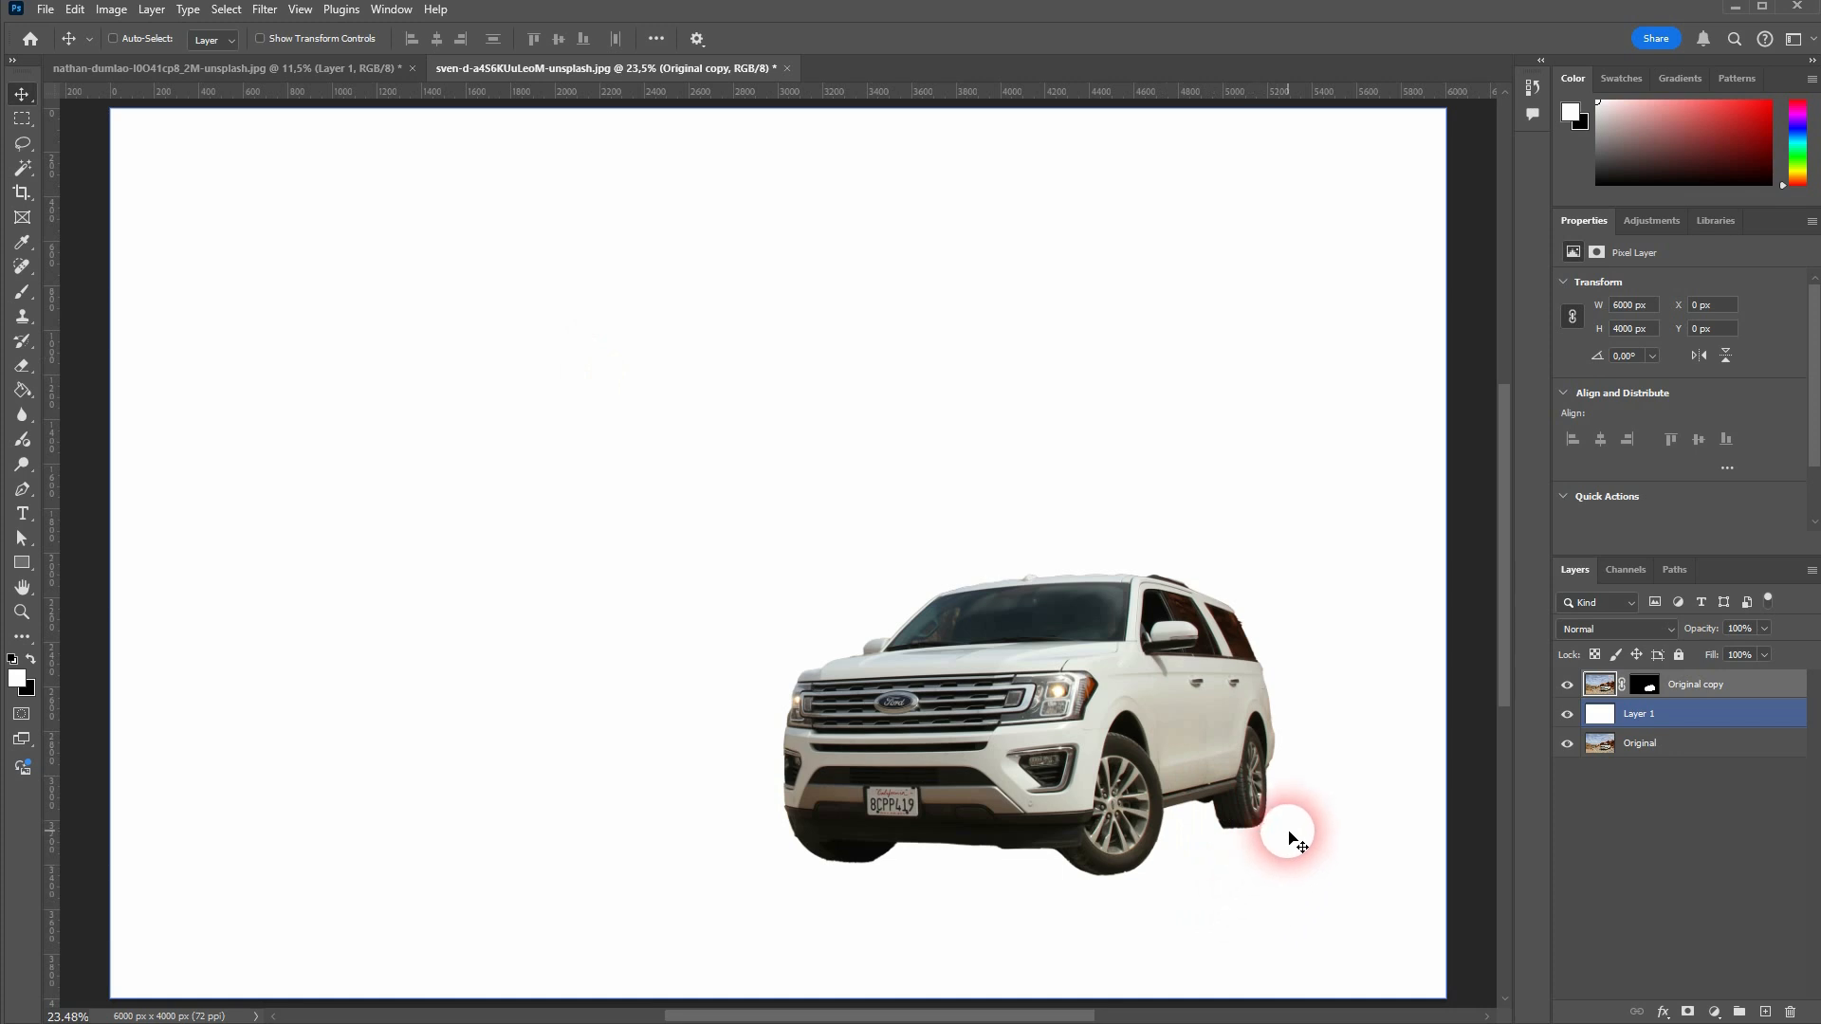
Switch to the can photo document and examine the cutout's edge along the can against the white layer.
{"action": "left_click", "coordinate": [328, 74]}
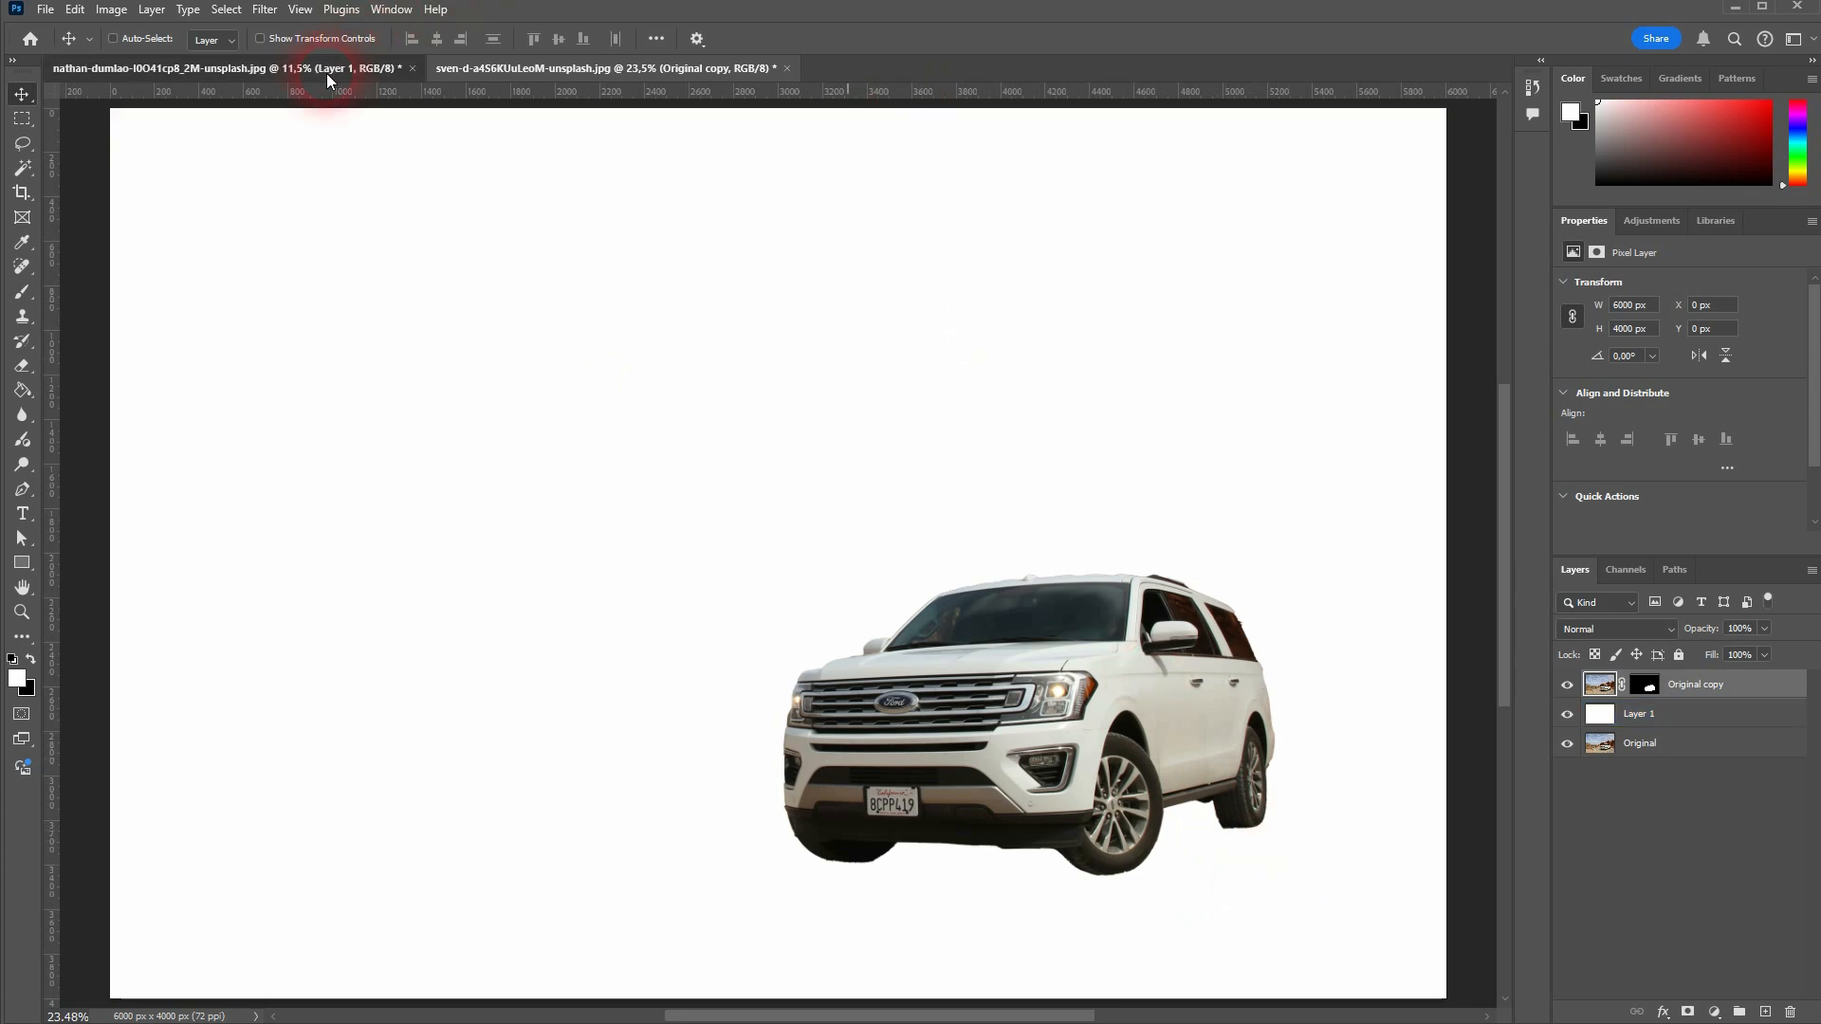
{"action": "scroll", "coordinate": [810, 497], "scroll_direction": "up", "scroll_amount": 5}
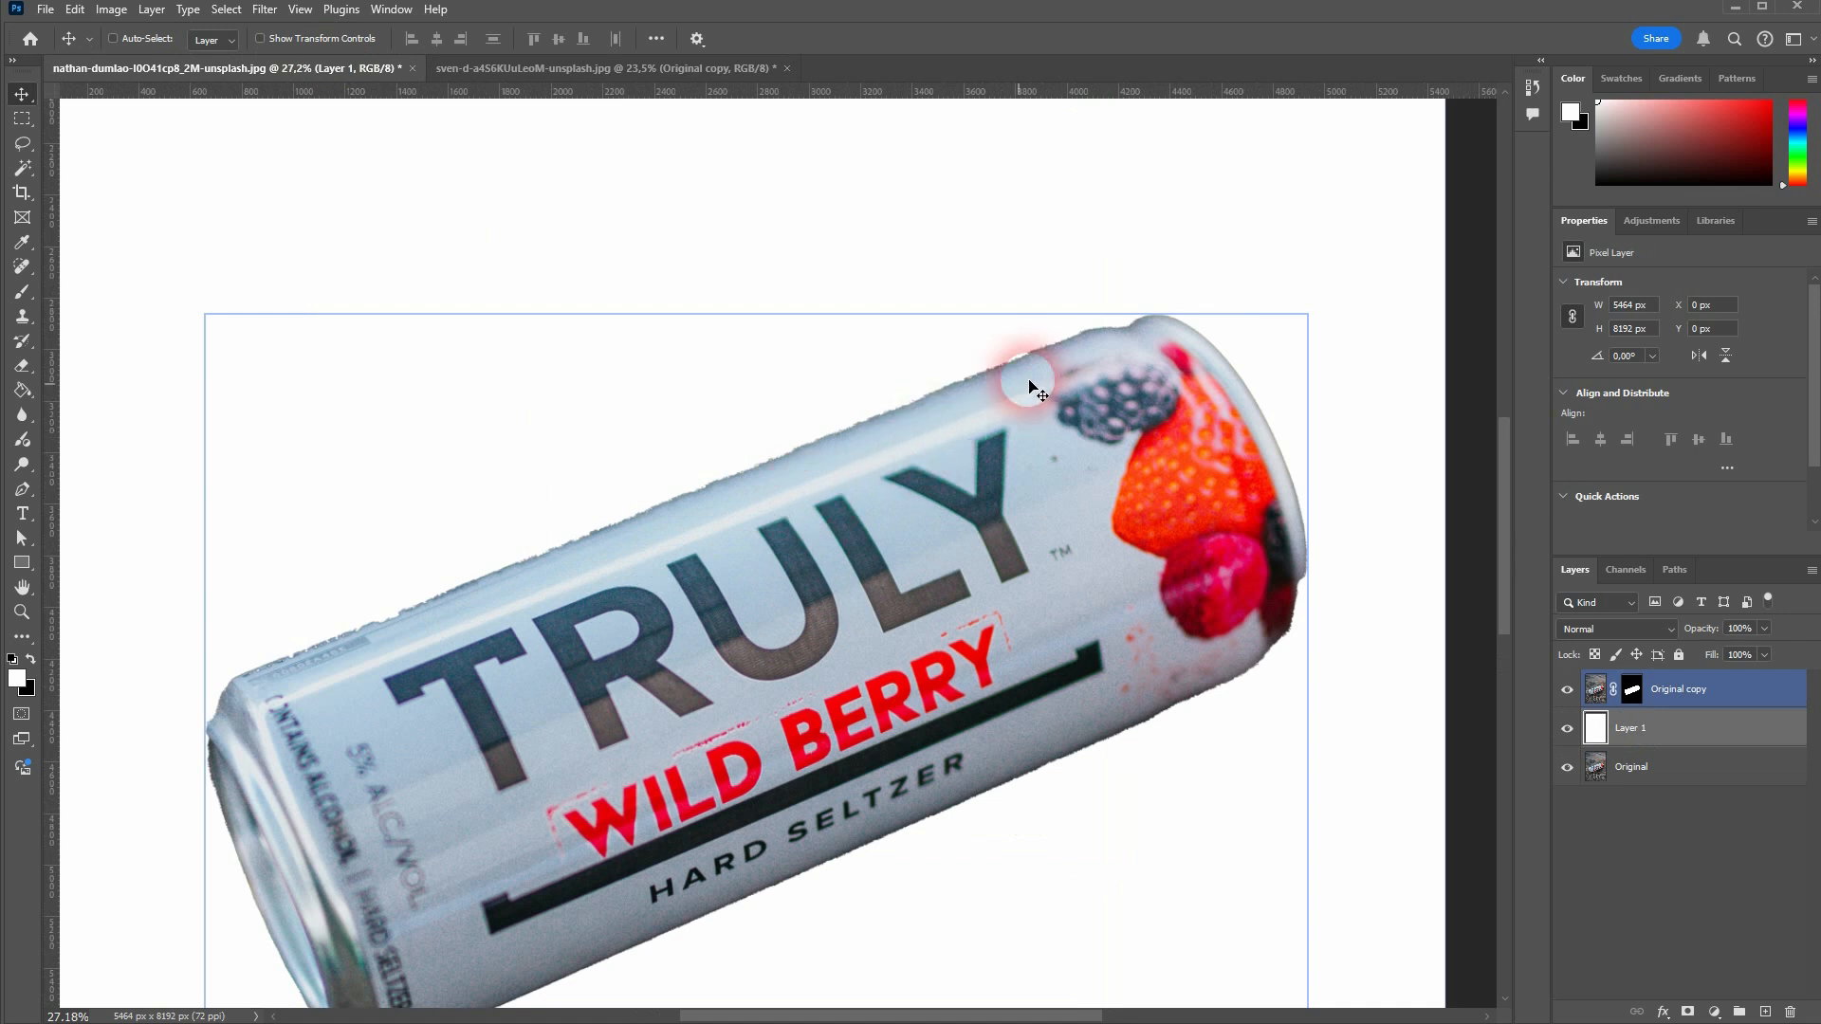